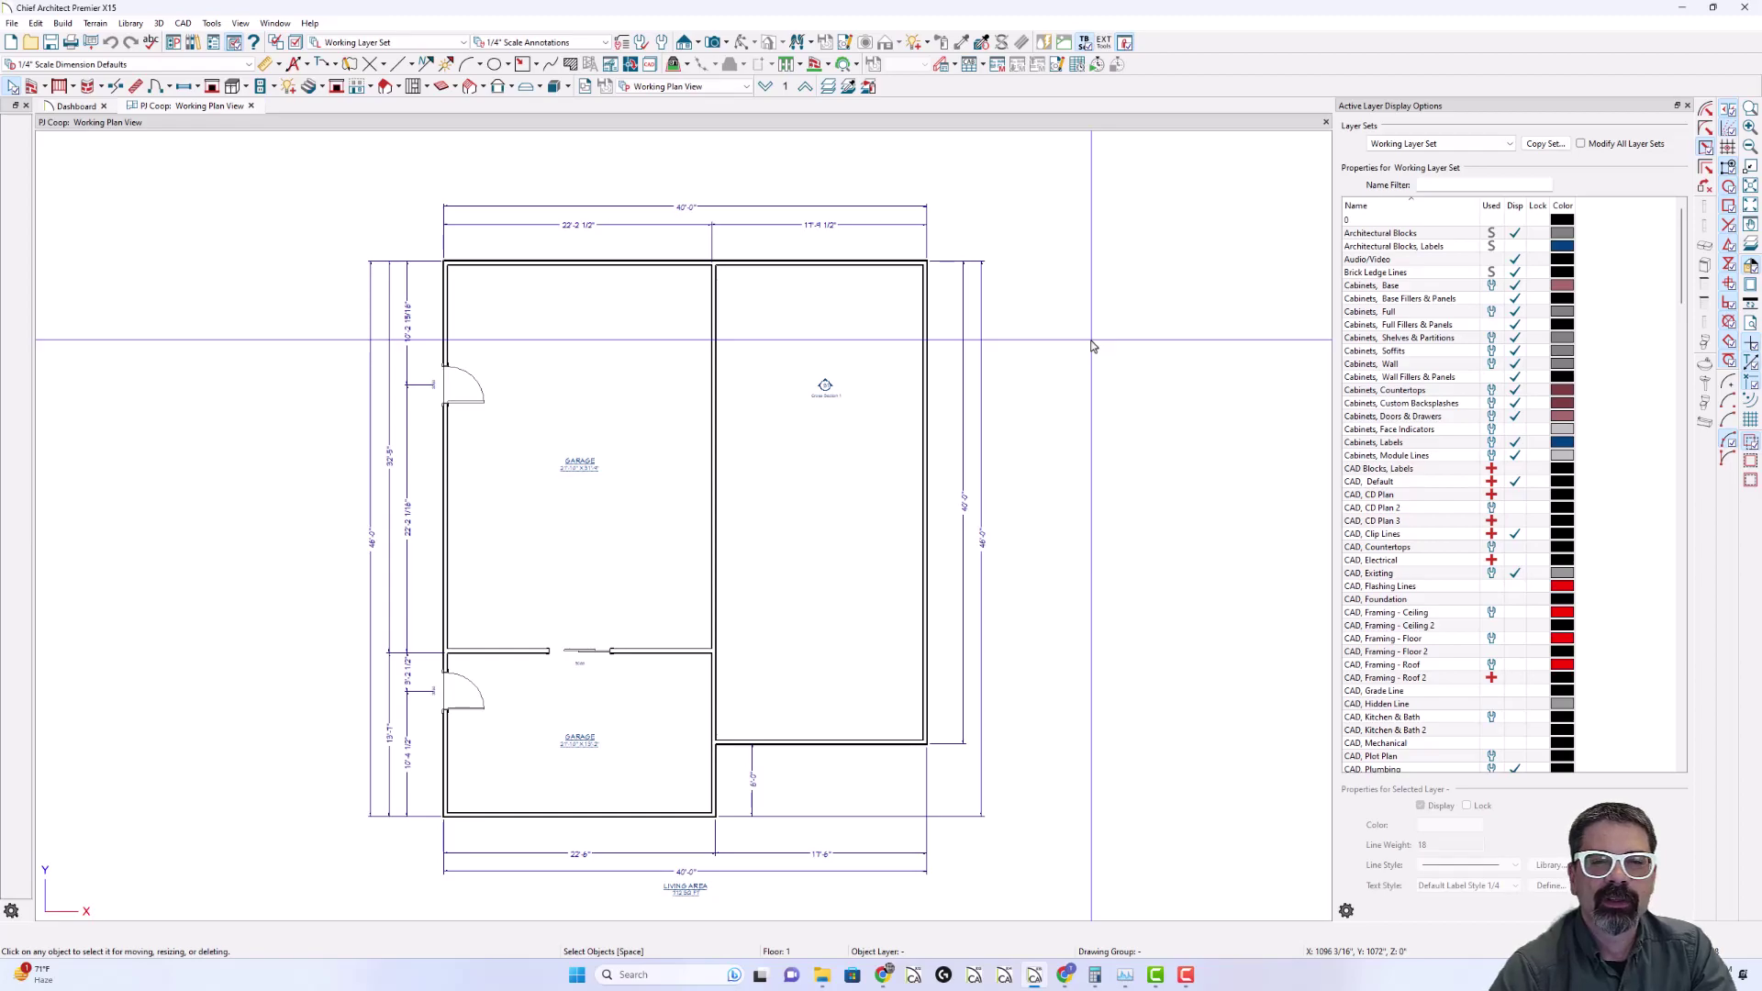
Switch to Floor 0, zoom in on the garage, and bring up Default Settings
{"action": "key", "text": "Page_Down"}
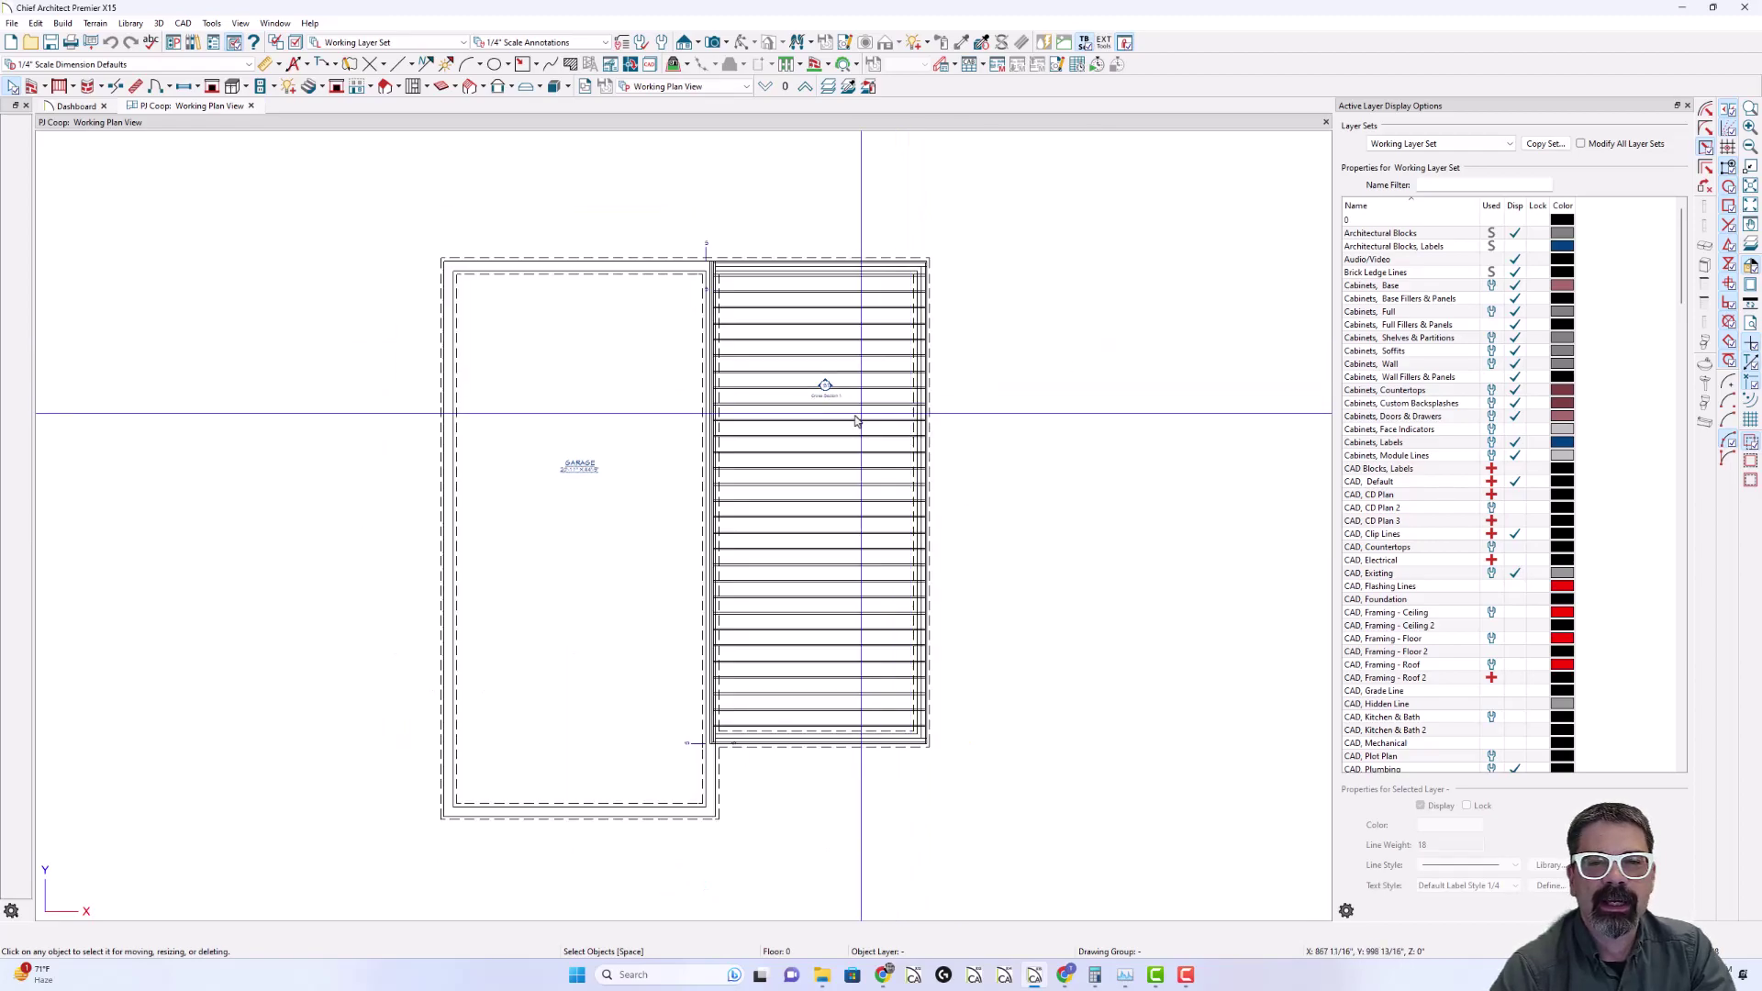
{"action": "scroll", "coordinate": [839, 385], "scroll_direction": "up", "scroll_amount": 2}
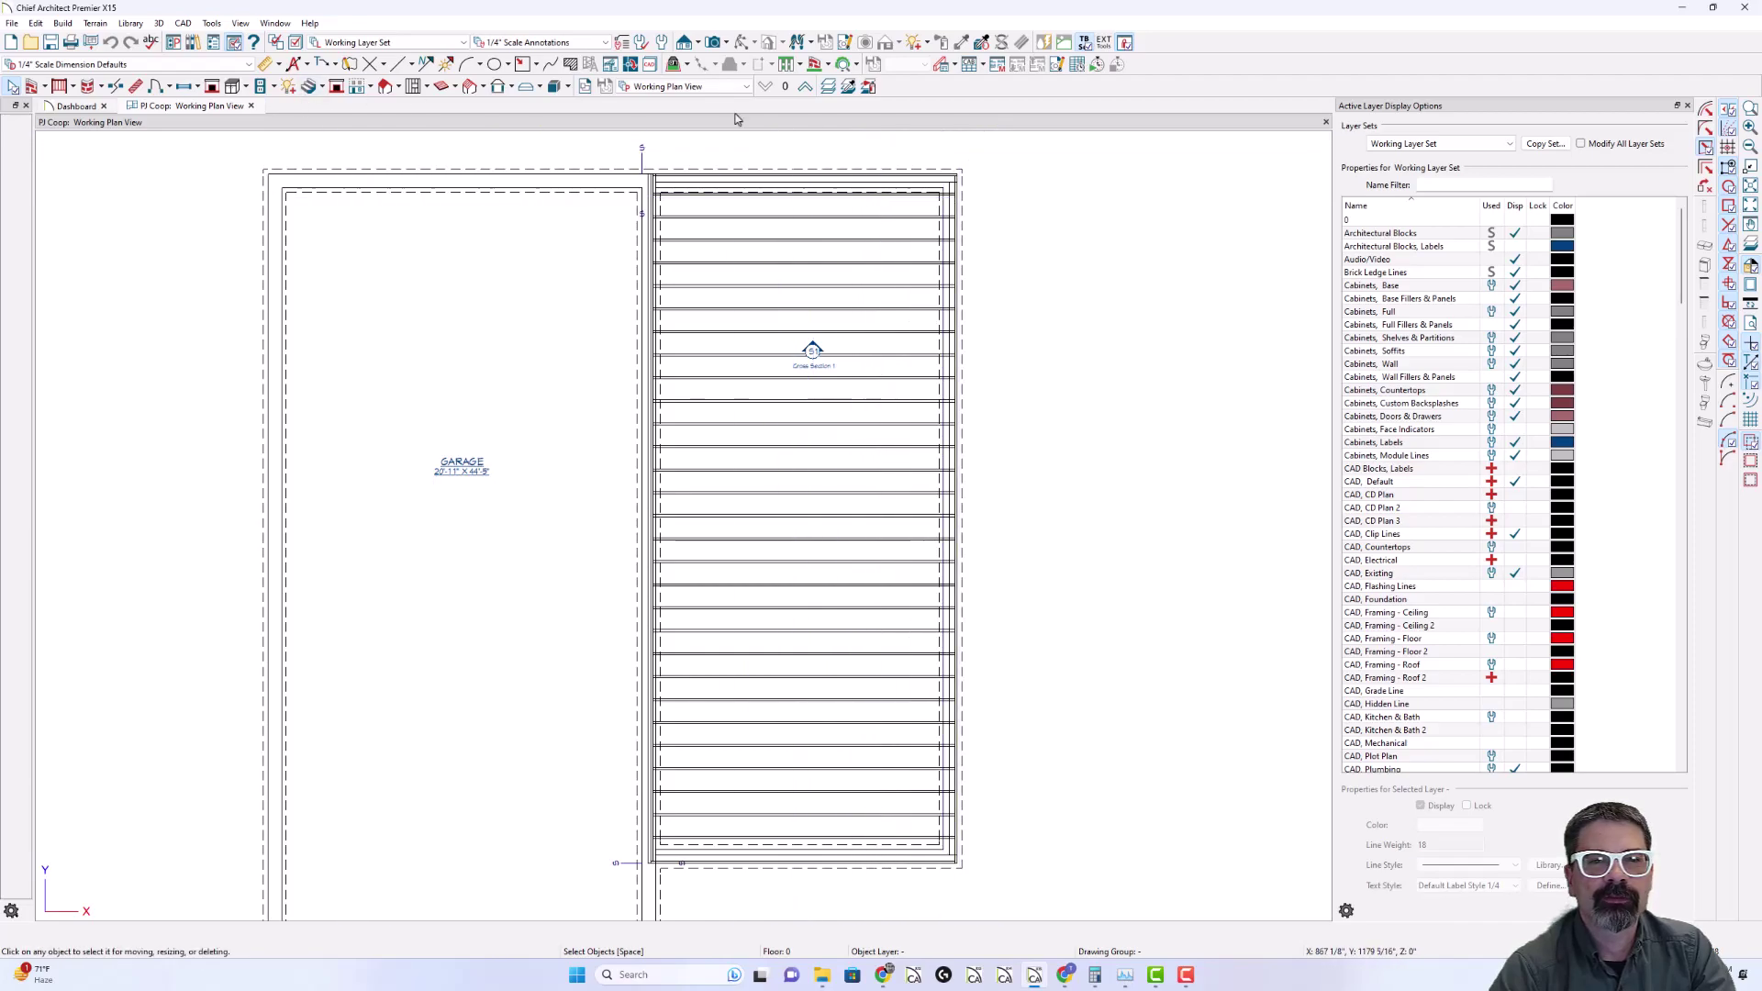
{"action": "left_click", "coordinate": [662, 43]}
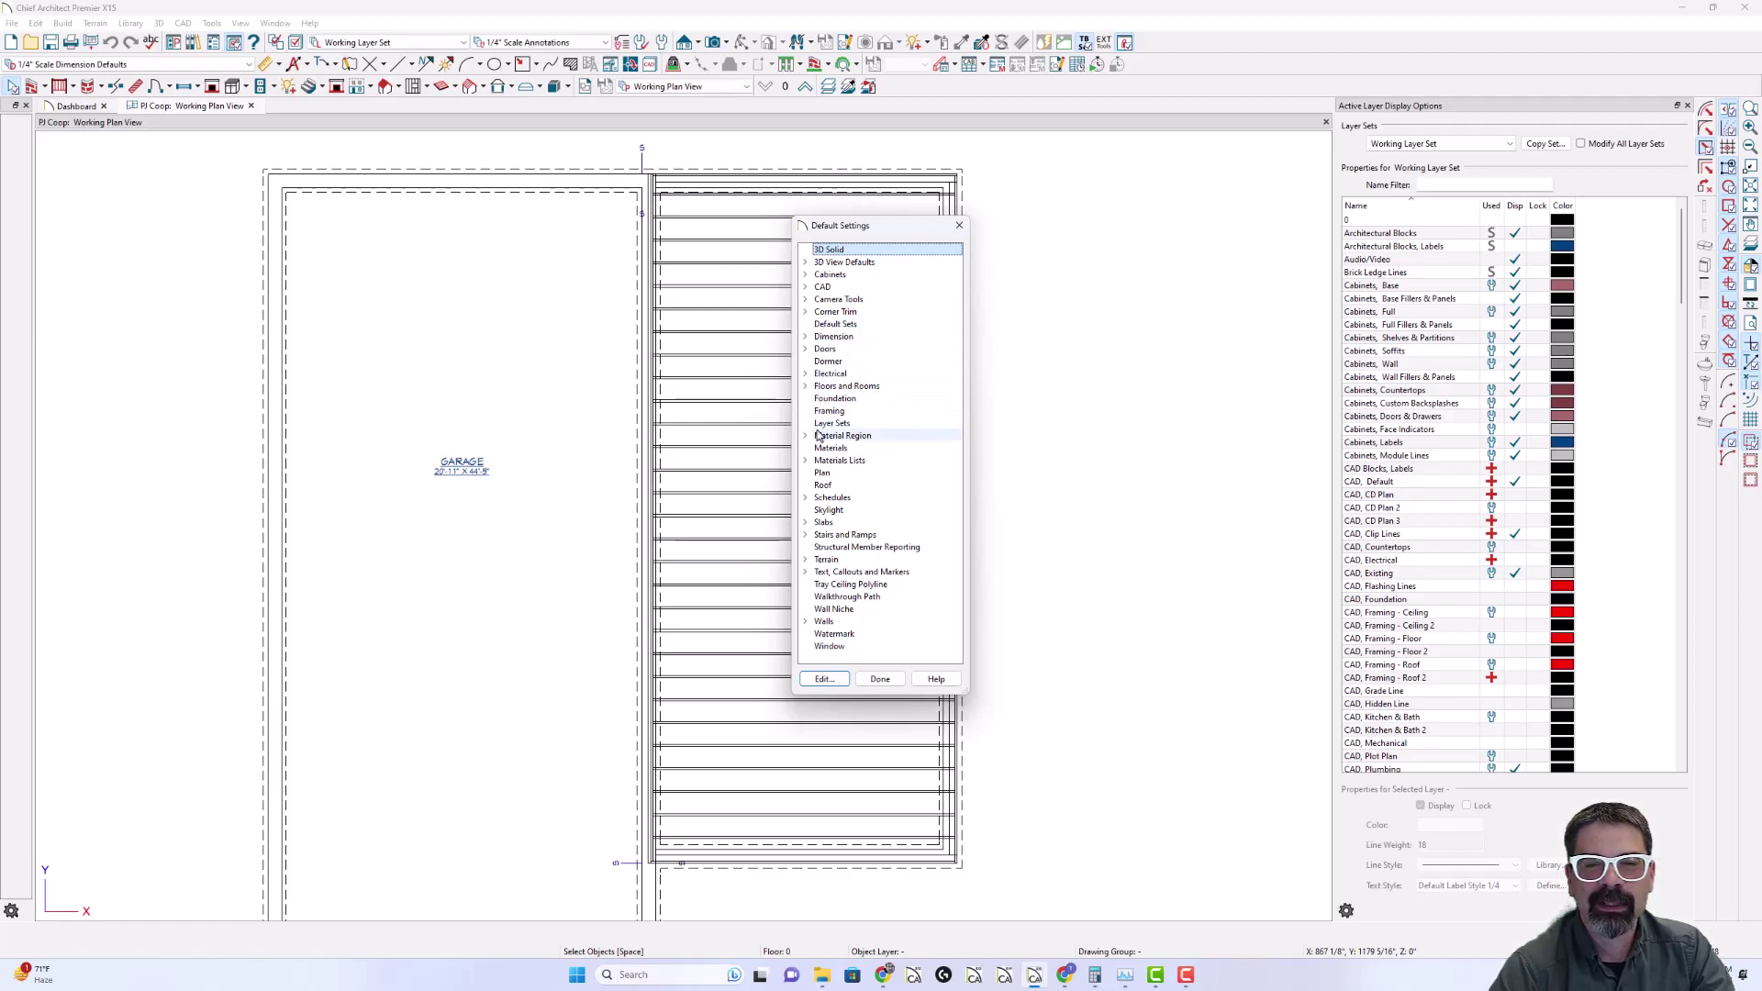
Enable Hang 1st Floor Platform Inside Foundation Walls in the Foundation defaults
{"action": "left_click", "coordinate": [958, 227]}
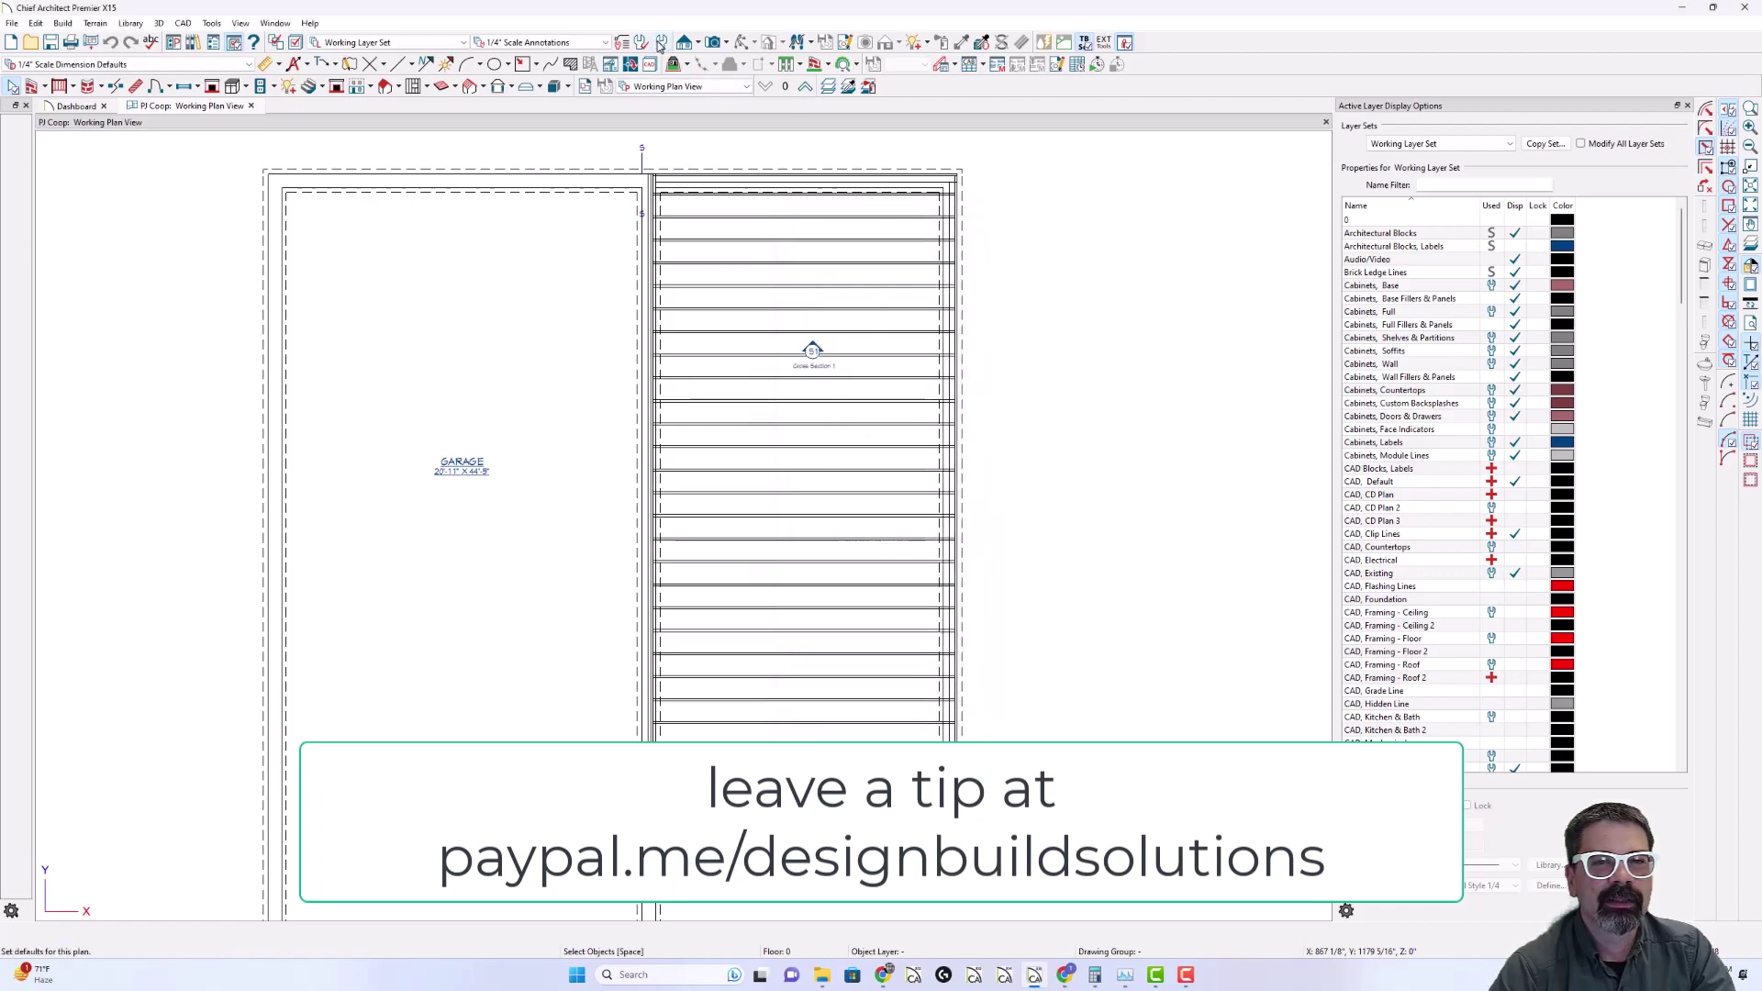
{"action": "left_click", "coordinate": [37, 24]}
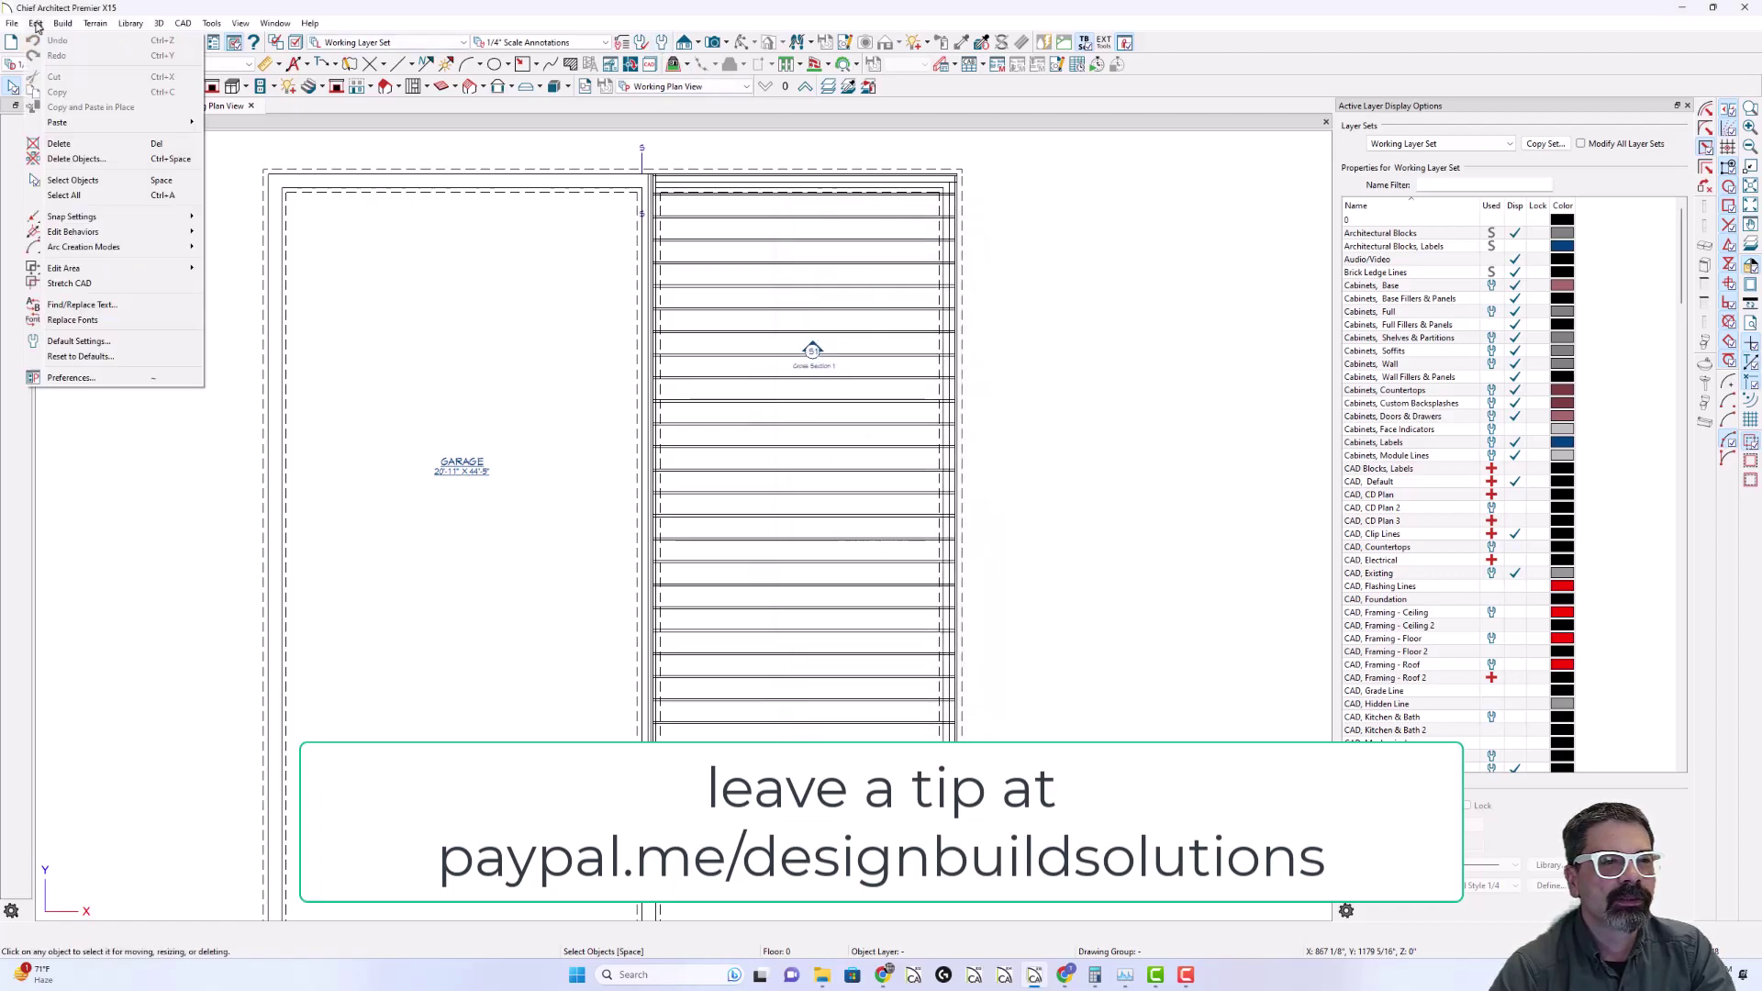
{"action": "left_click", "coordinate": [92, 341]}
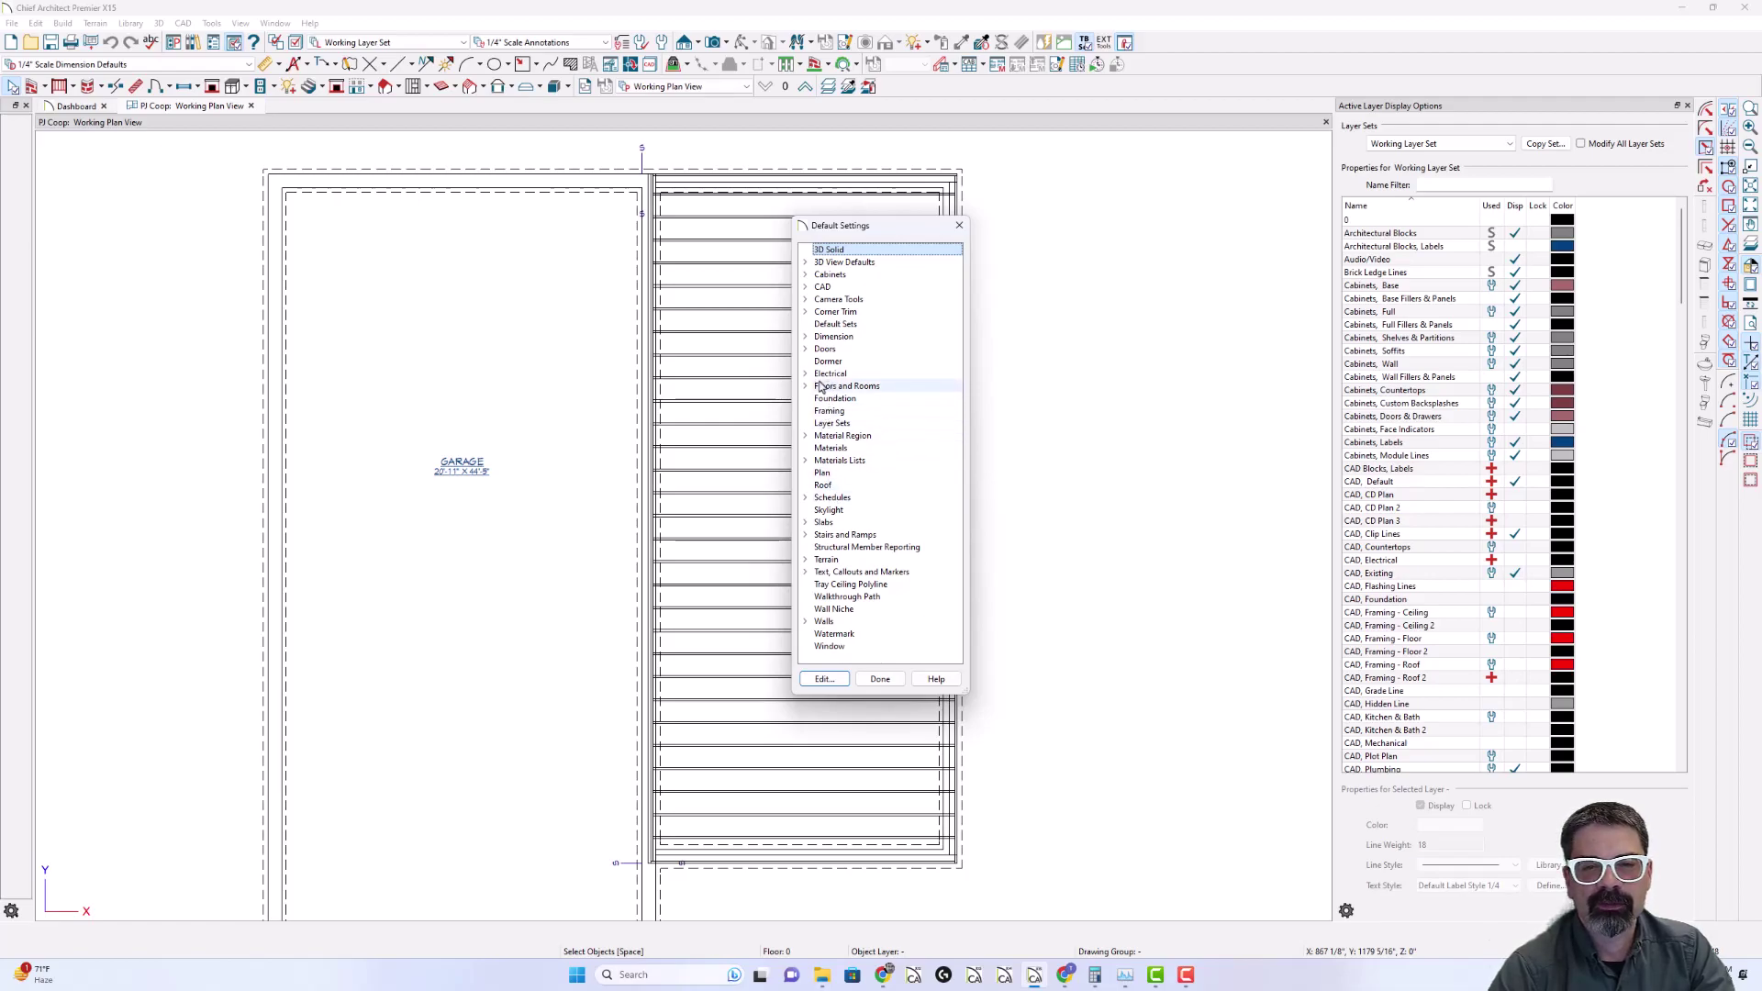
{"action": "left_click", "coordinate": [826, 398]}
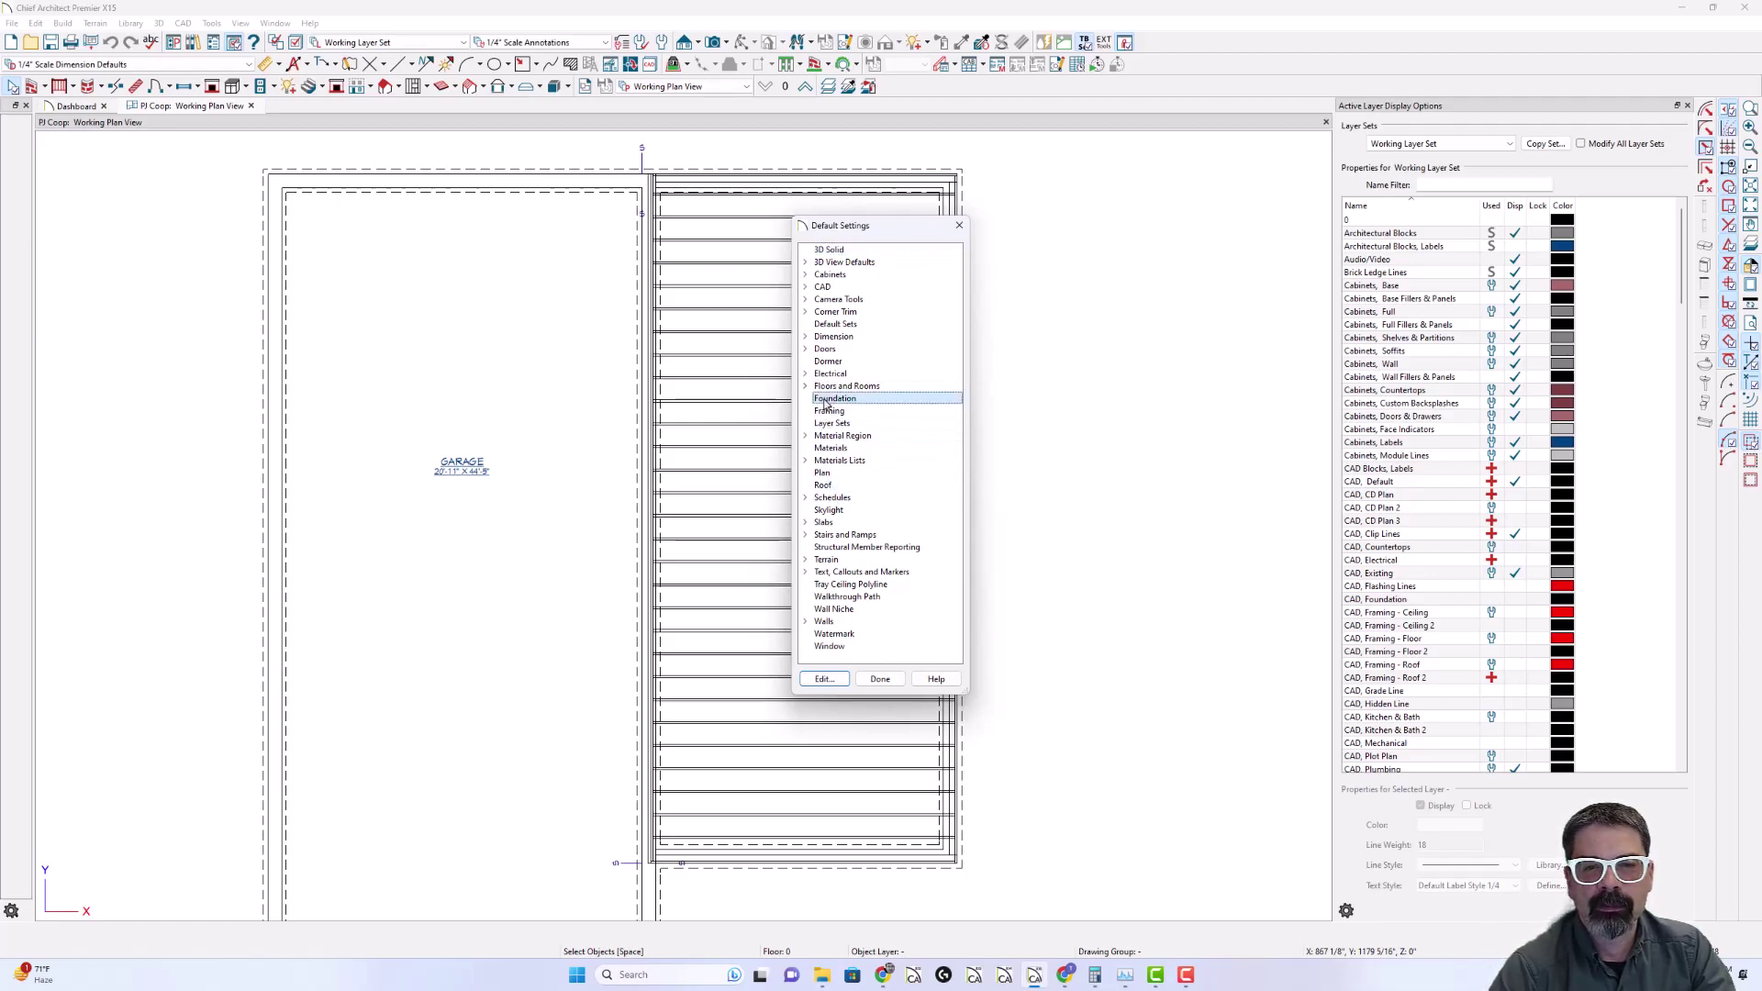
{"action": "left_click", "coordinate": [827, 680]}
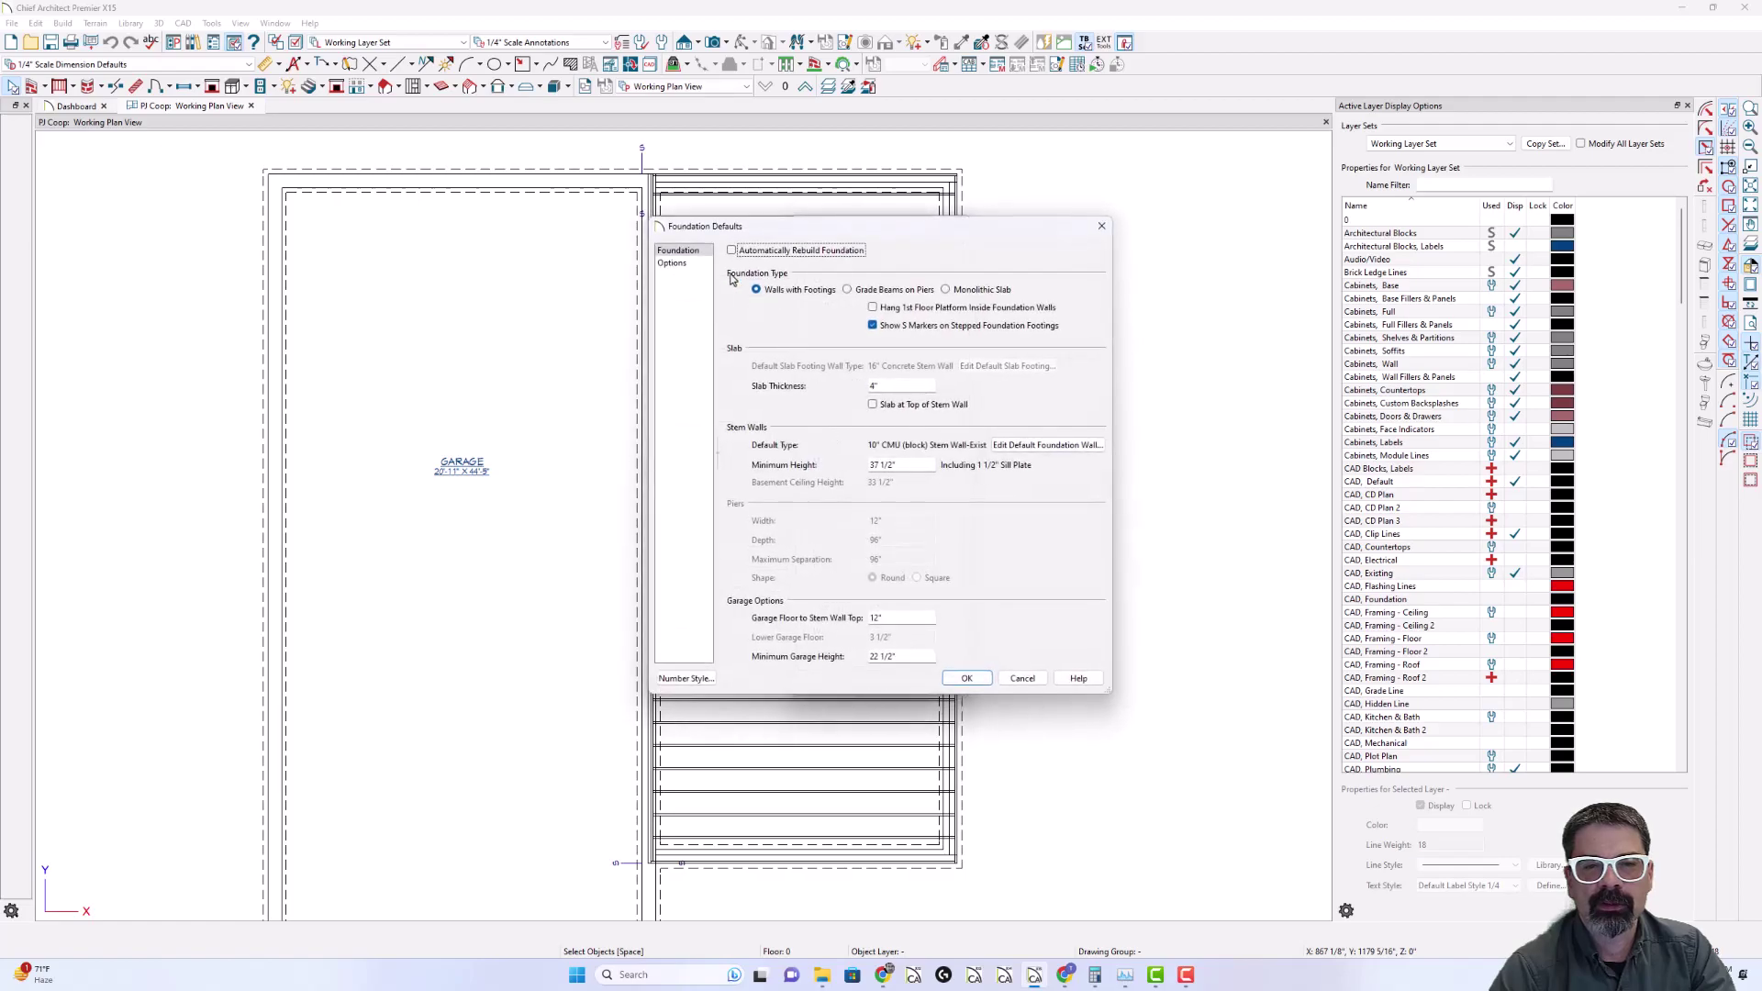
{"action": "left_click", "coordinate": [899, 313]}
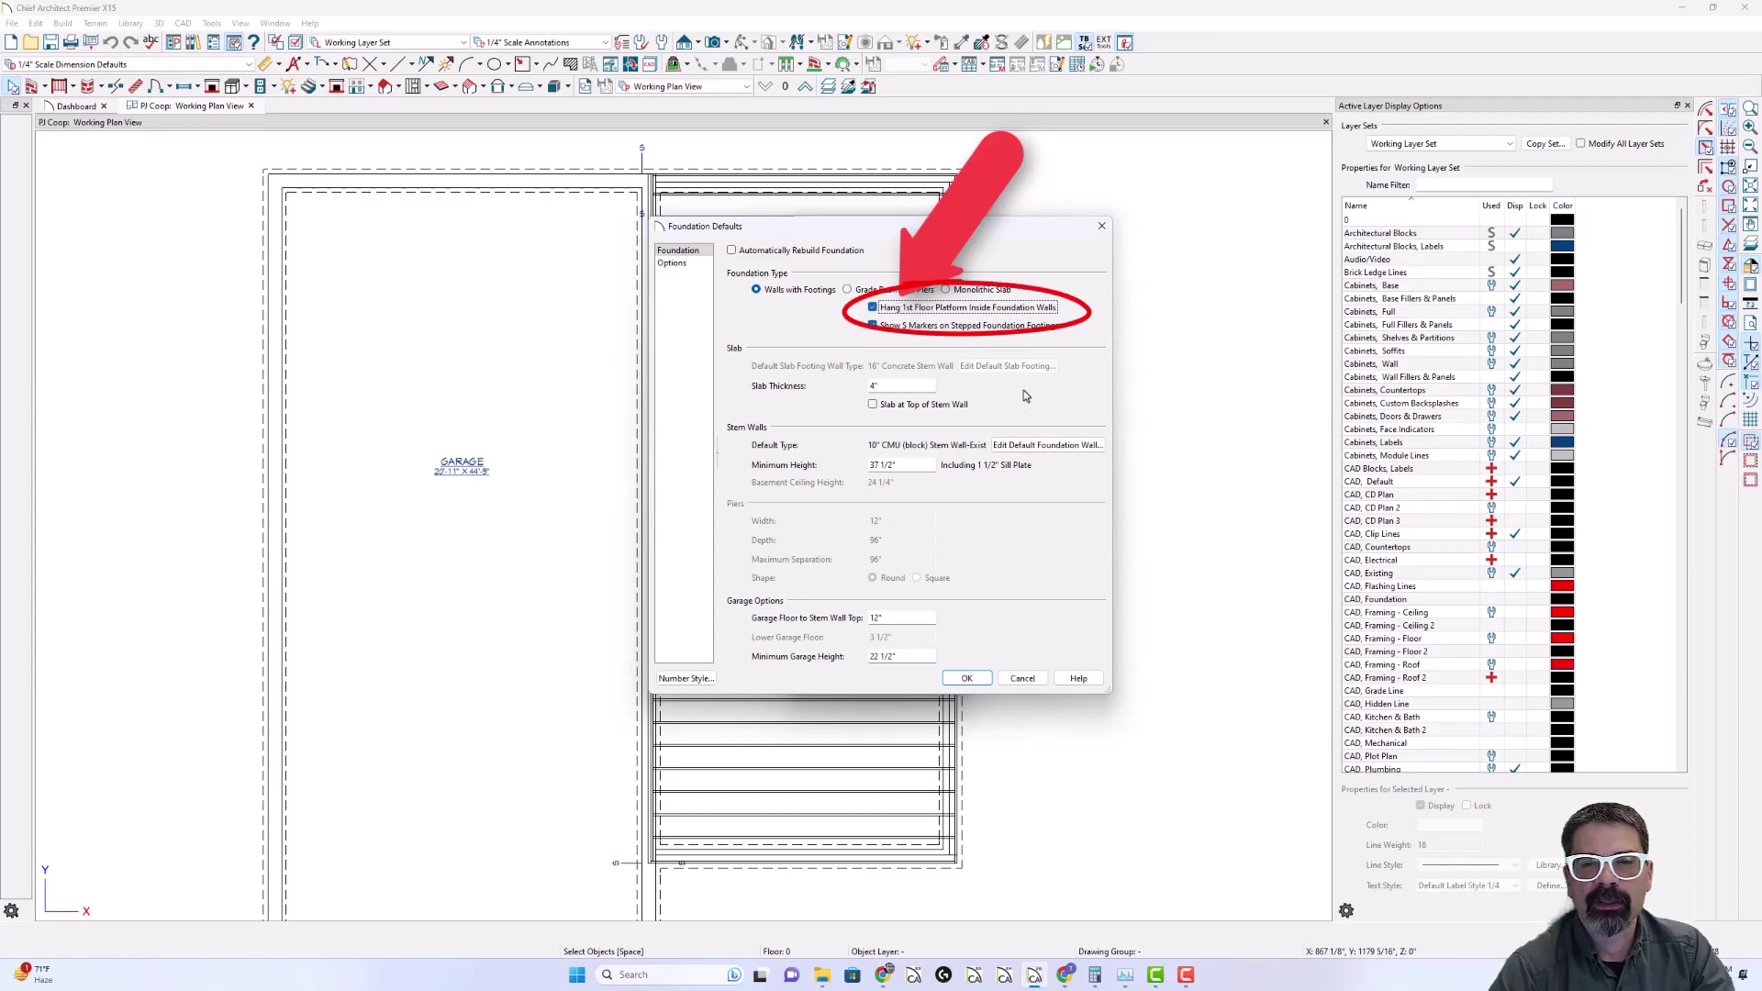
{"action": "left_click", "coordinate": [975, 681]}
{"action": "left_click", "coordinate": [890, 680]}
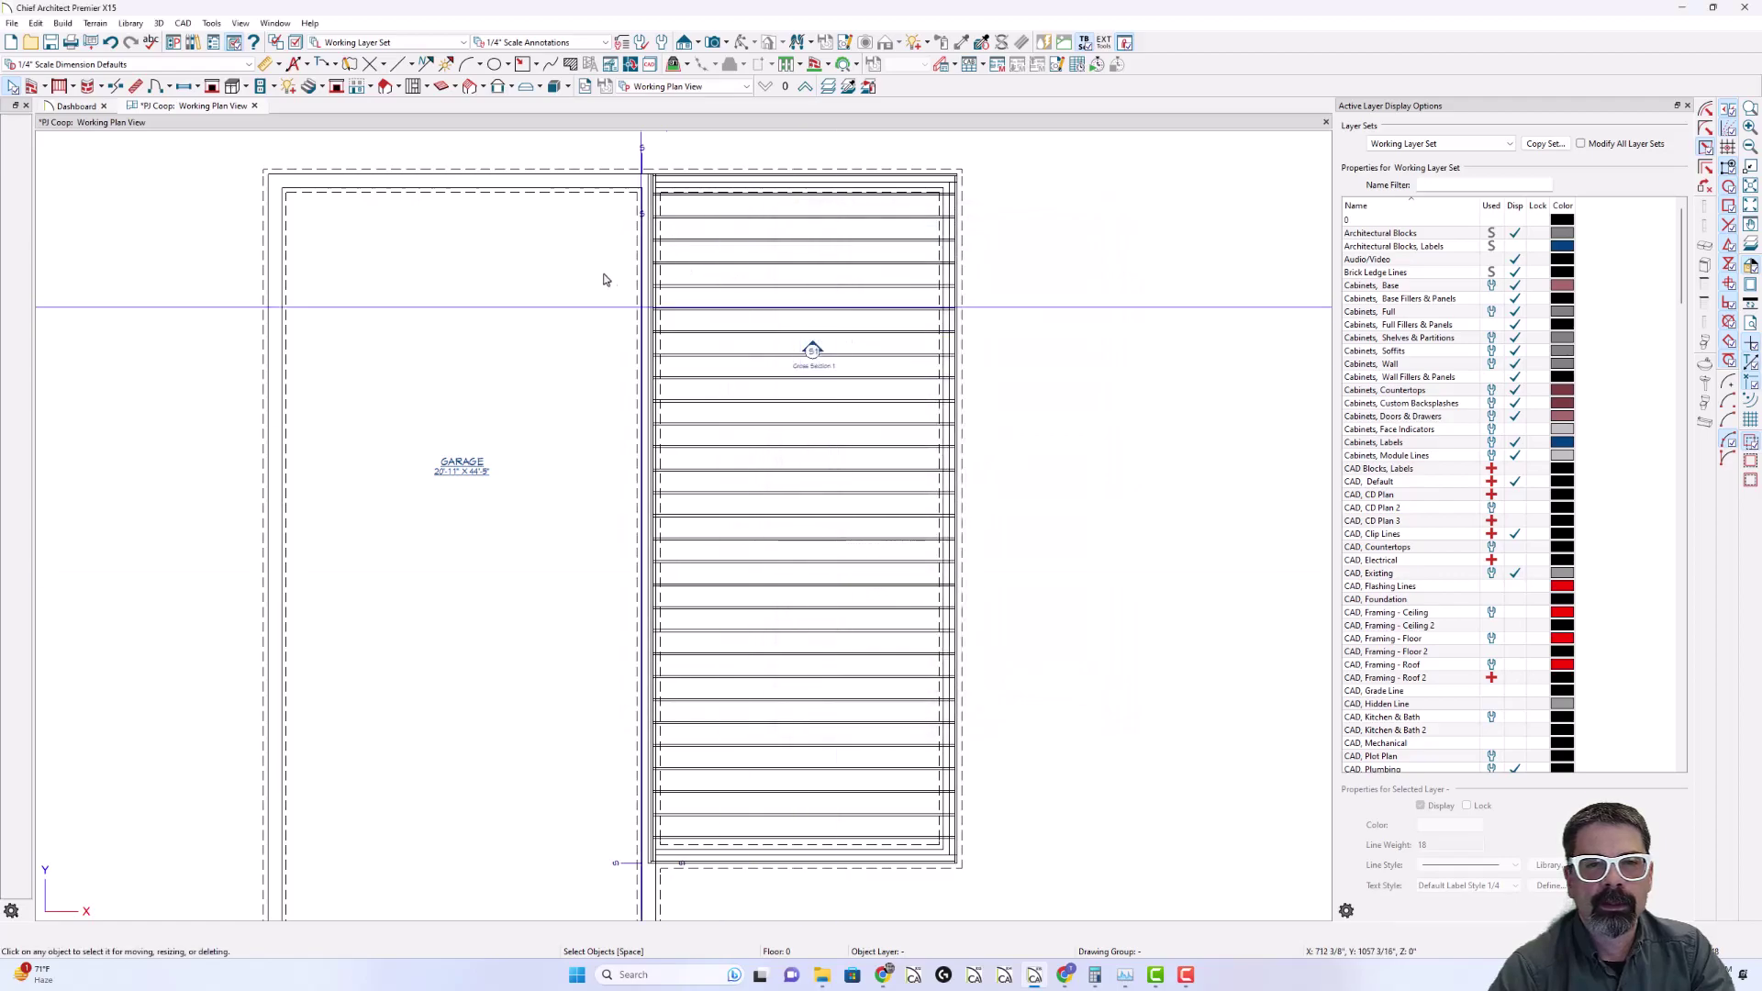
Cut a cross section through the garage foundation, shown with the Section View Layer Set 1/2 - Framing
{"action": "left_click", "coordinate": [702, 49]}
{"action": "left_click_drag", "start_coordinate": [685, 390], "coordinate": [686, 241]}
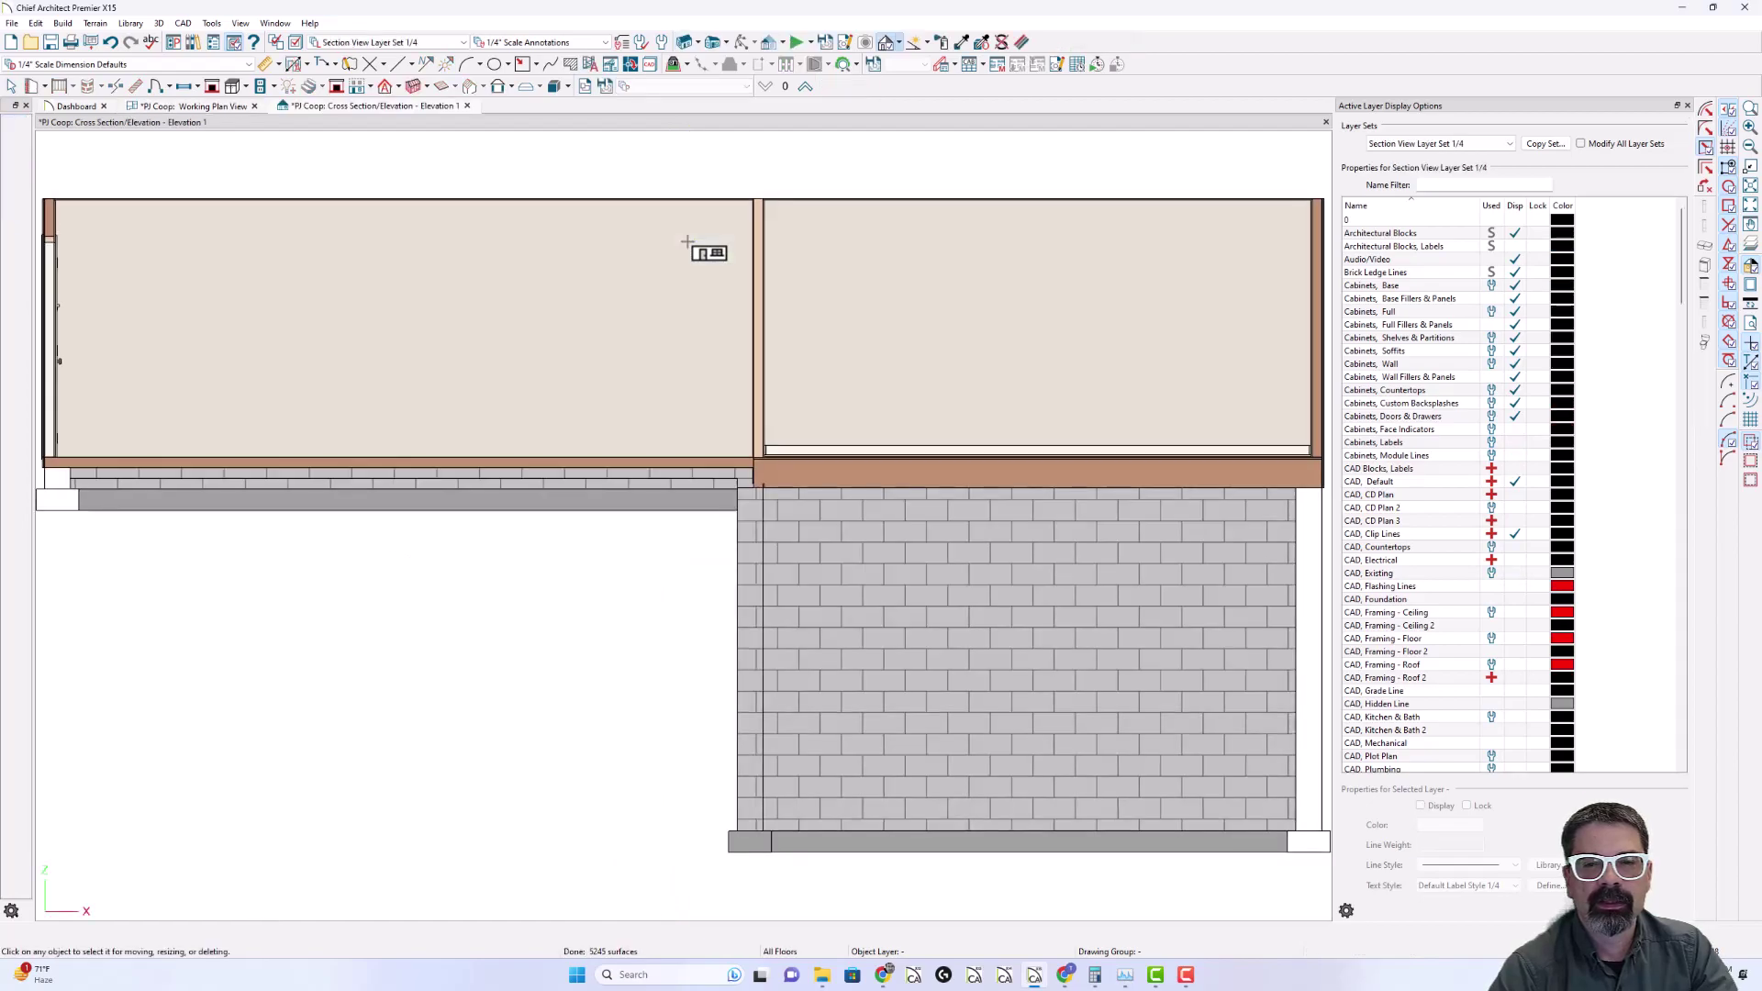
{"action": "left_click", "coordinate": [431, 43]}
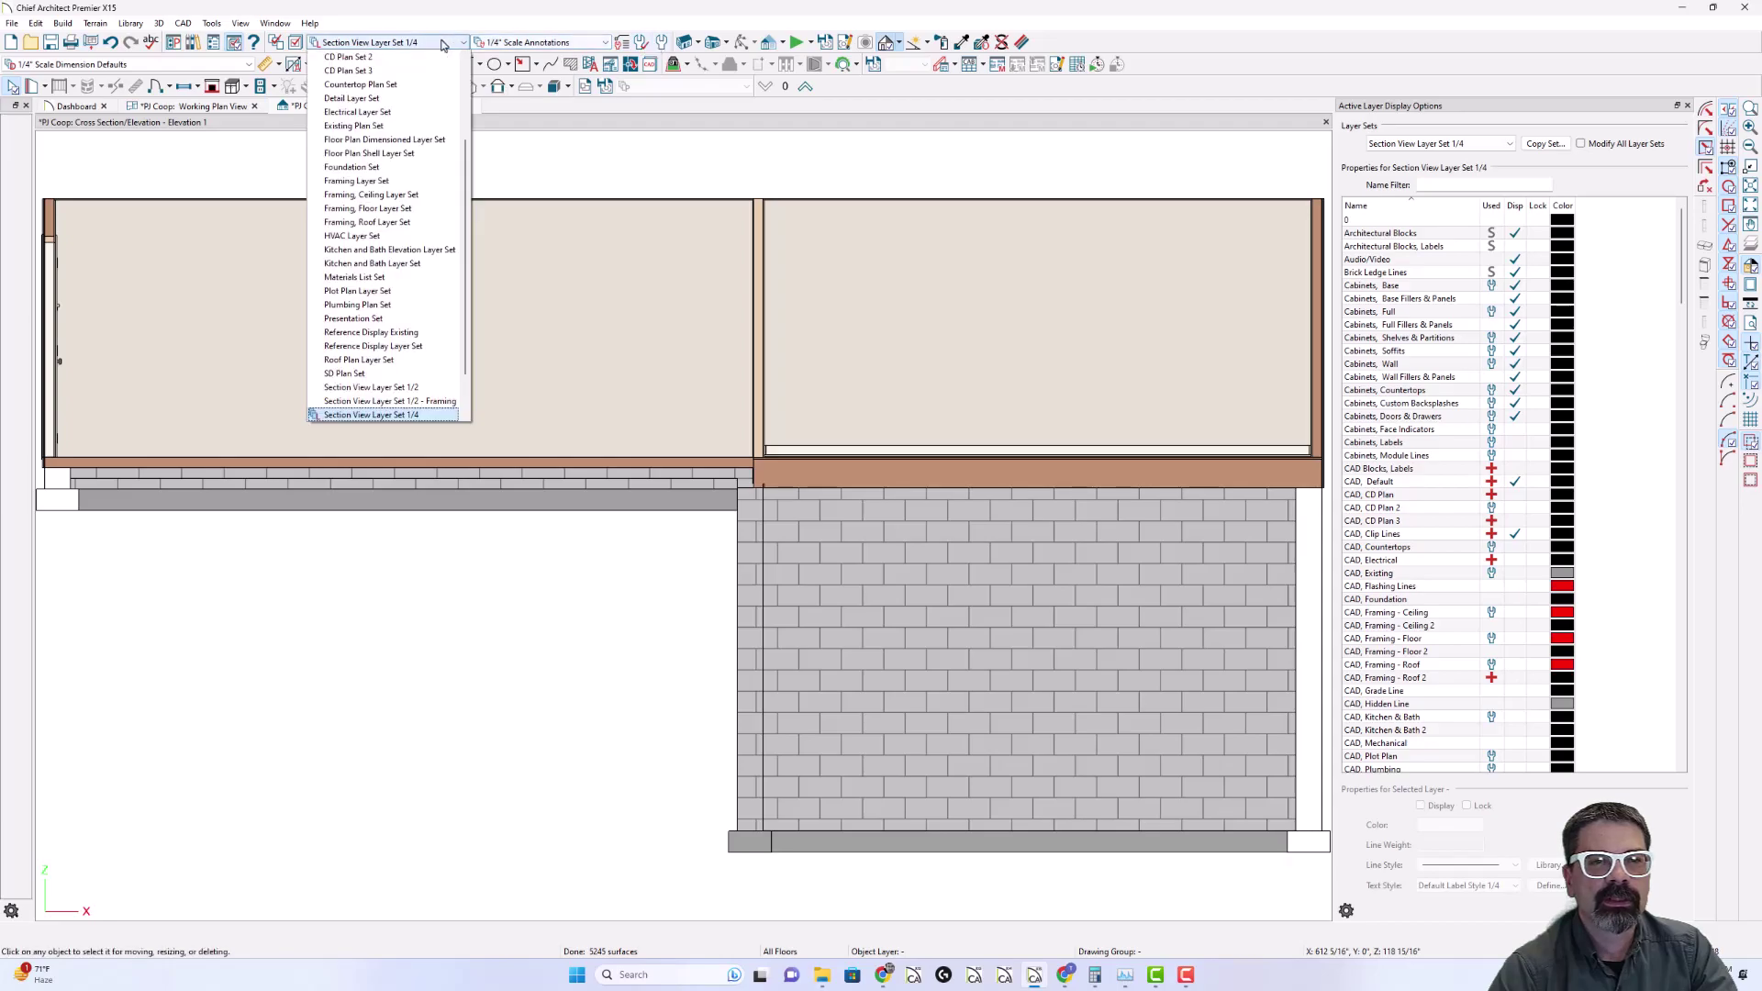
{"action": "left_click", "coordinate": [413, 401]}
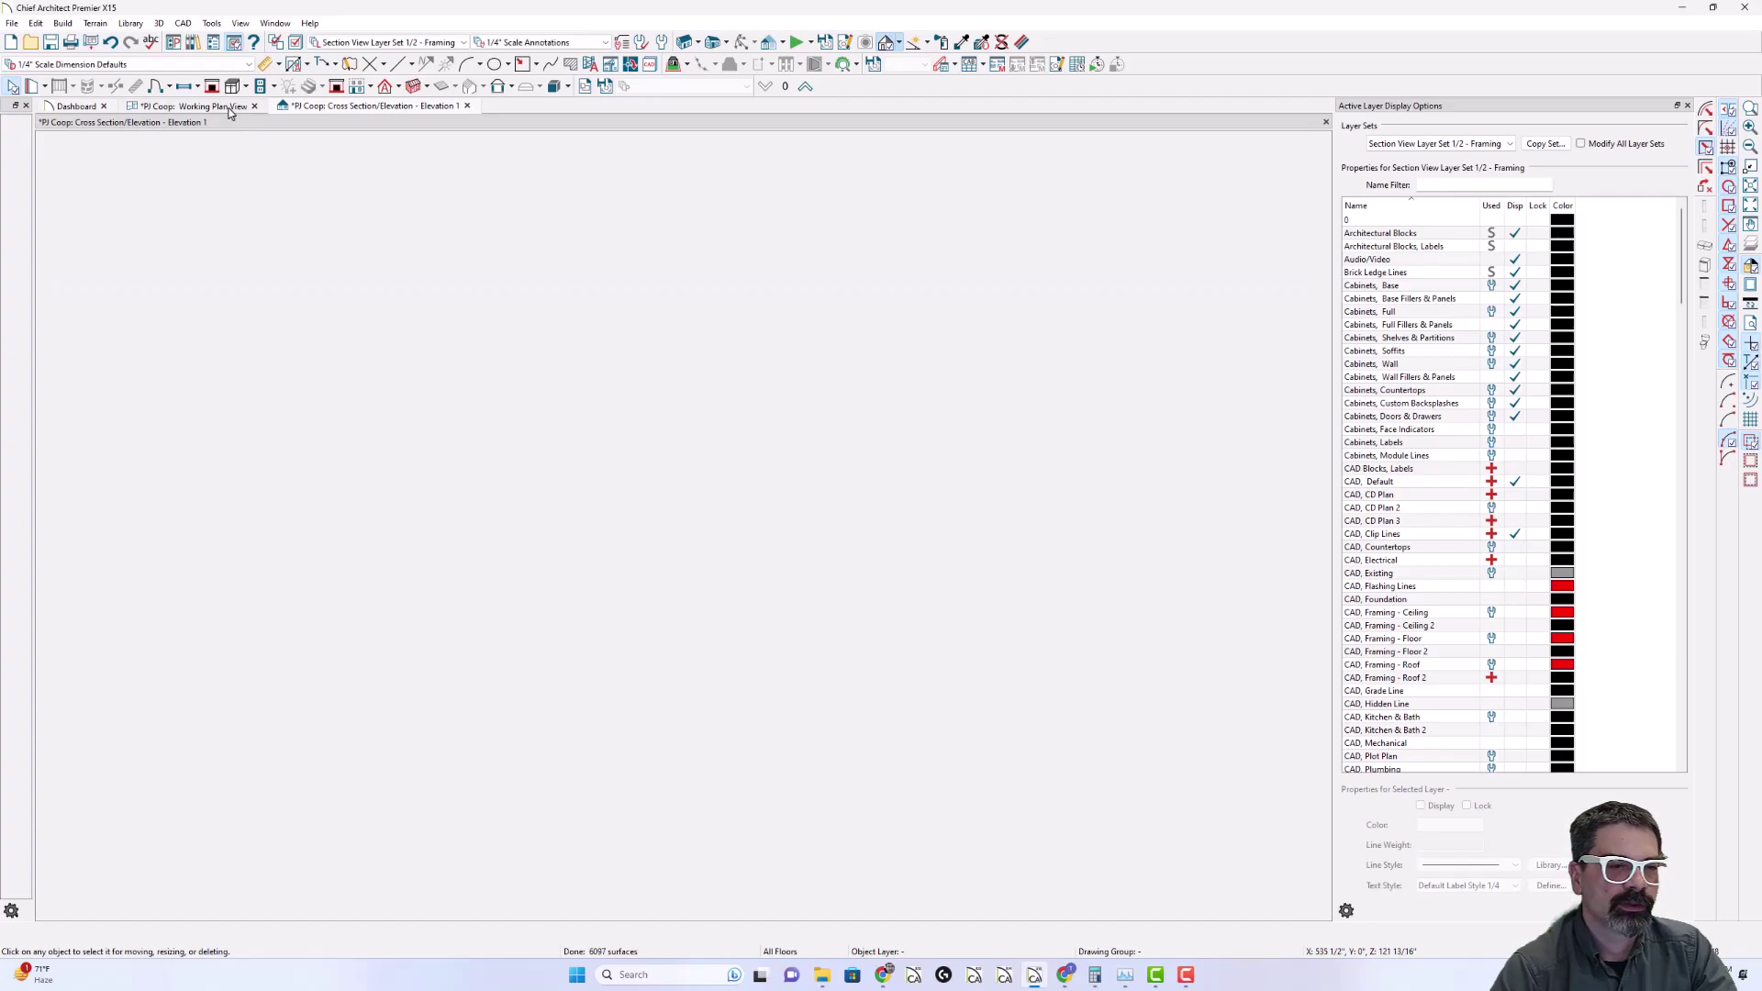
Return to the garage plan view beside the section and zoom in
{"action": "left_click", "coordinate": [229, 107]}
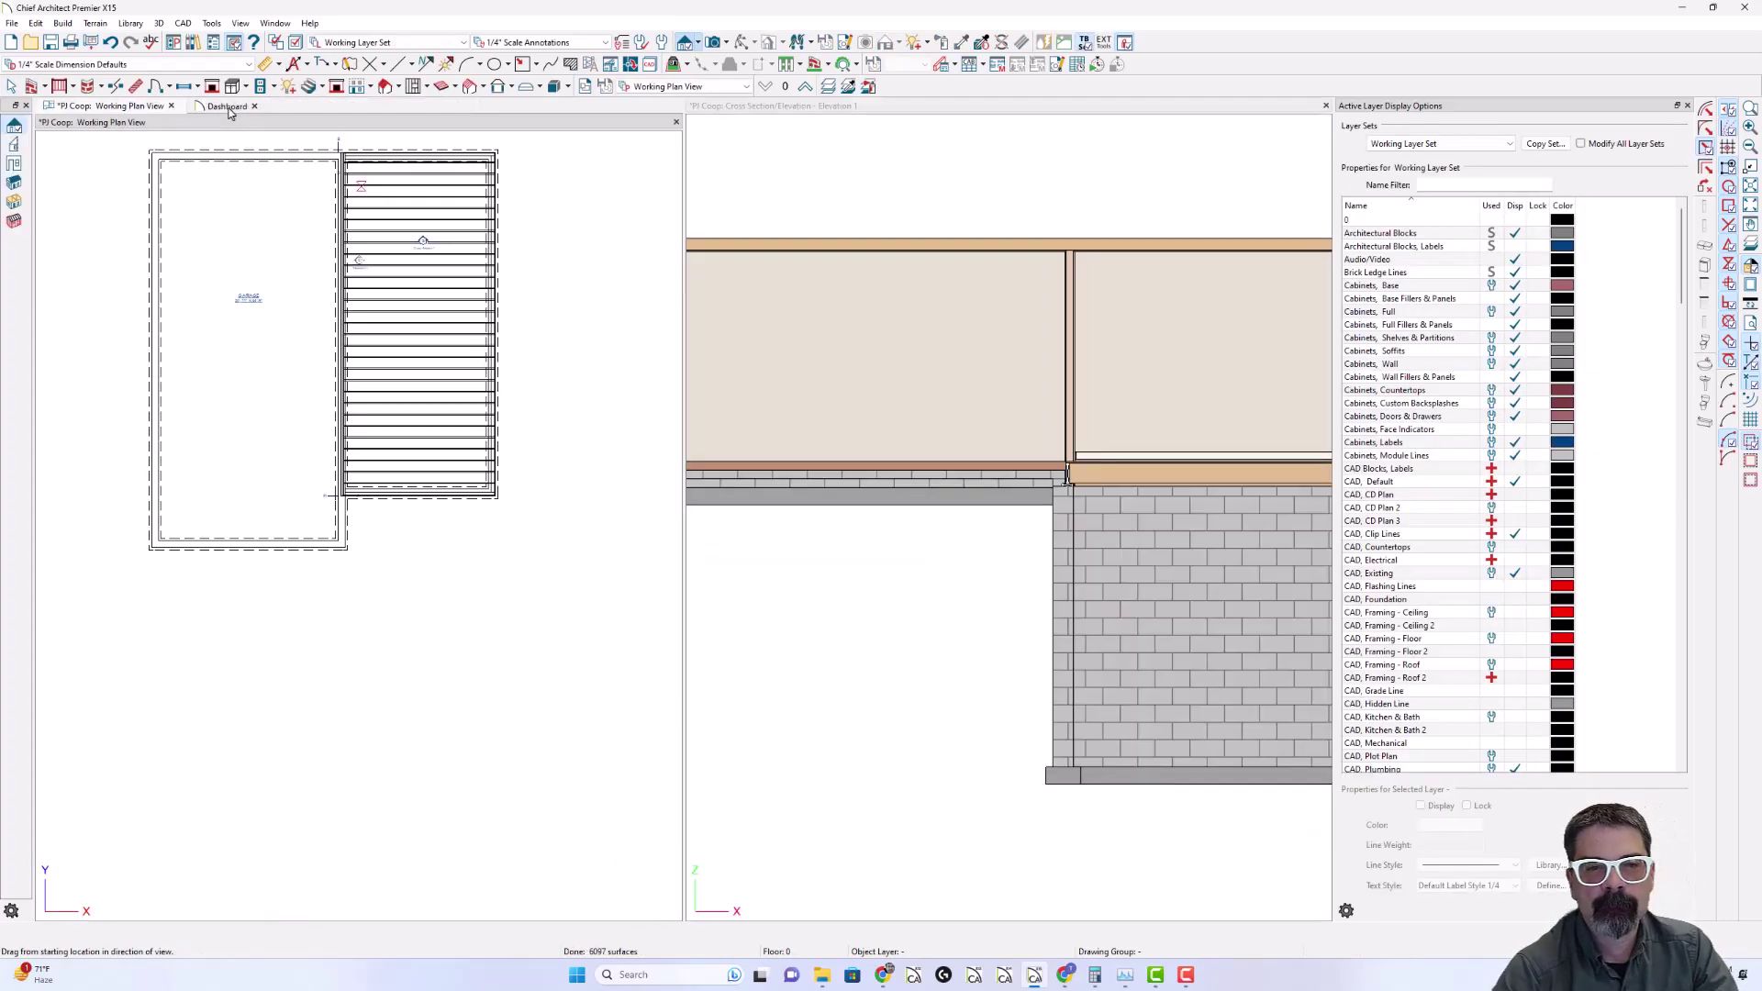
{"action": "scroll", "coordinate": [287, 162], "scroll_direction": "up", "scroll_amount": 3}
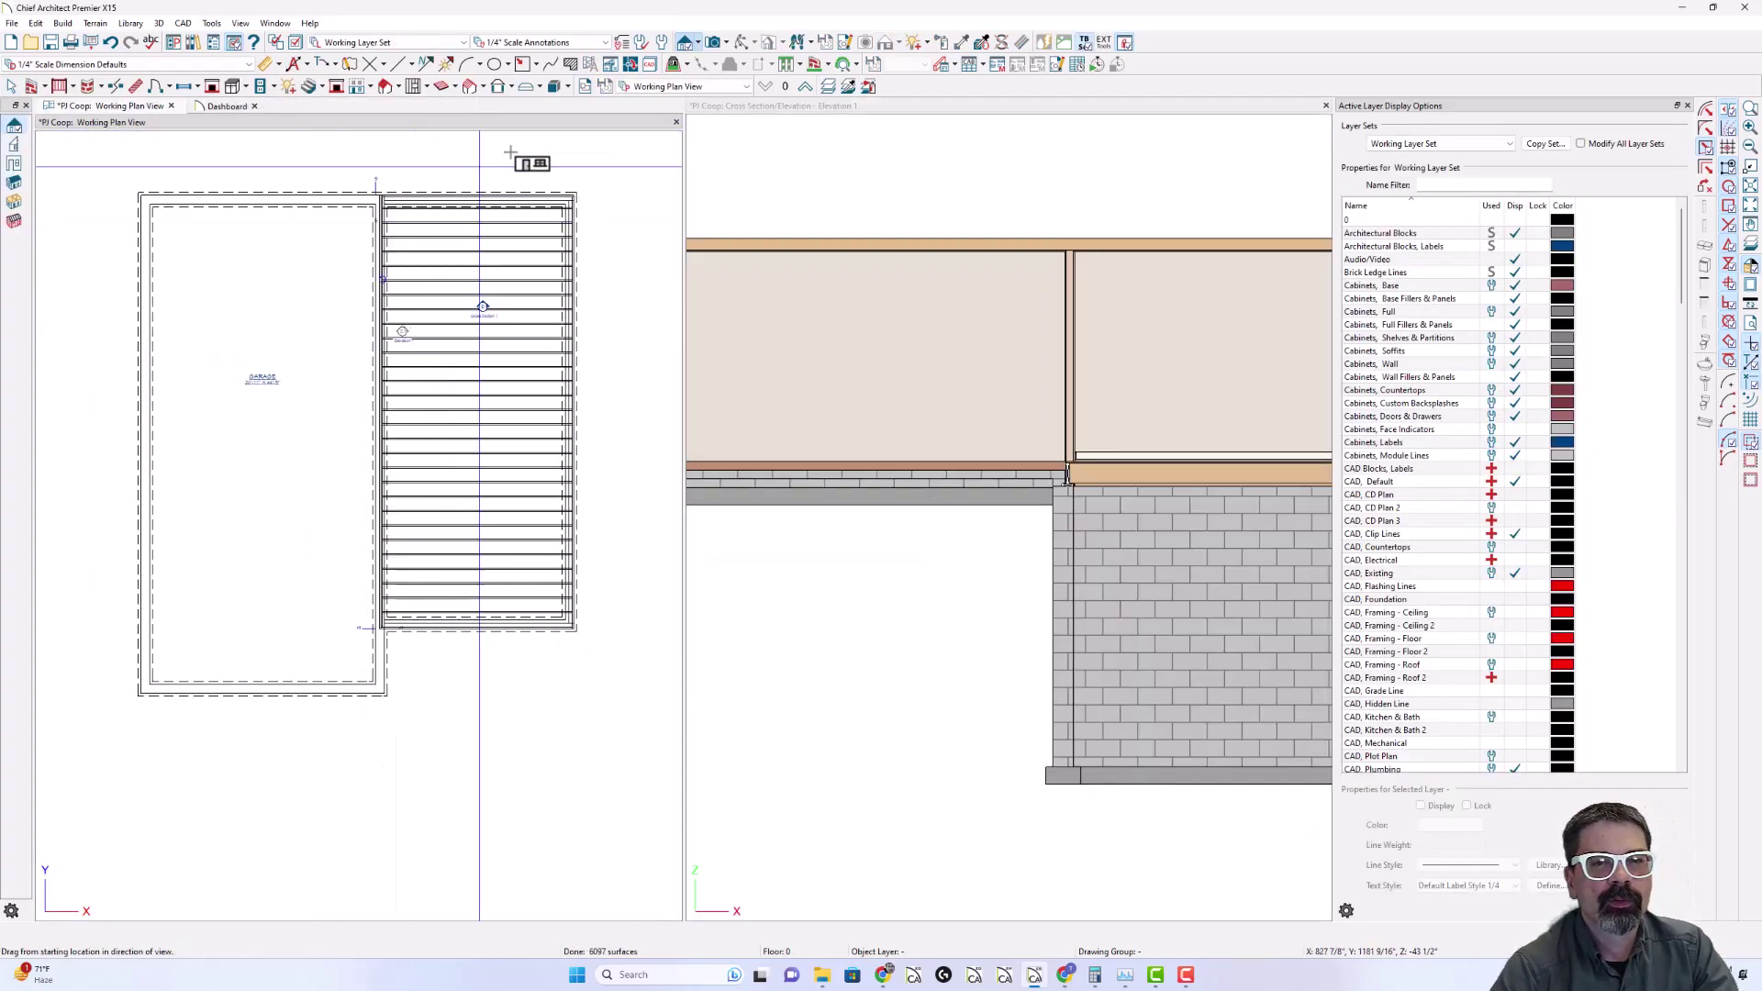
{"action": "left_click", "coordinate": [372, 87]}
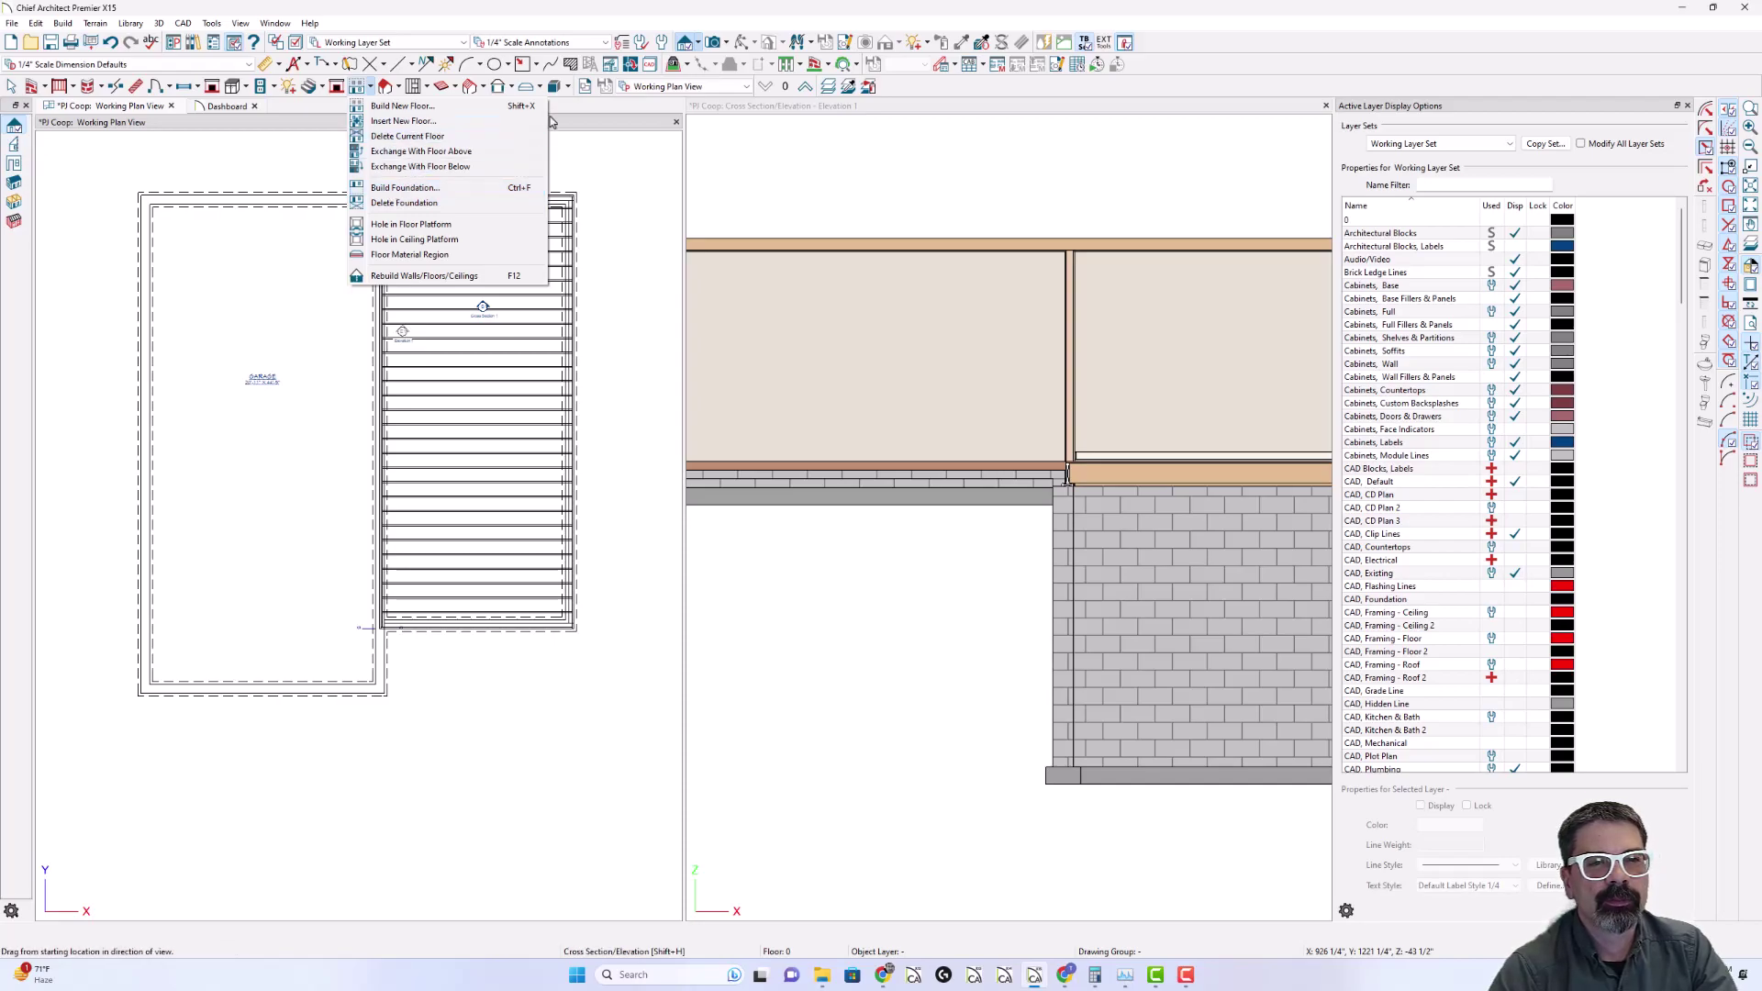
Draw a CAD circle below the garage plan
{"action": "left_click", "coordinate": [578, 126]}
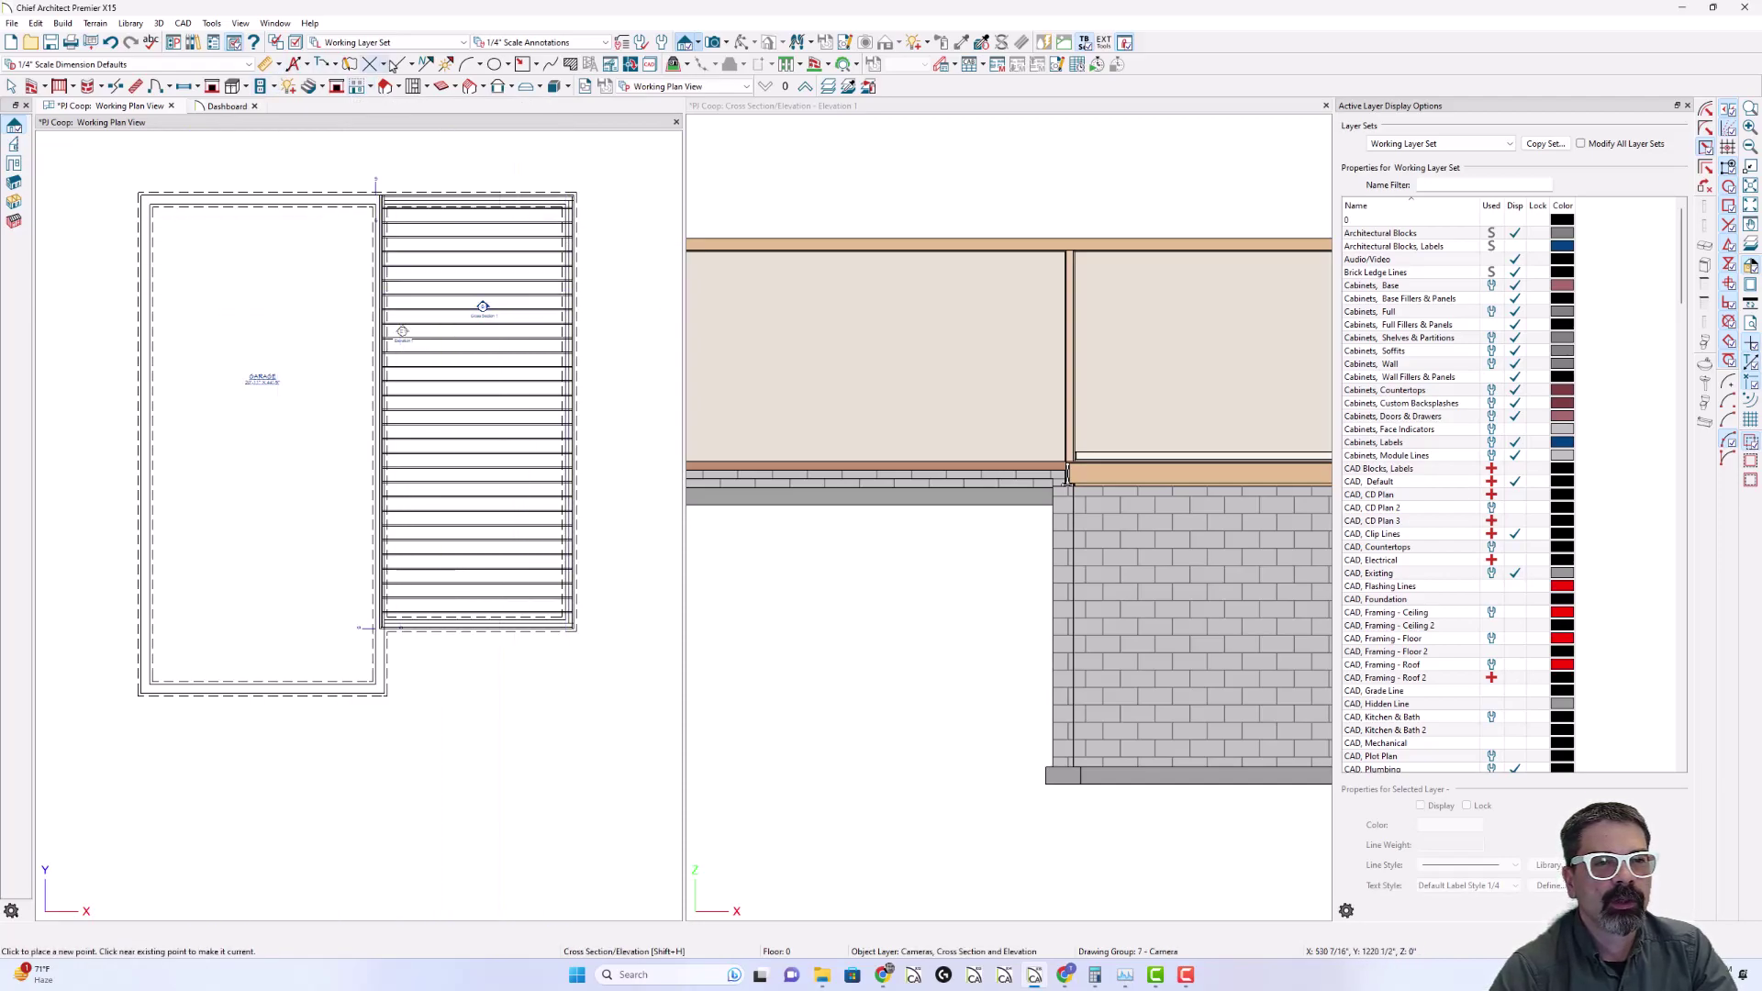
{"action": "left_click", "coordinate": [494, 64]}
{"action": "left_click_drag", "start_coordinate": [408, 749], "coordinate": [528, 749]}
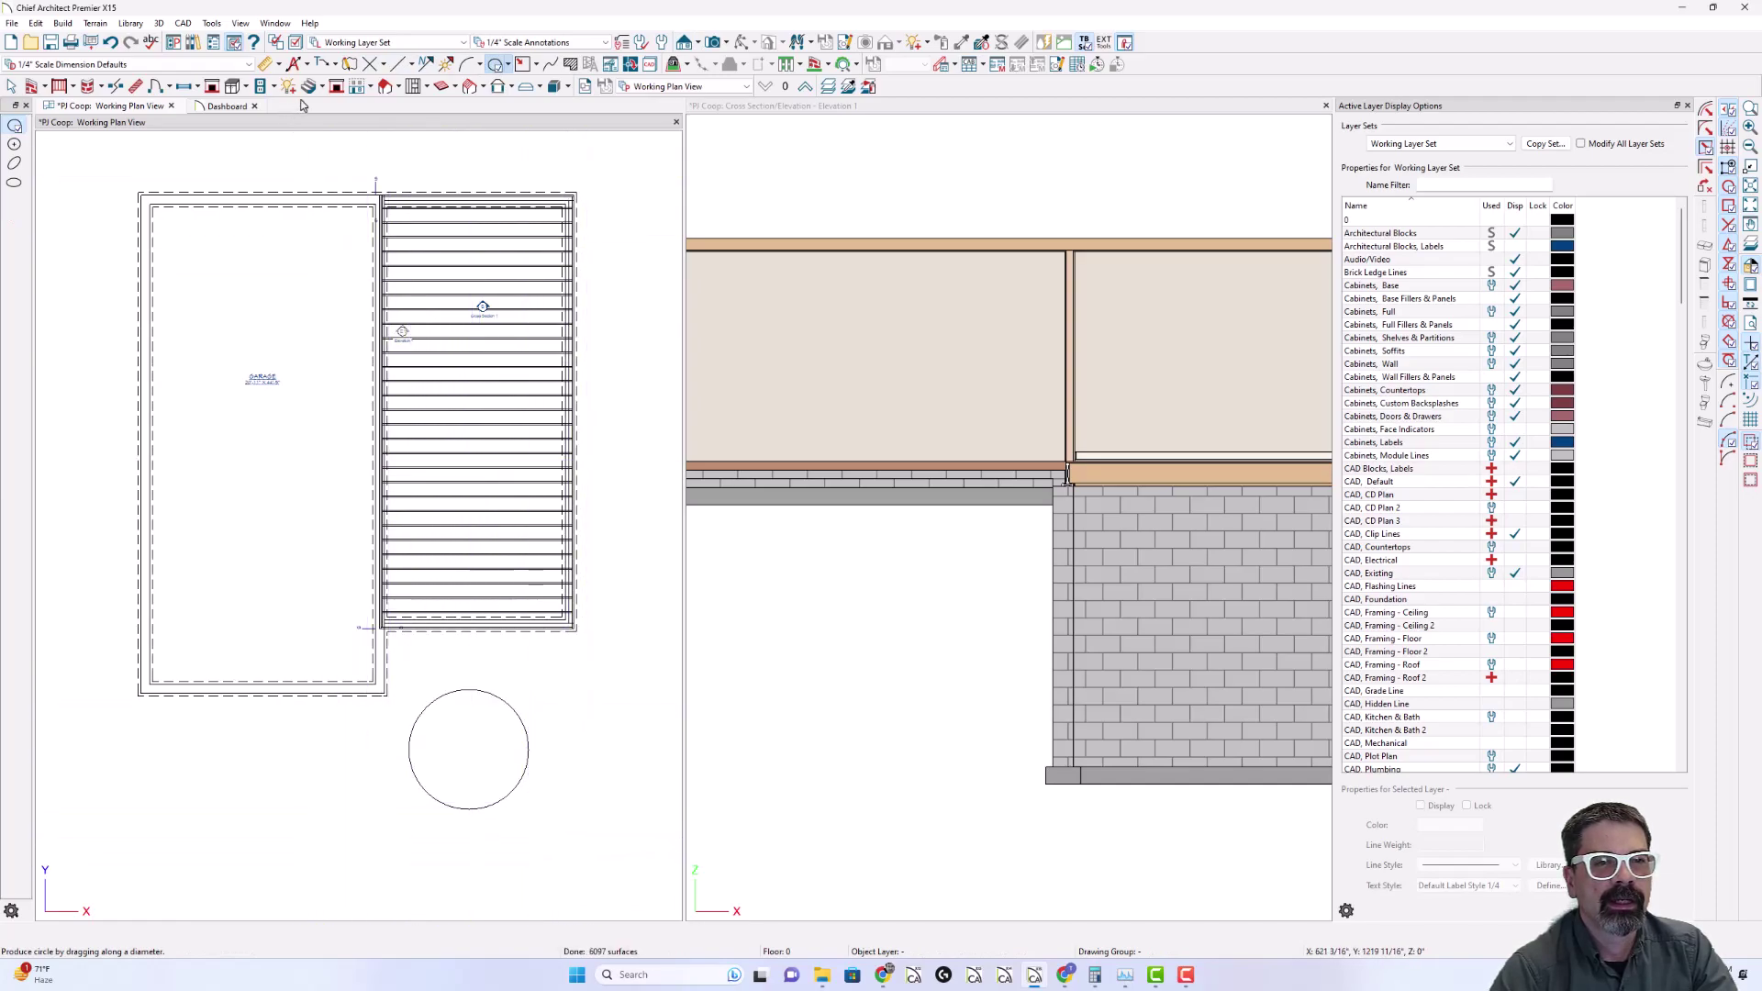
Dismiss the New Floor prompt and bring up the Build Foundation settings
{"action": "left_click", "coordinate": [355, 87]}
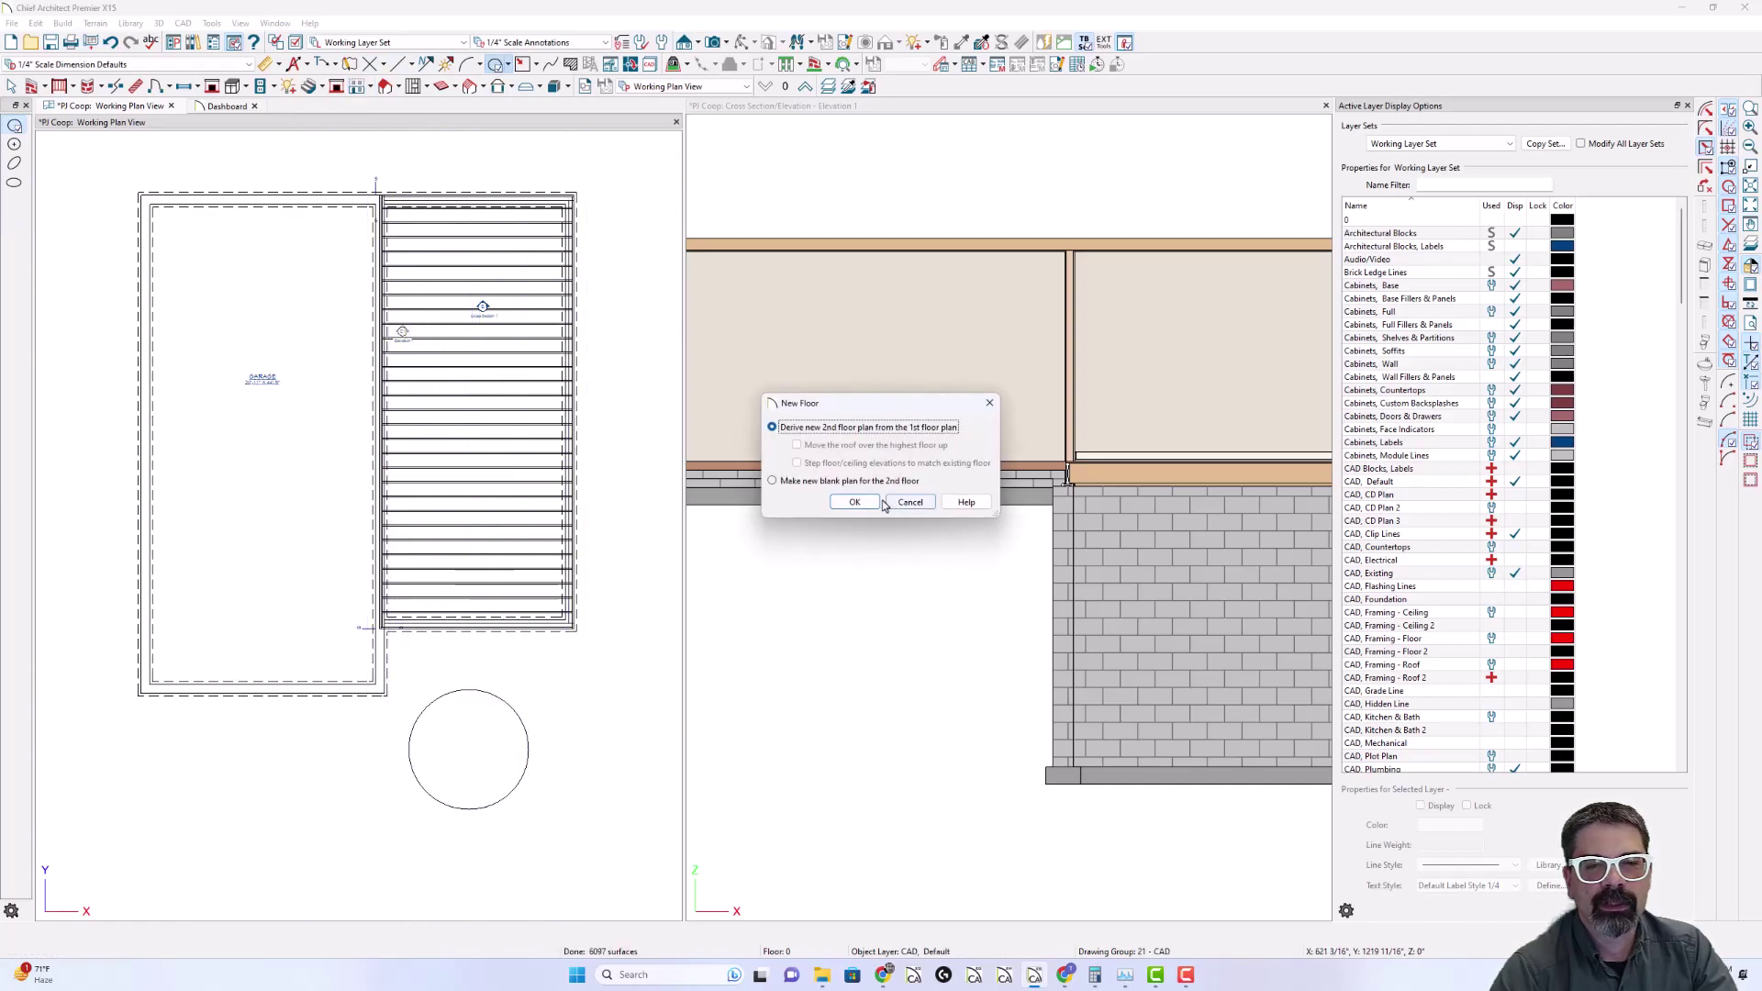
{"action": "key", "text": "Escape"}
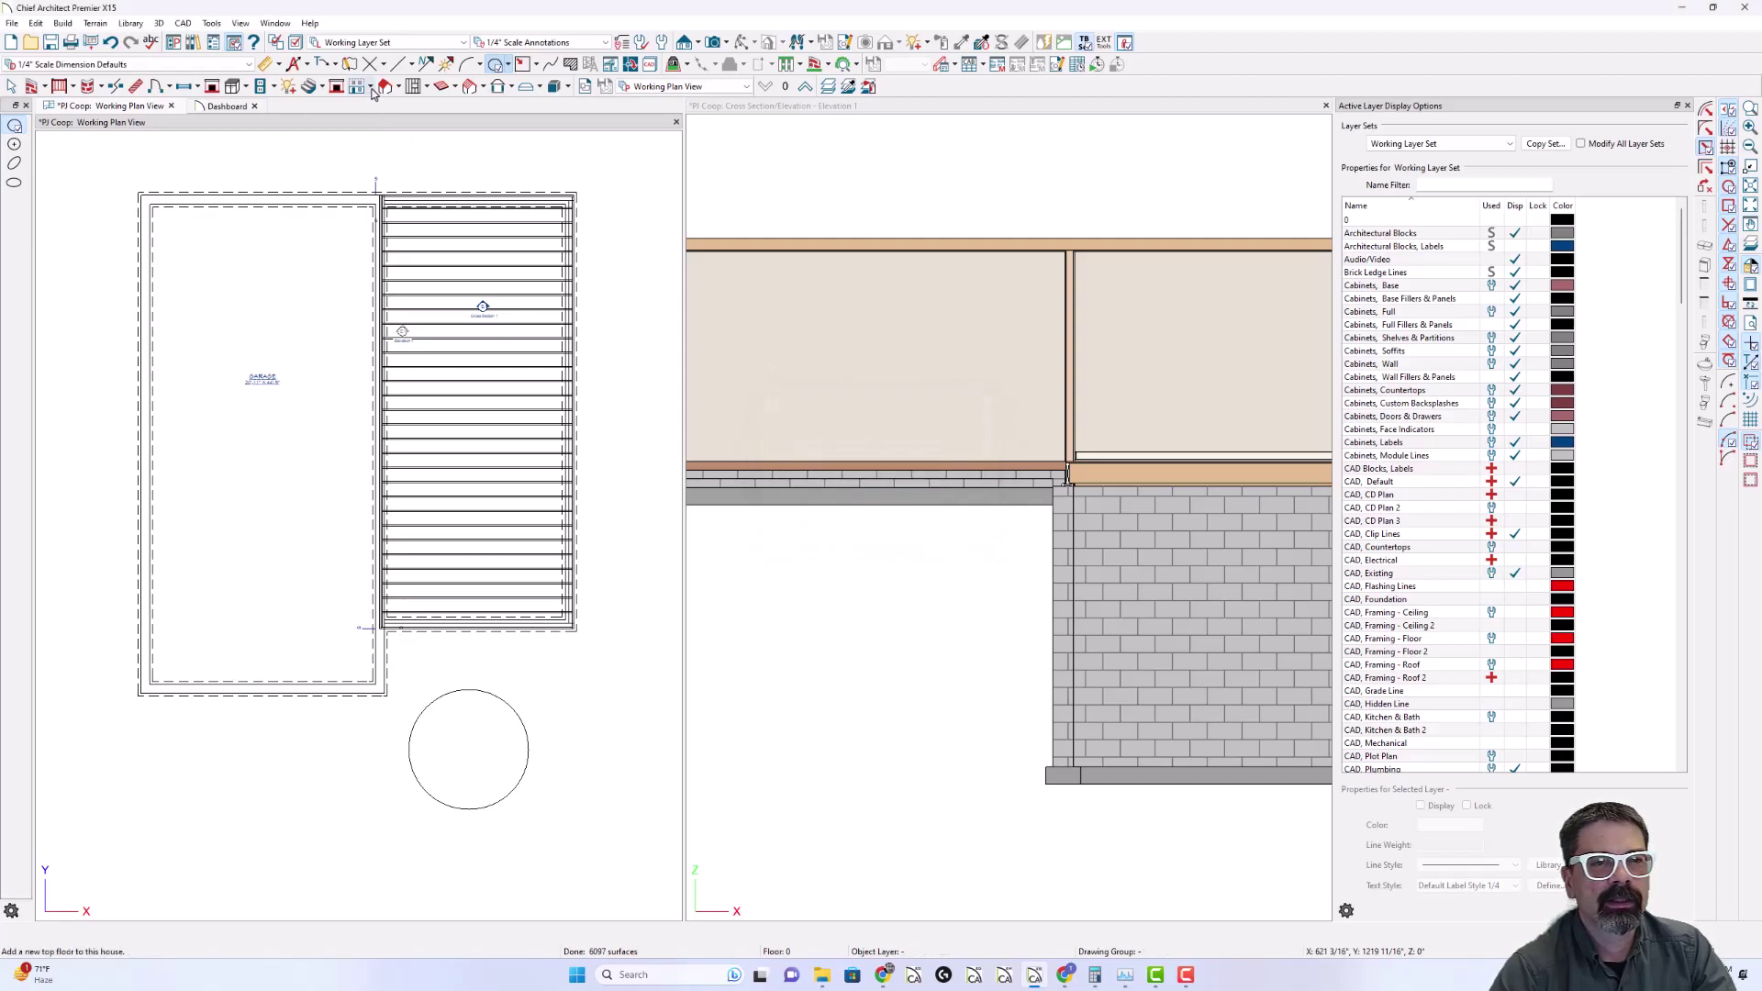
{"action": "left_click", "coordinate": [371, 88]}
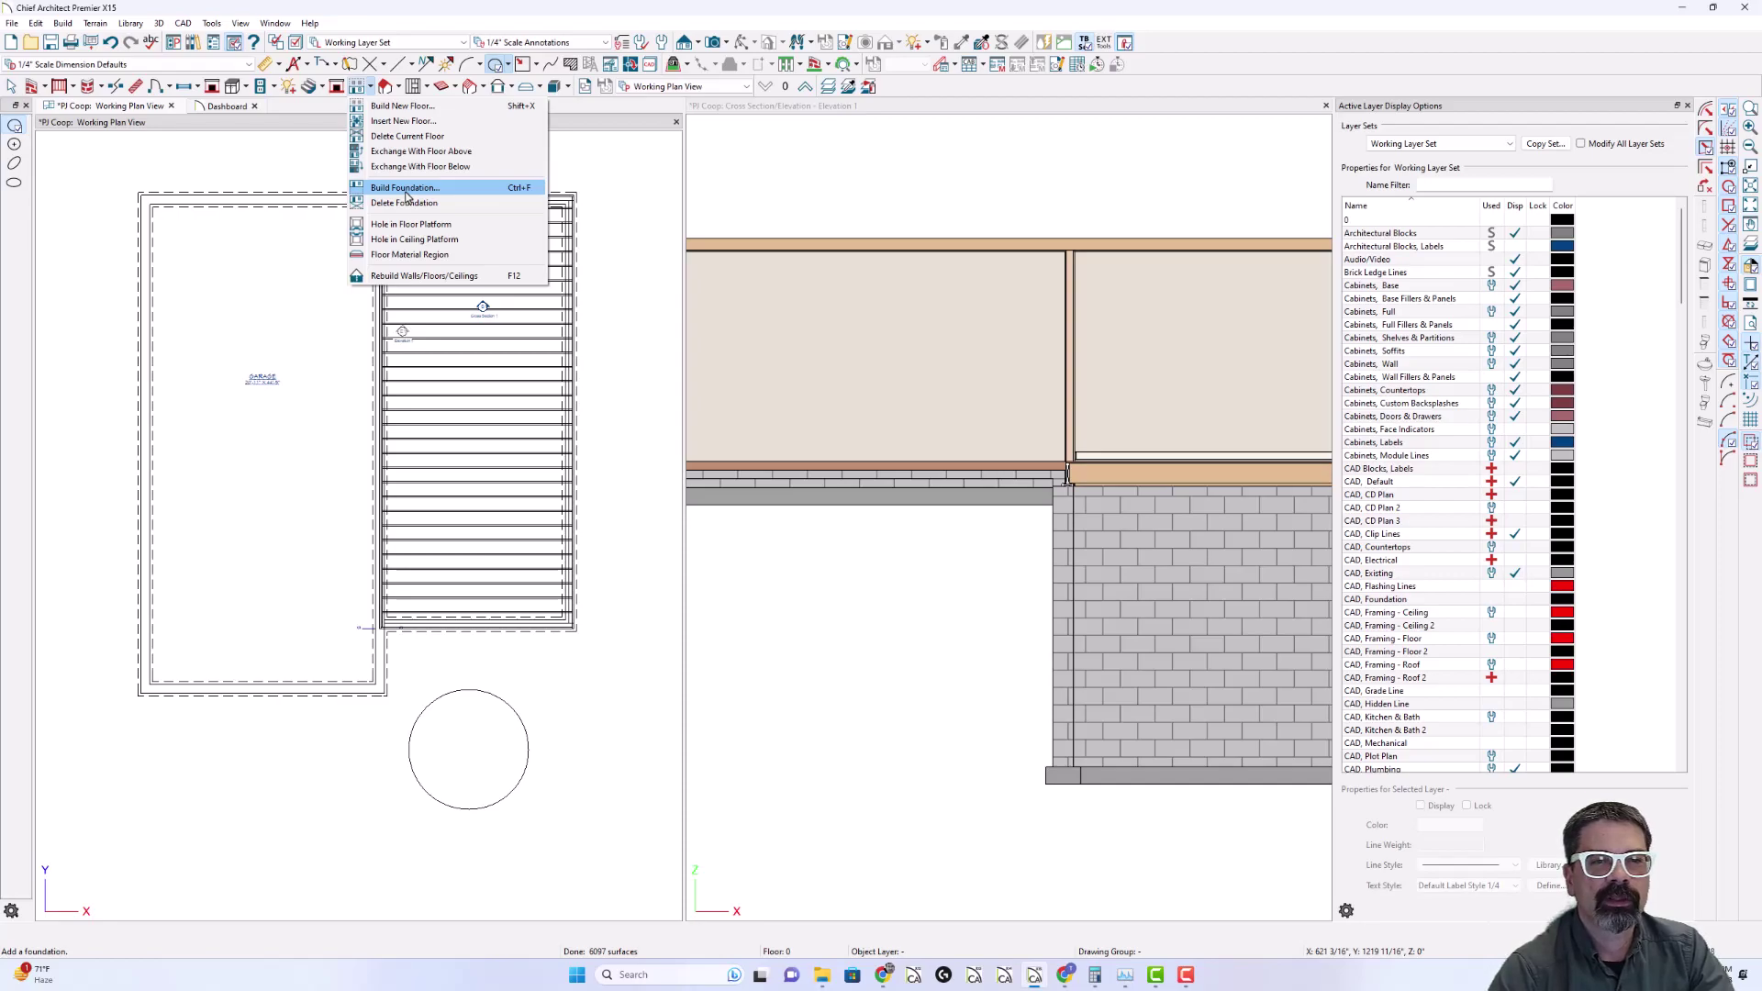
{"action": "left_click", "coordinate": [404, 188]}
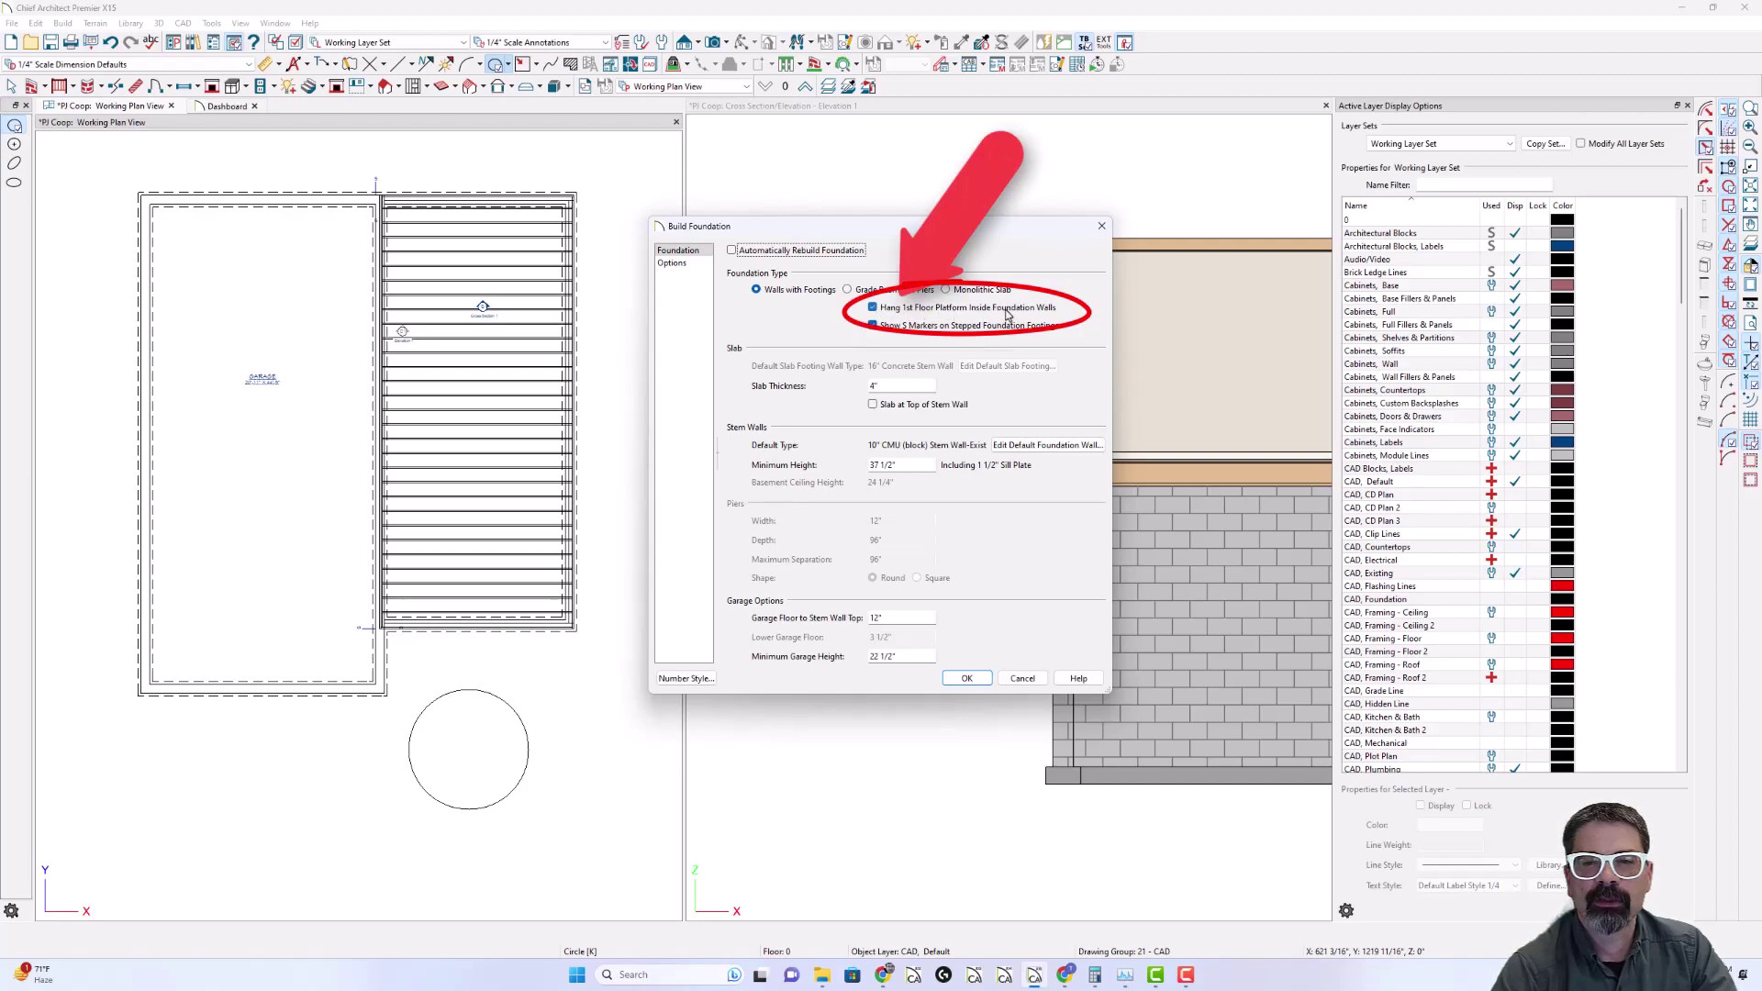
Rebuild the foundation, accepting the warning and deriving it from the 1st floor plan
{"action": "left_click", "coordinate": [967, 679]}
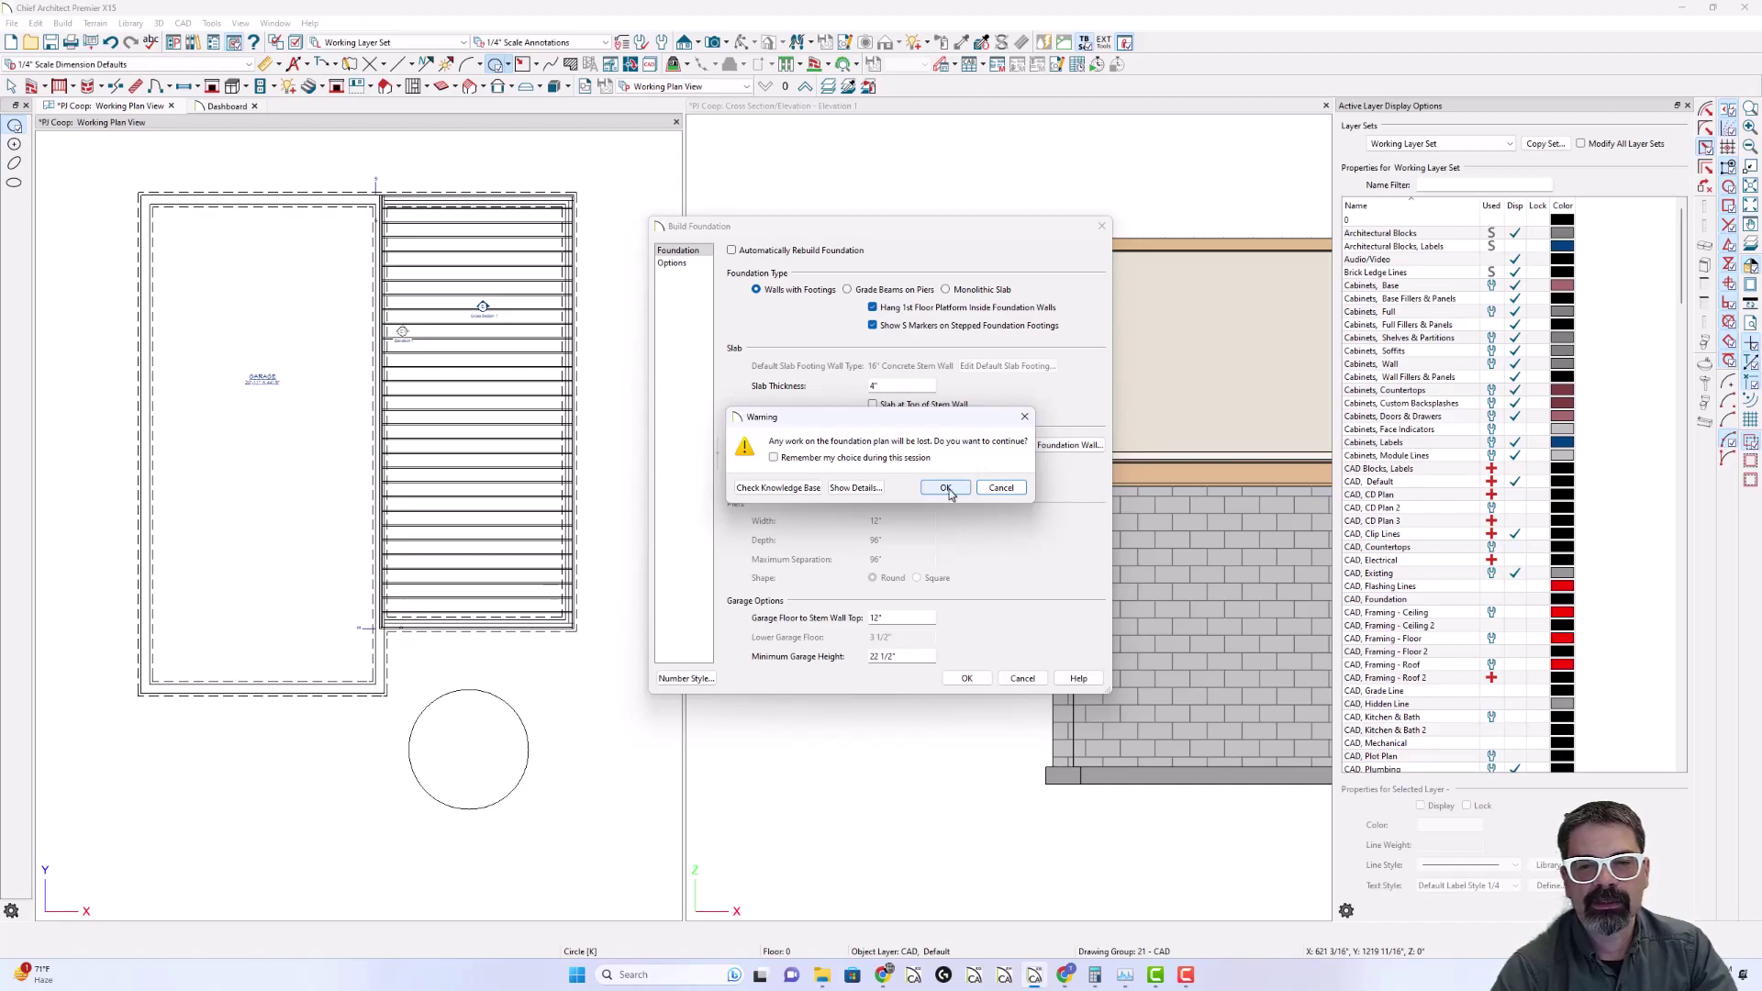
{"action": "left_click", "coordinate": [949, 490]}
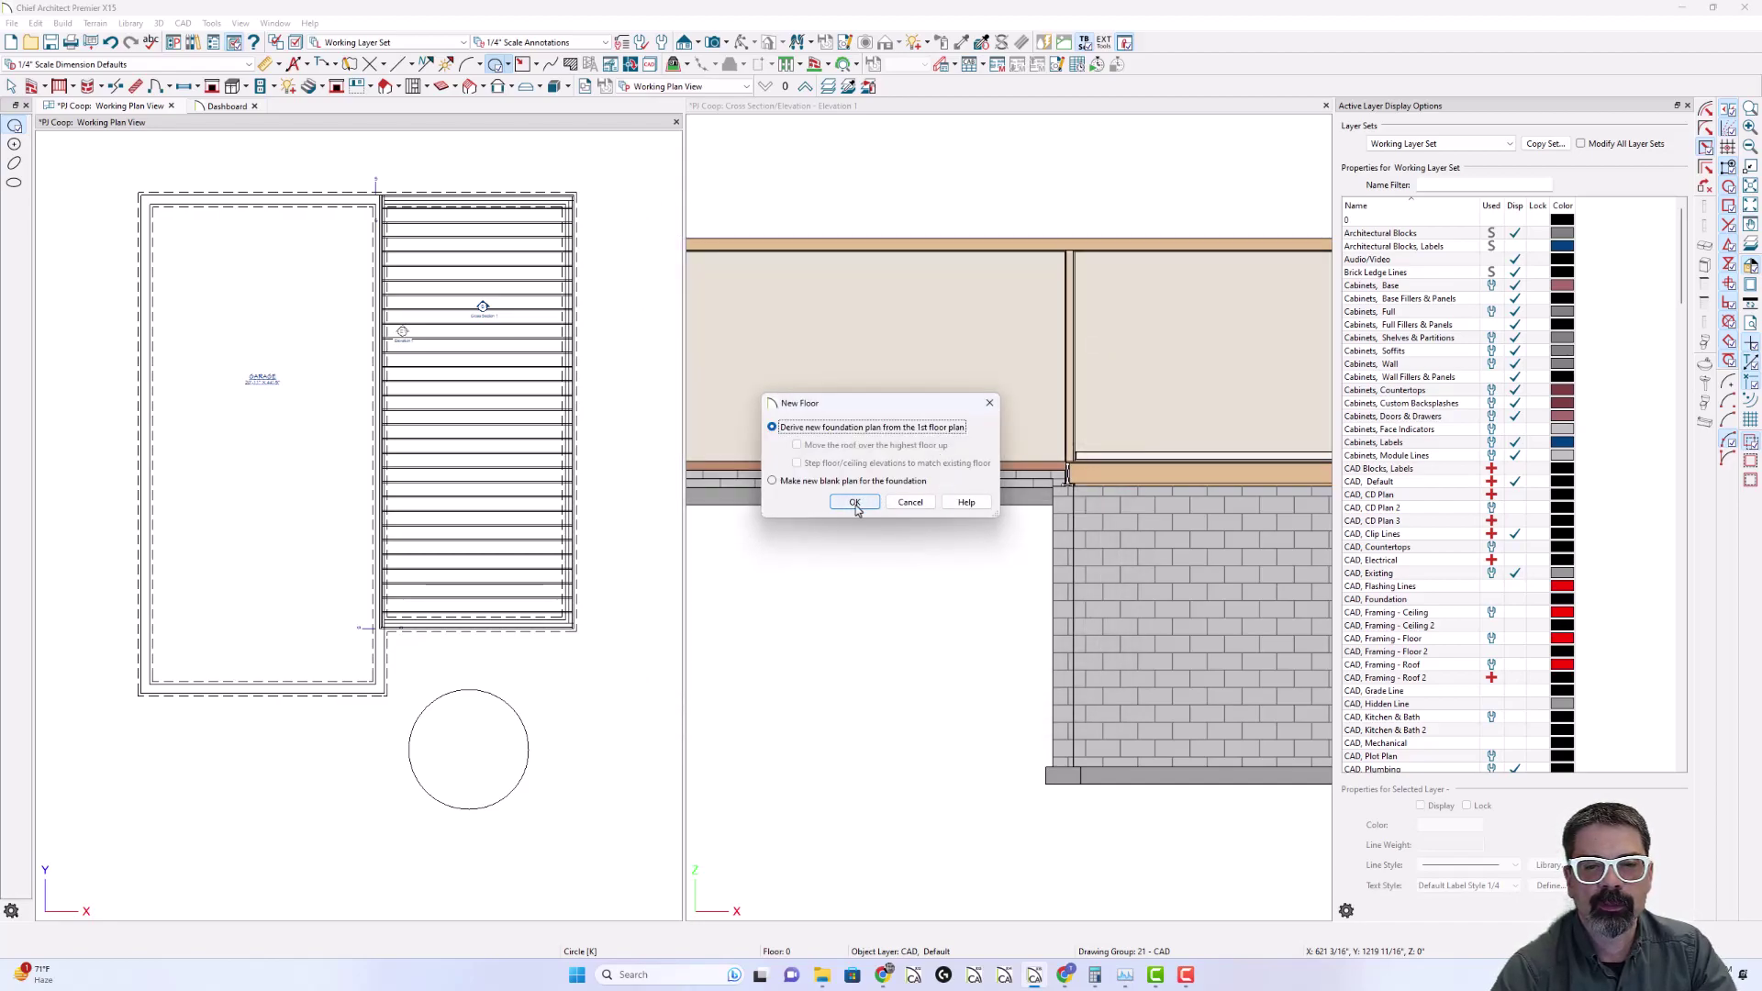
{"action": "left_click", "coordinate": [854, 503]}
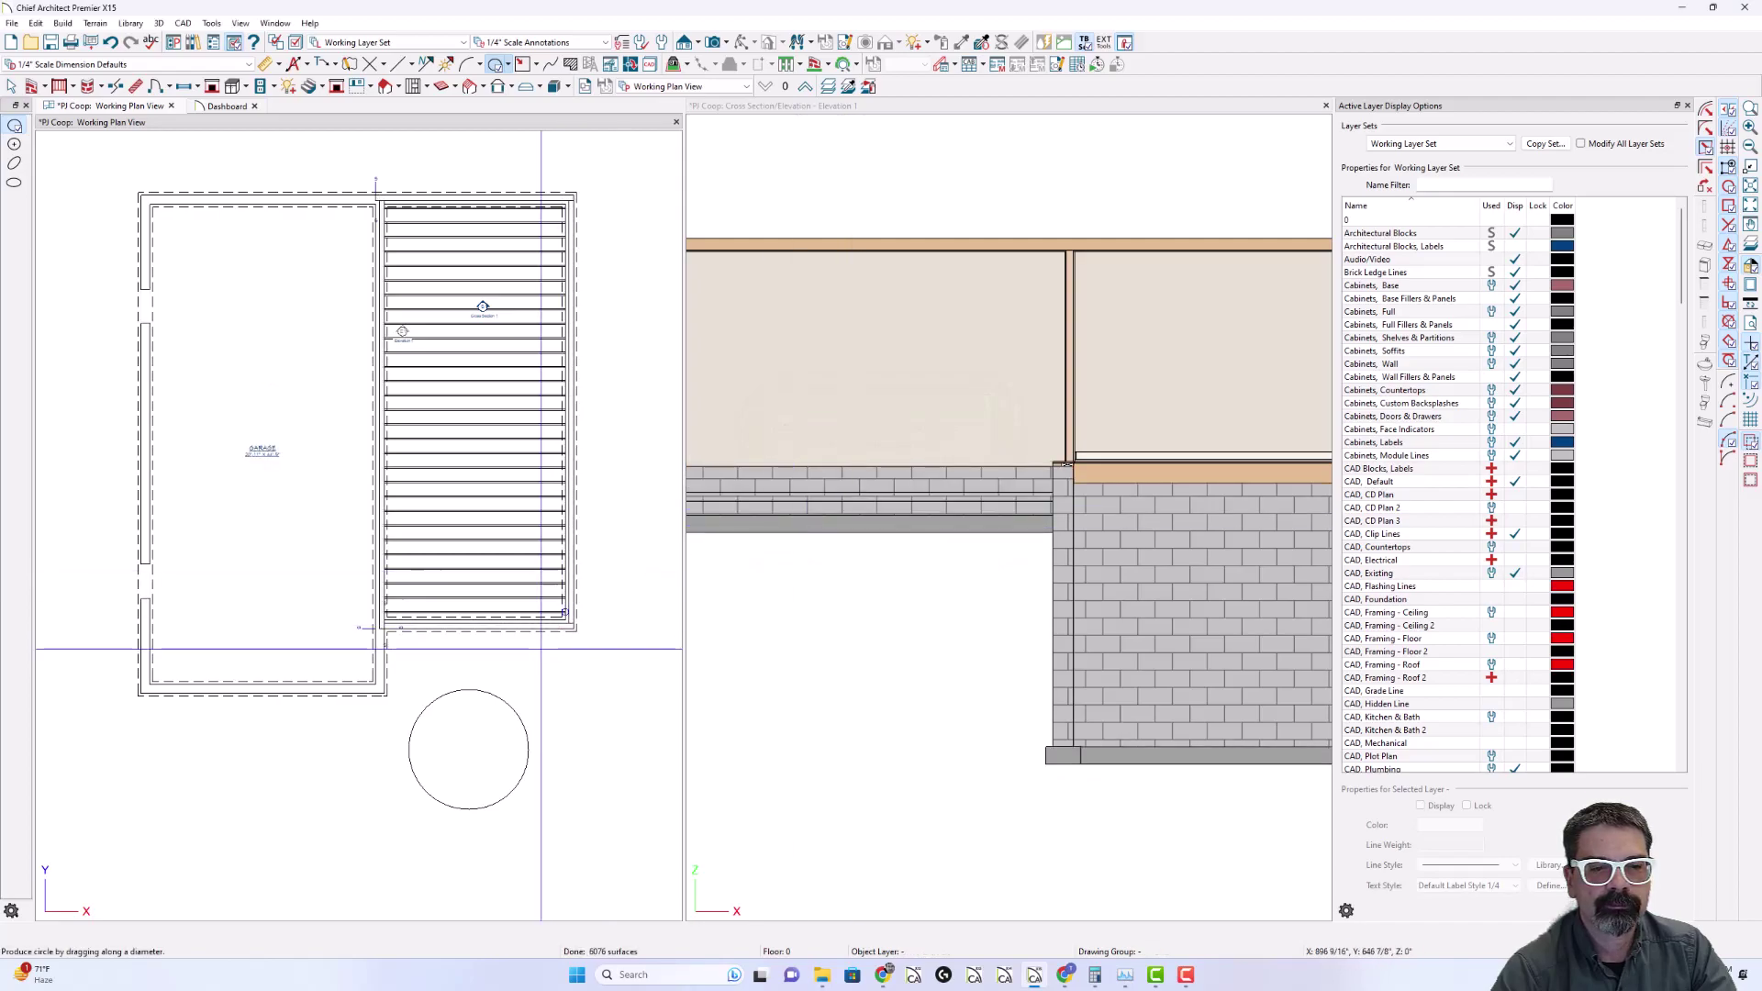
Select and deselect the circle, then undo the foundation rebuild to compare
{"action": "left_click", "coordinate": [507, 708]}
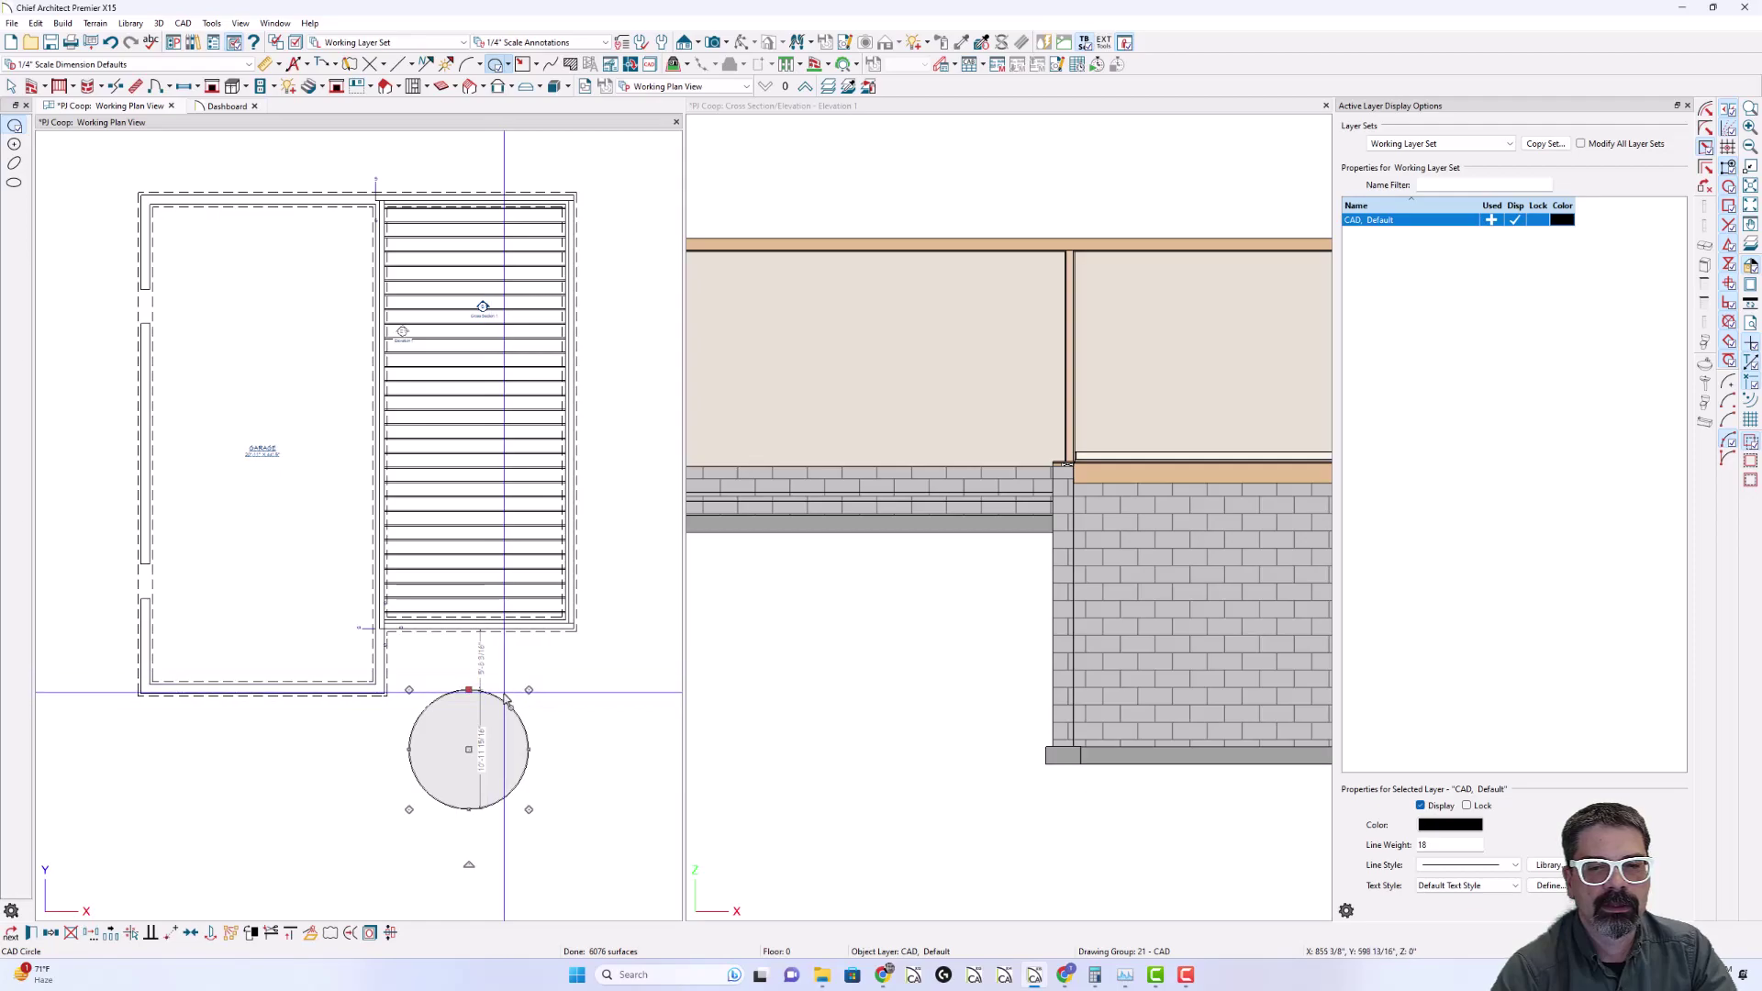
{"action": "key", "text": "Escape"}
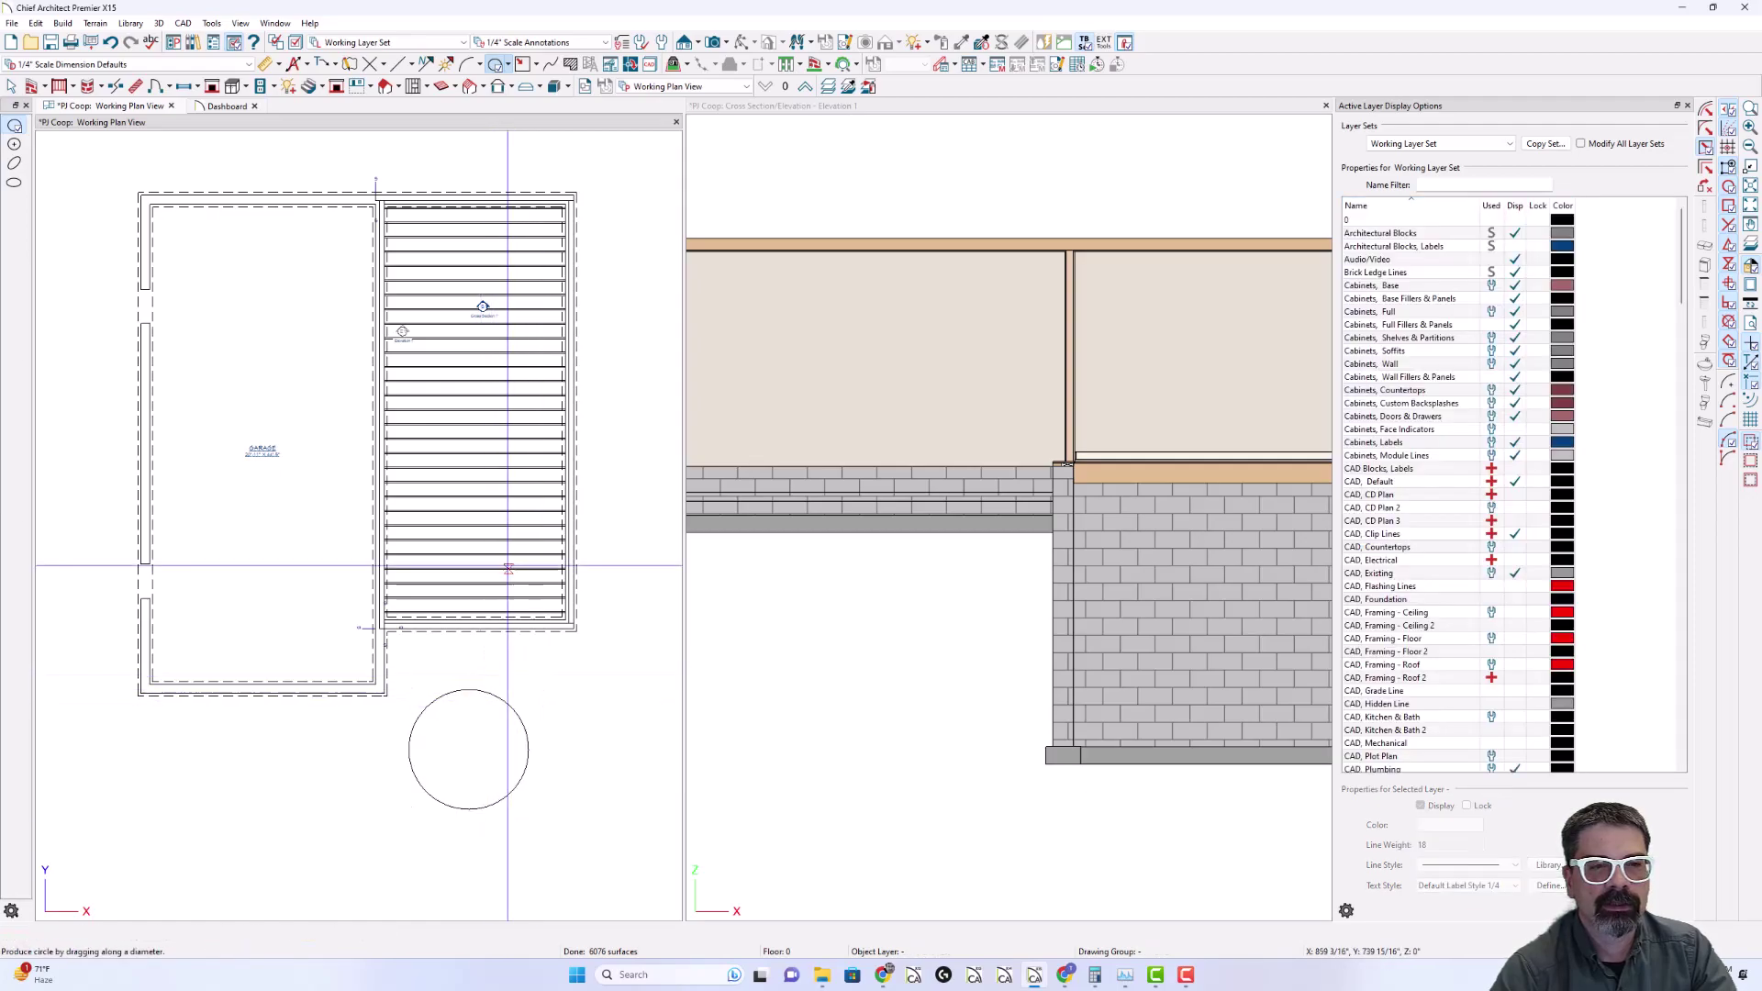
{"action": "left_click", "coordinate": [111, 47]}
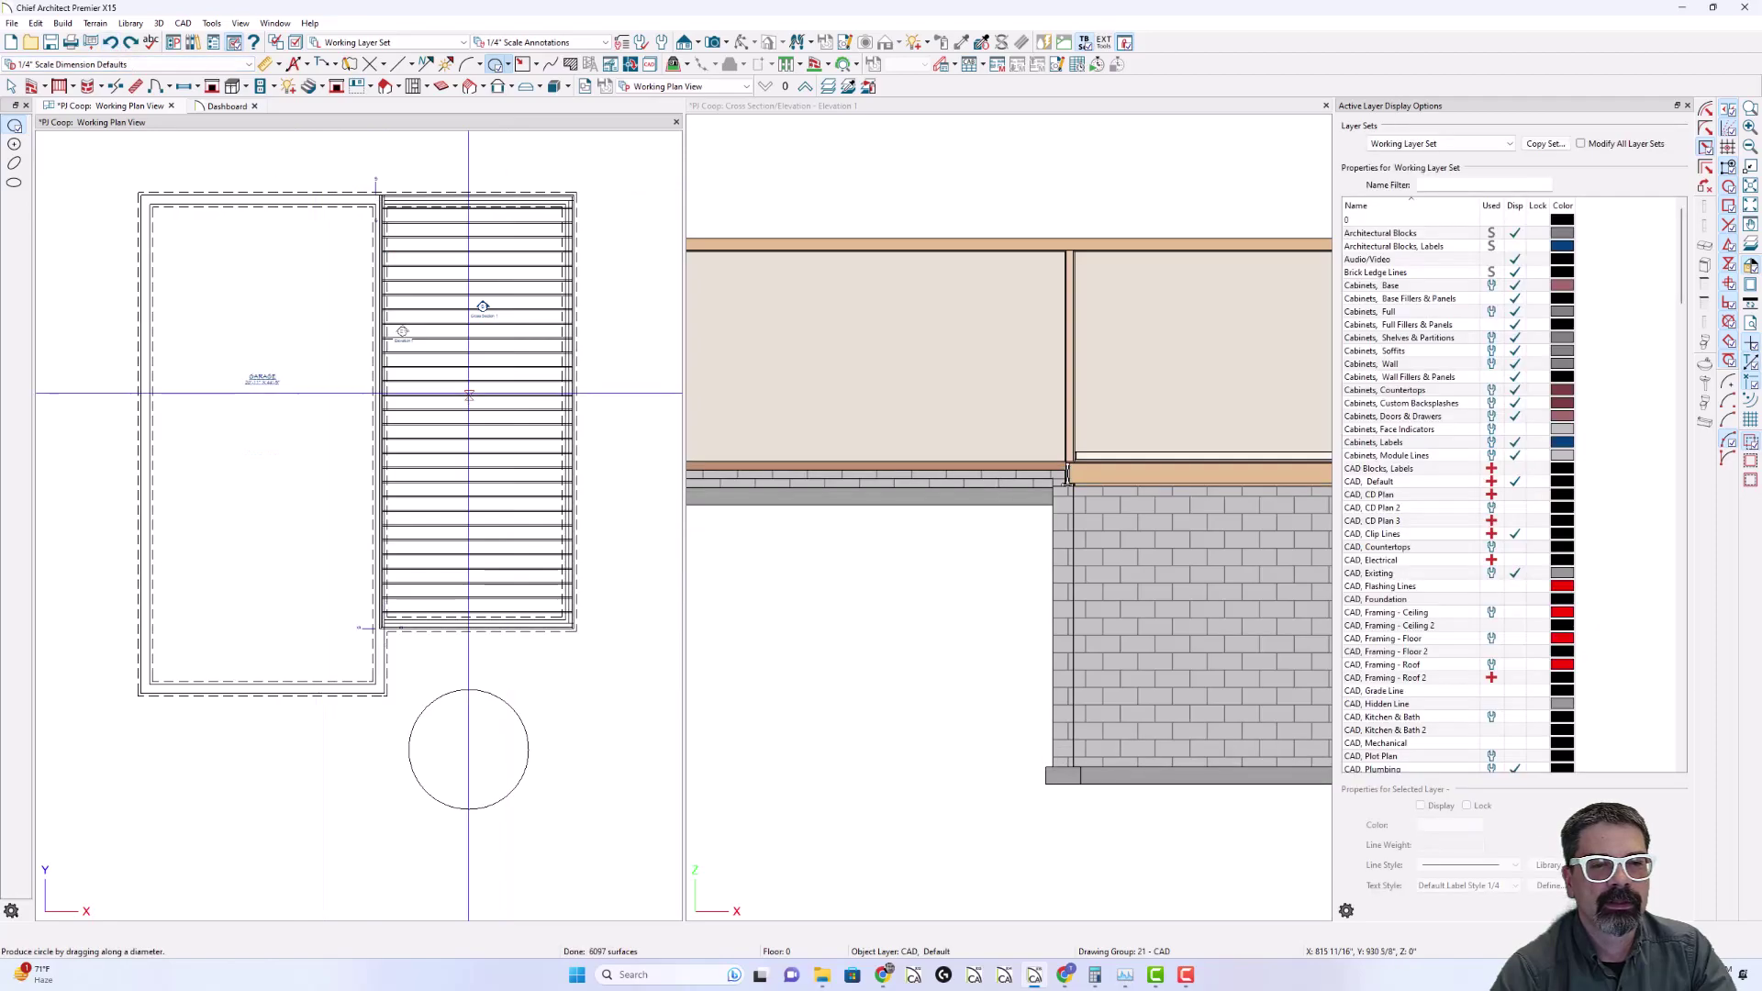
Draw a wall across the garage, then rebuild the foundation with the hung floor platform
{"action": "left_click", "coordinate": [31, 86]}
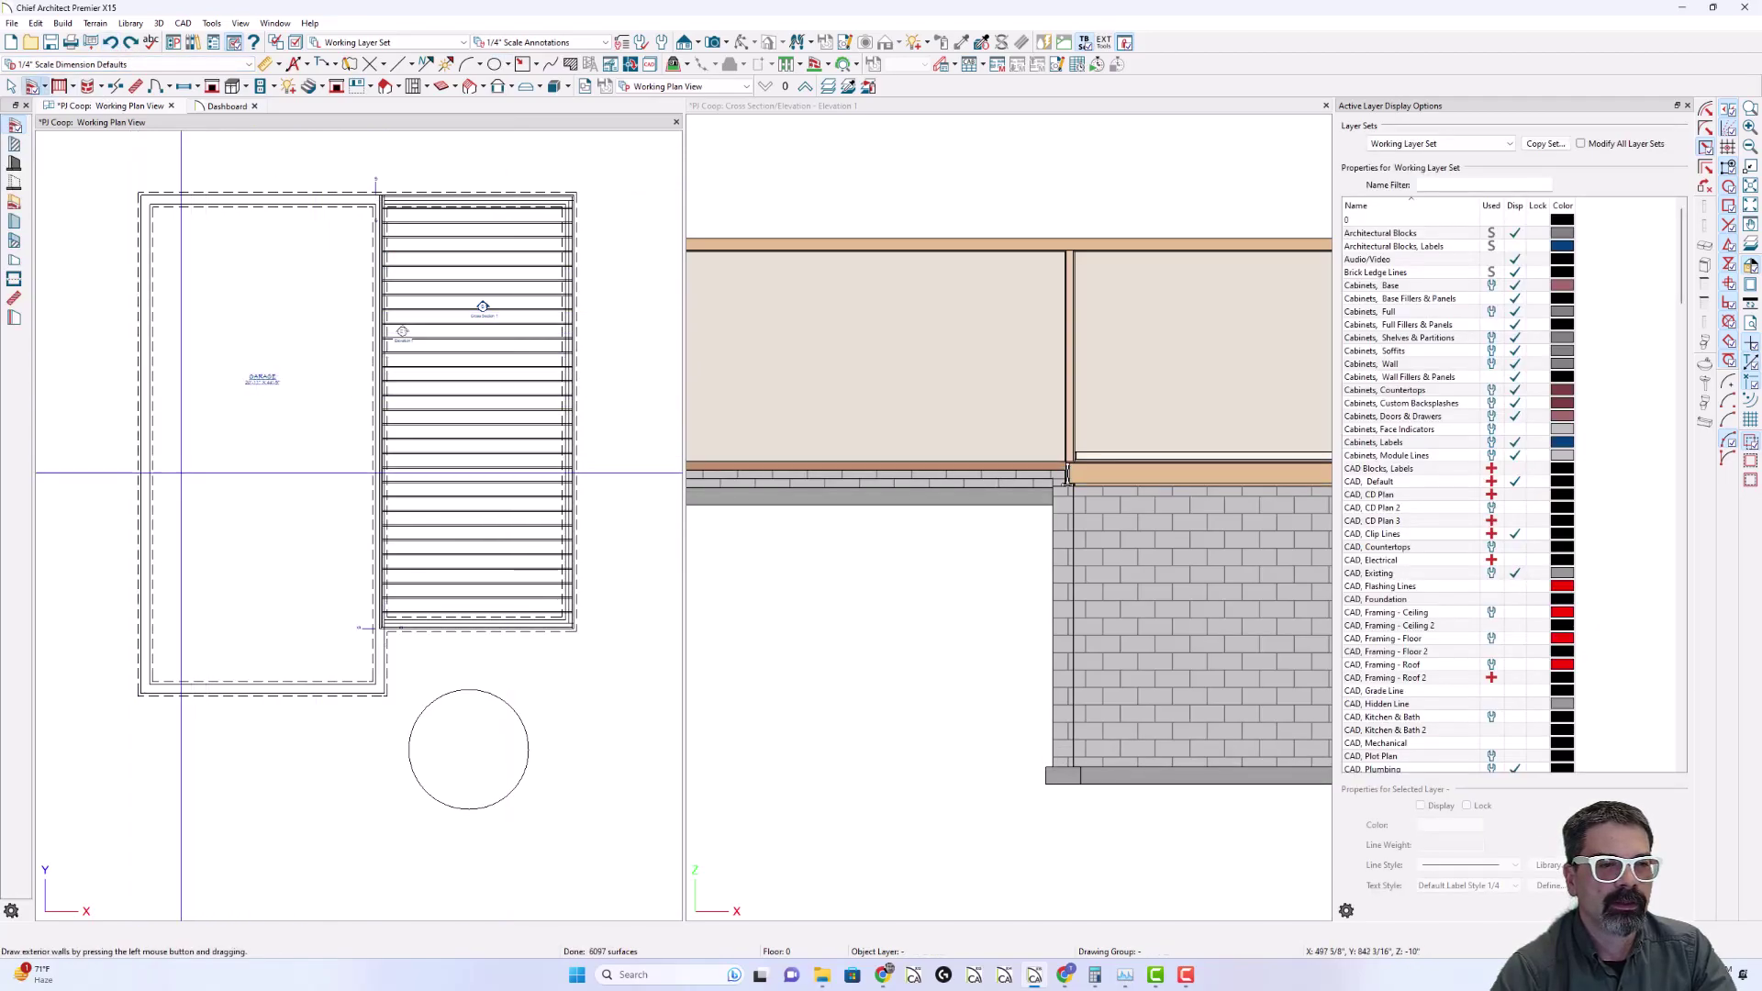
{"action": "left_click_drag", "start_coordinate": [152, 478], "coordinate": [322, 478]}
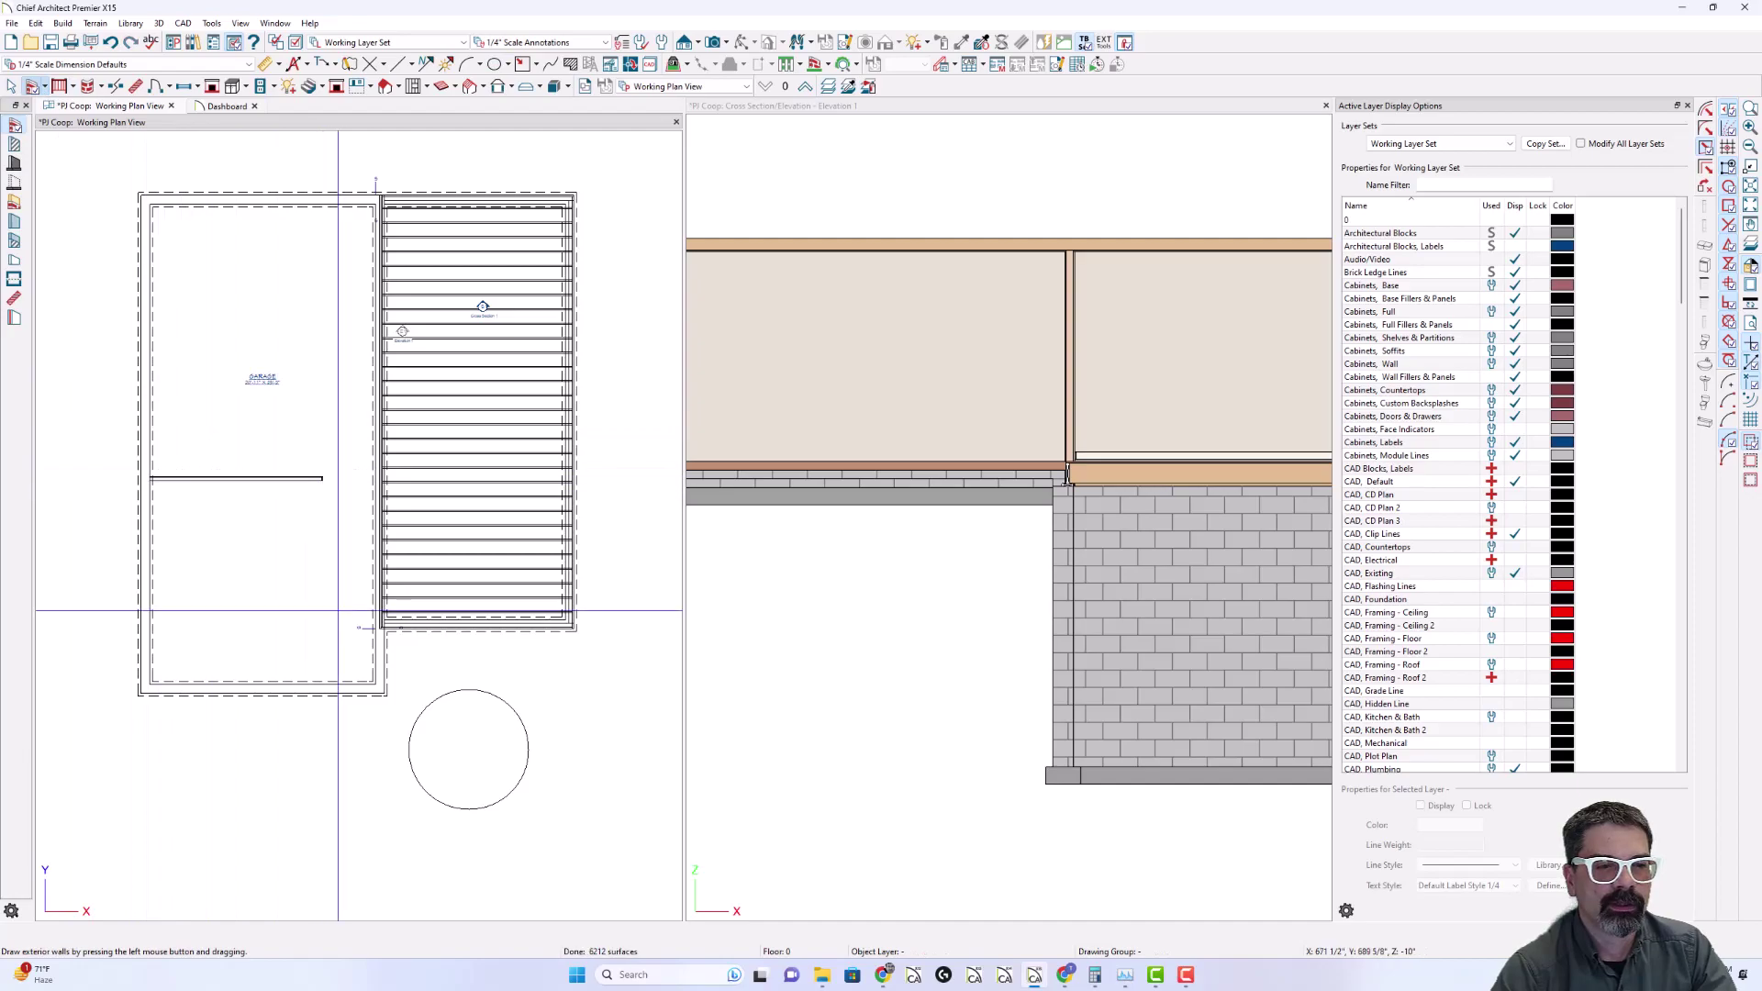
{"action": "left_click", "coordinate": [361, 89]}
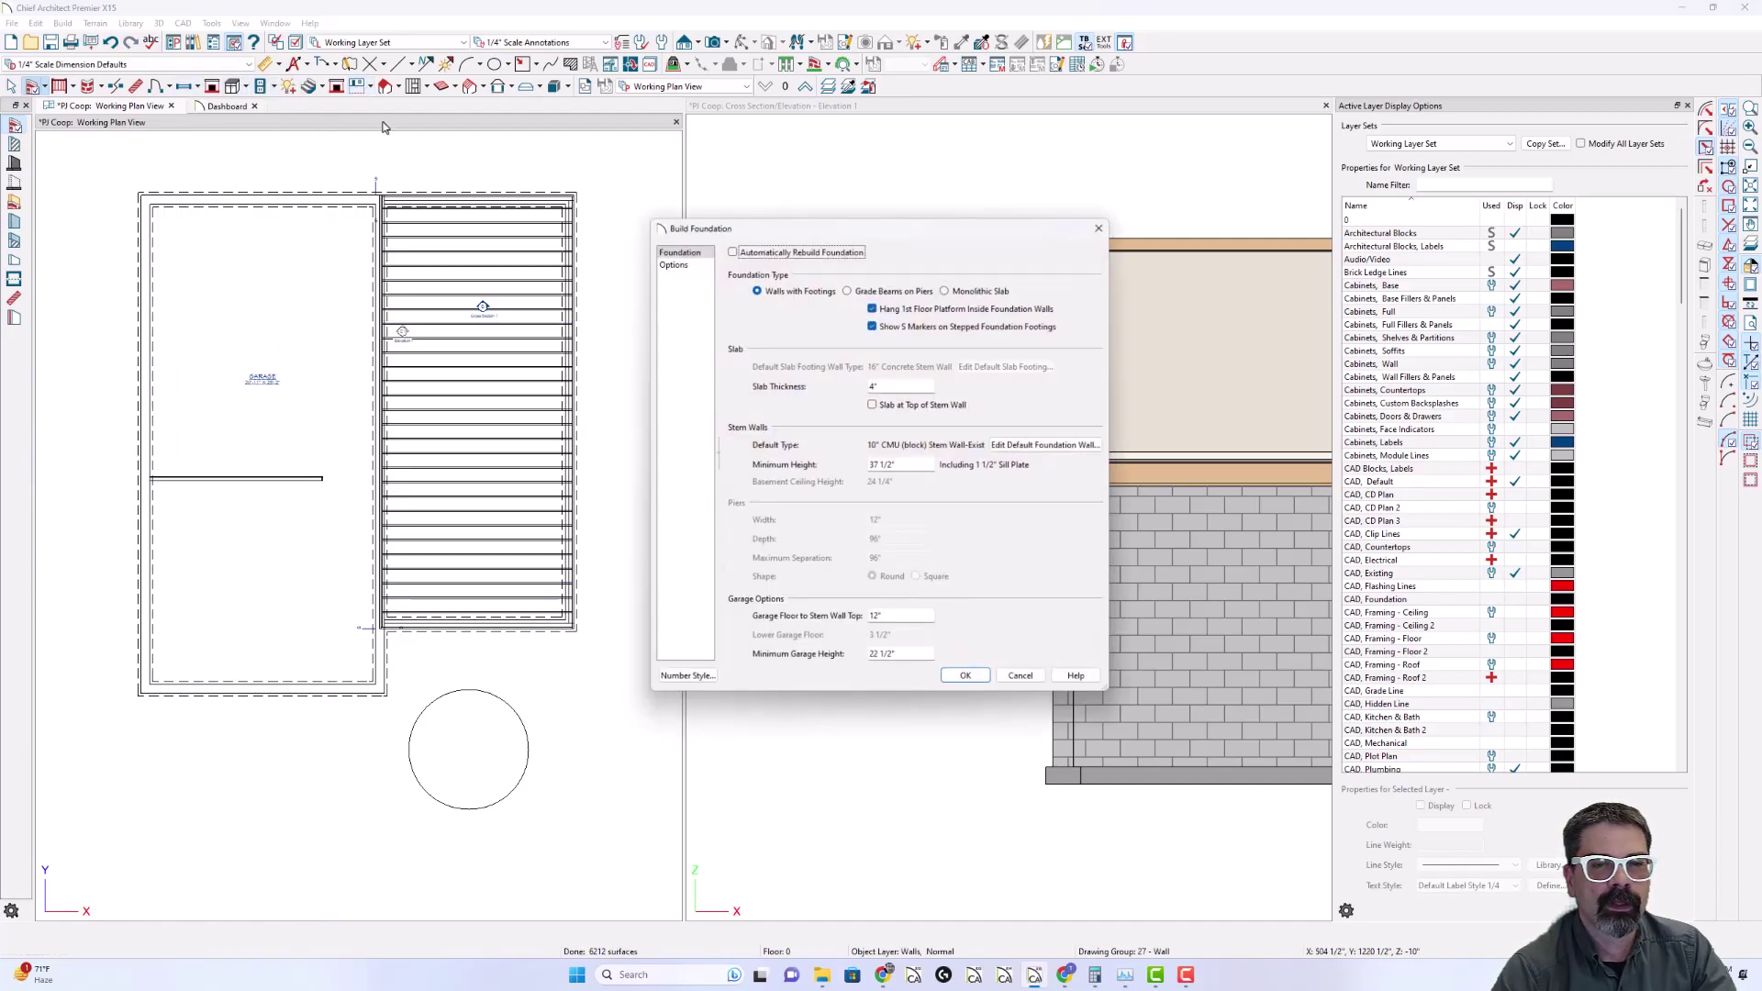
{"action": "left_click", "coordinate": [959, 684]}
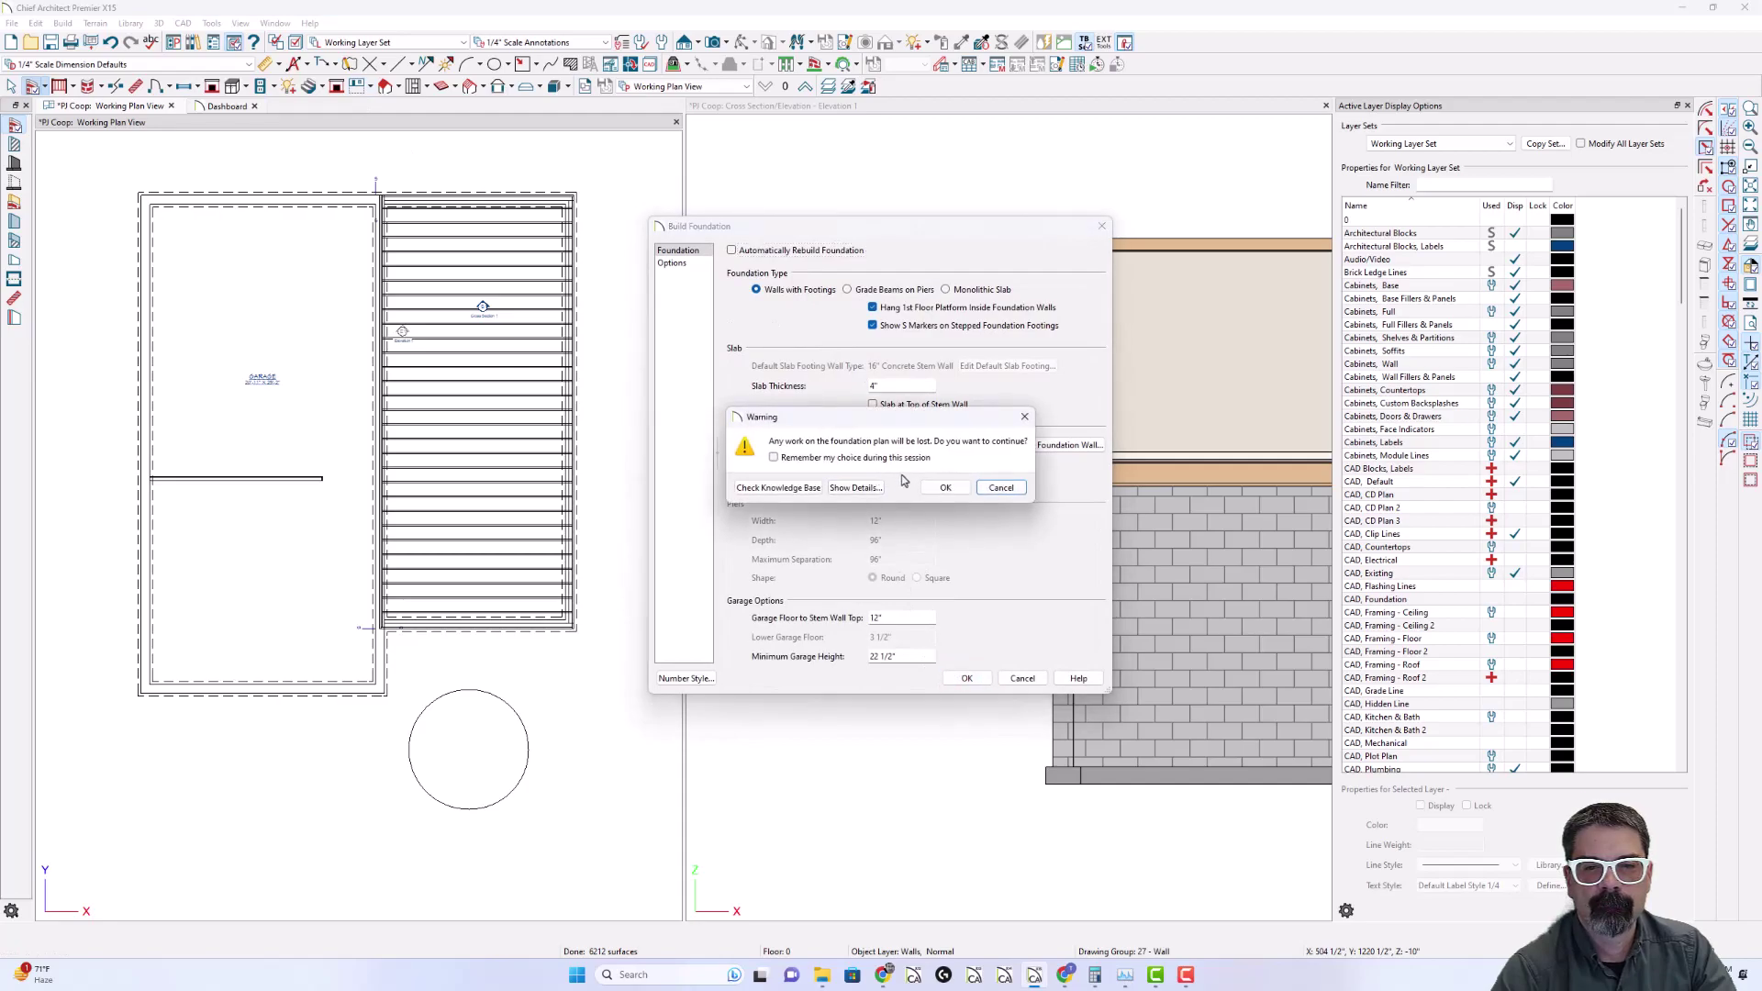
{"action": "left_click", "coordinate": [946, 487]}
{"action": "left_click", "coordinate": [858, 505]}
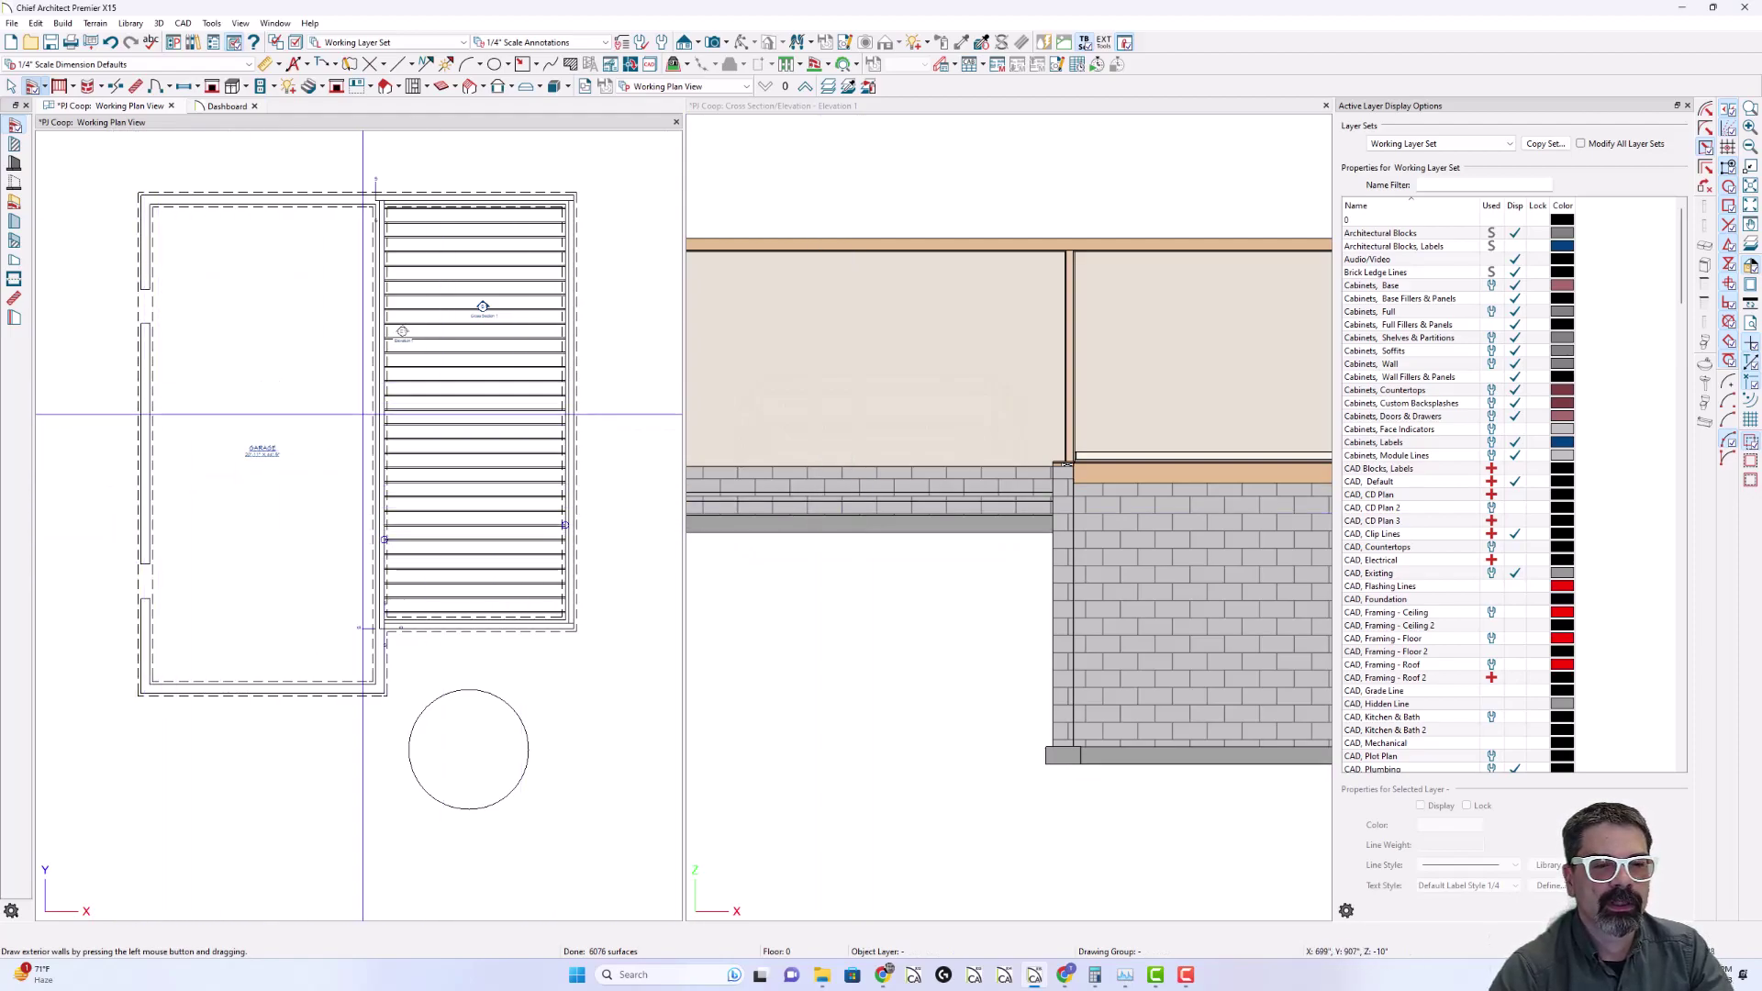
{"action": "scroll", "coordinate": [245, 496], "scroll_direction": "down", "scroll_amount": 2}
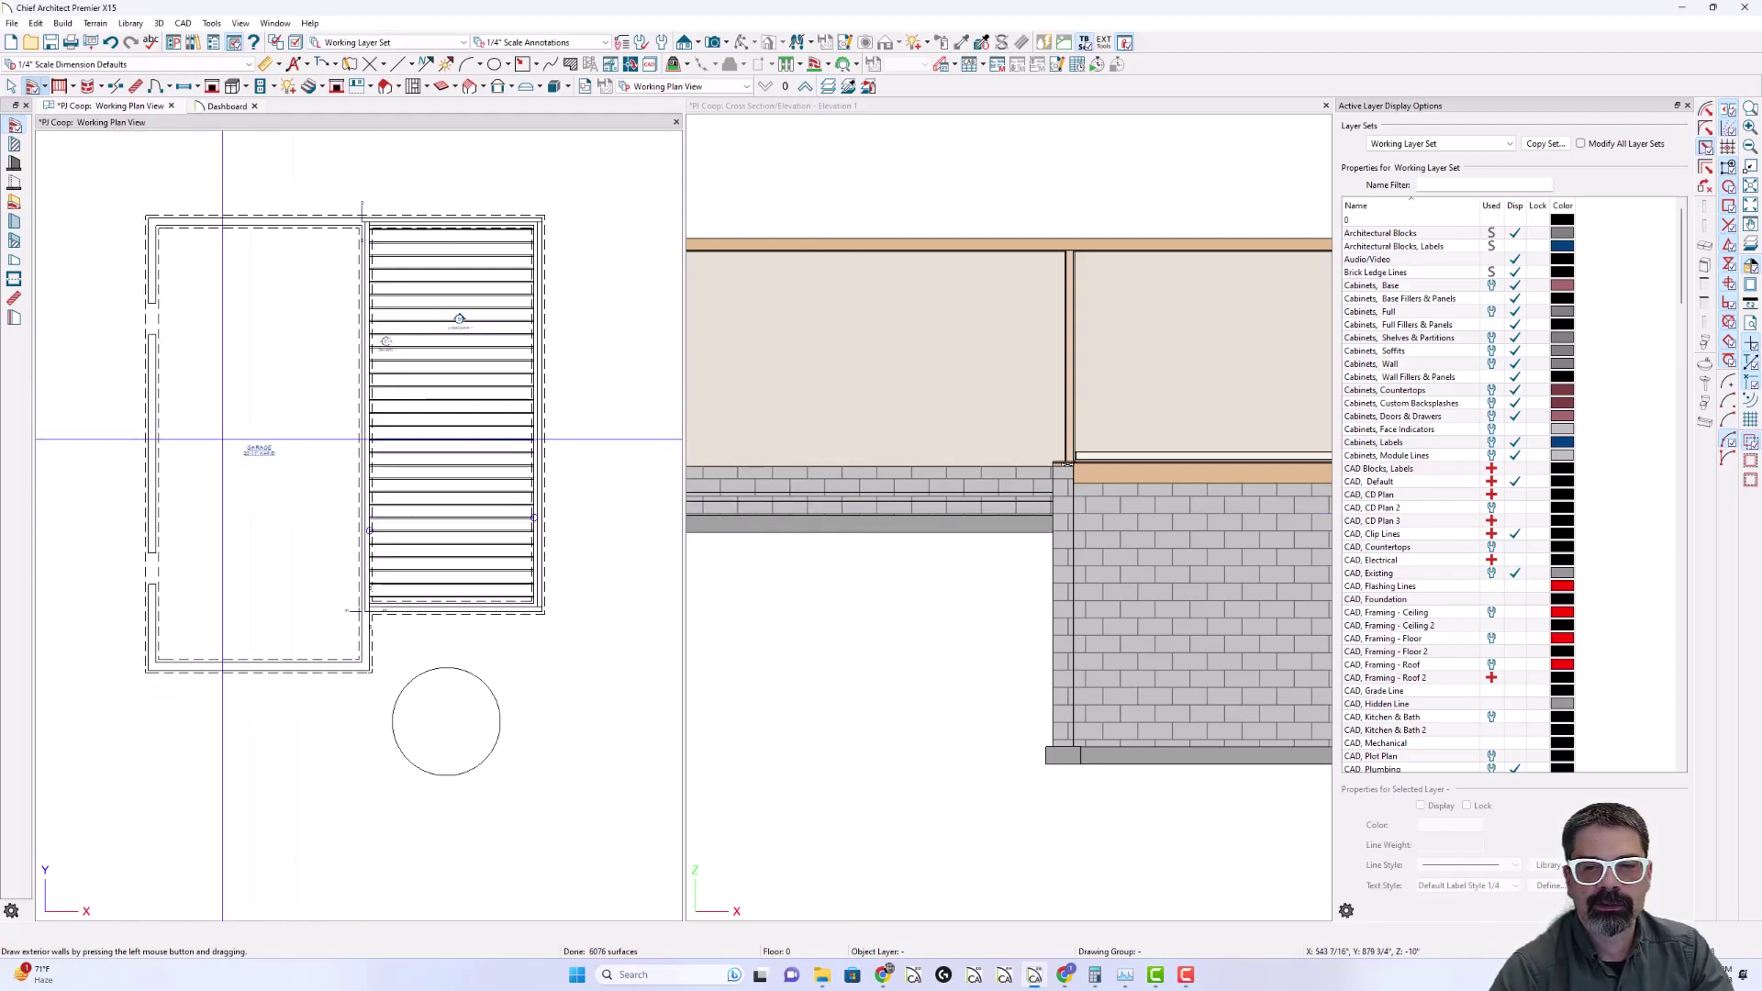
{"action": "scroll", "coordinate": [1284, 486], "scroll_direction": "down", "scroll_amount": 2}
{"action": "scroll", "coordinate": [1284, 486], "scroll_direction": "down", "scroll_amount": 1}
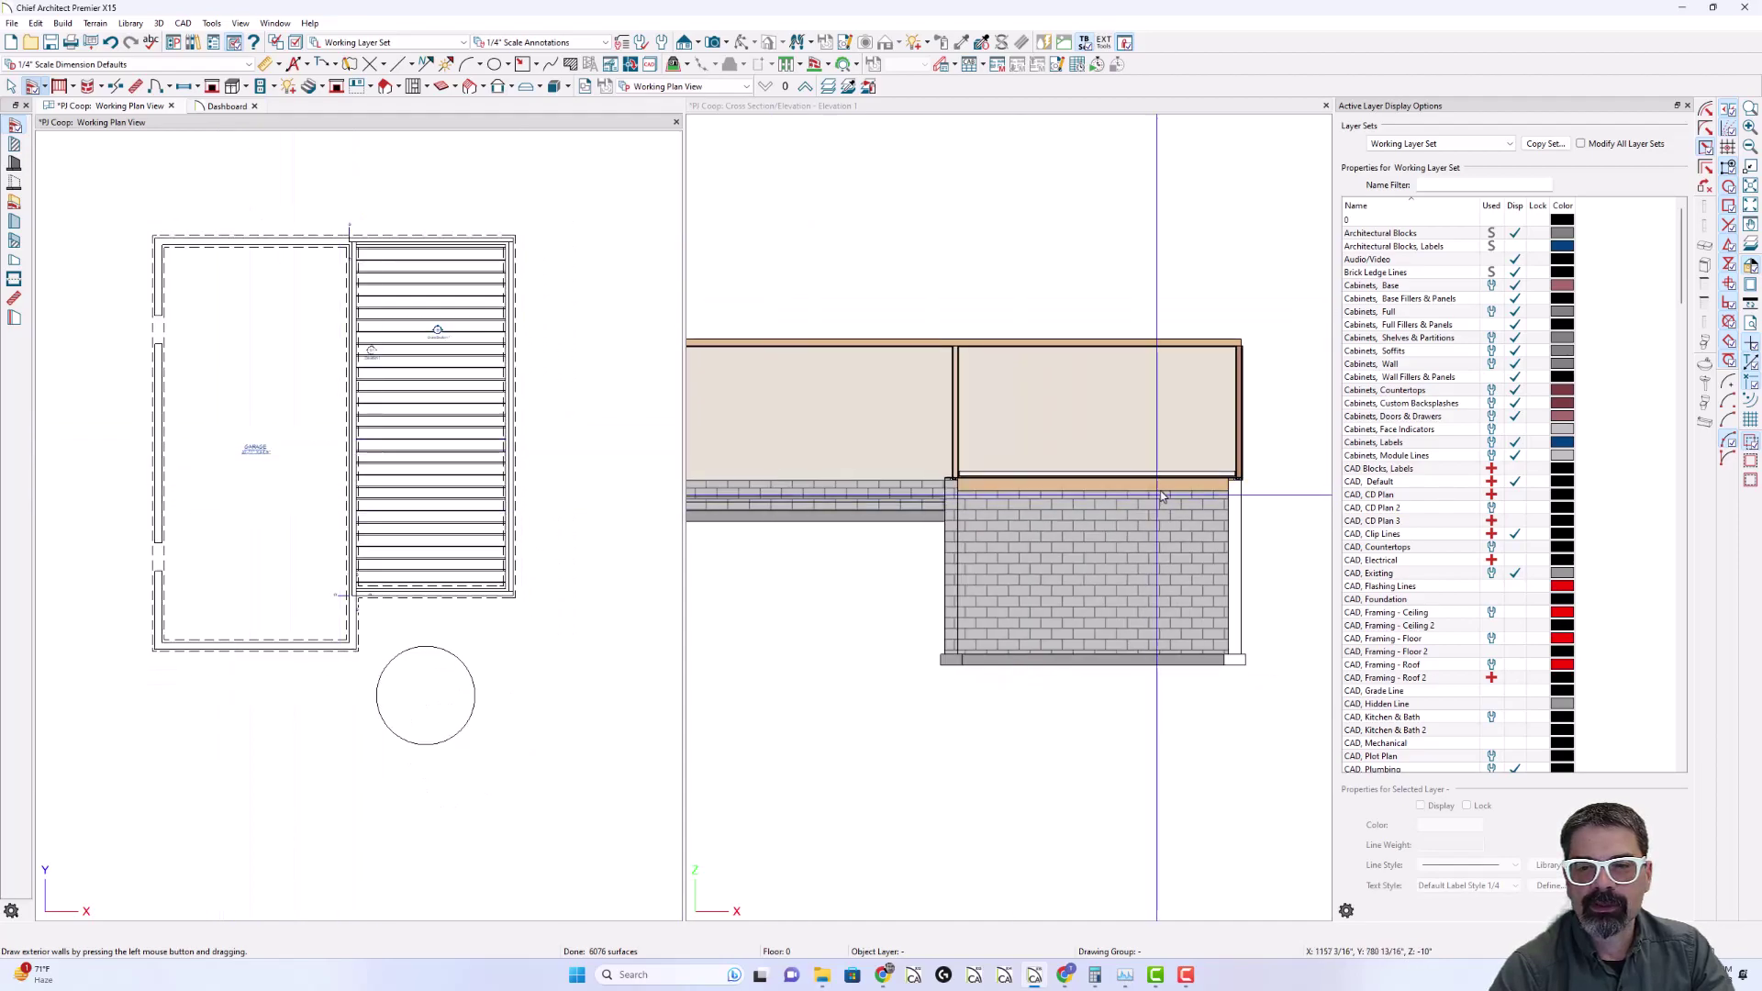
{"action": "scroll", "coordinate": [1291, 487], "scroll_direction": "up", "scroll_amount": 3}
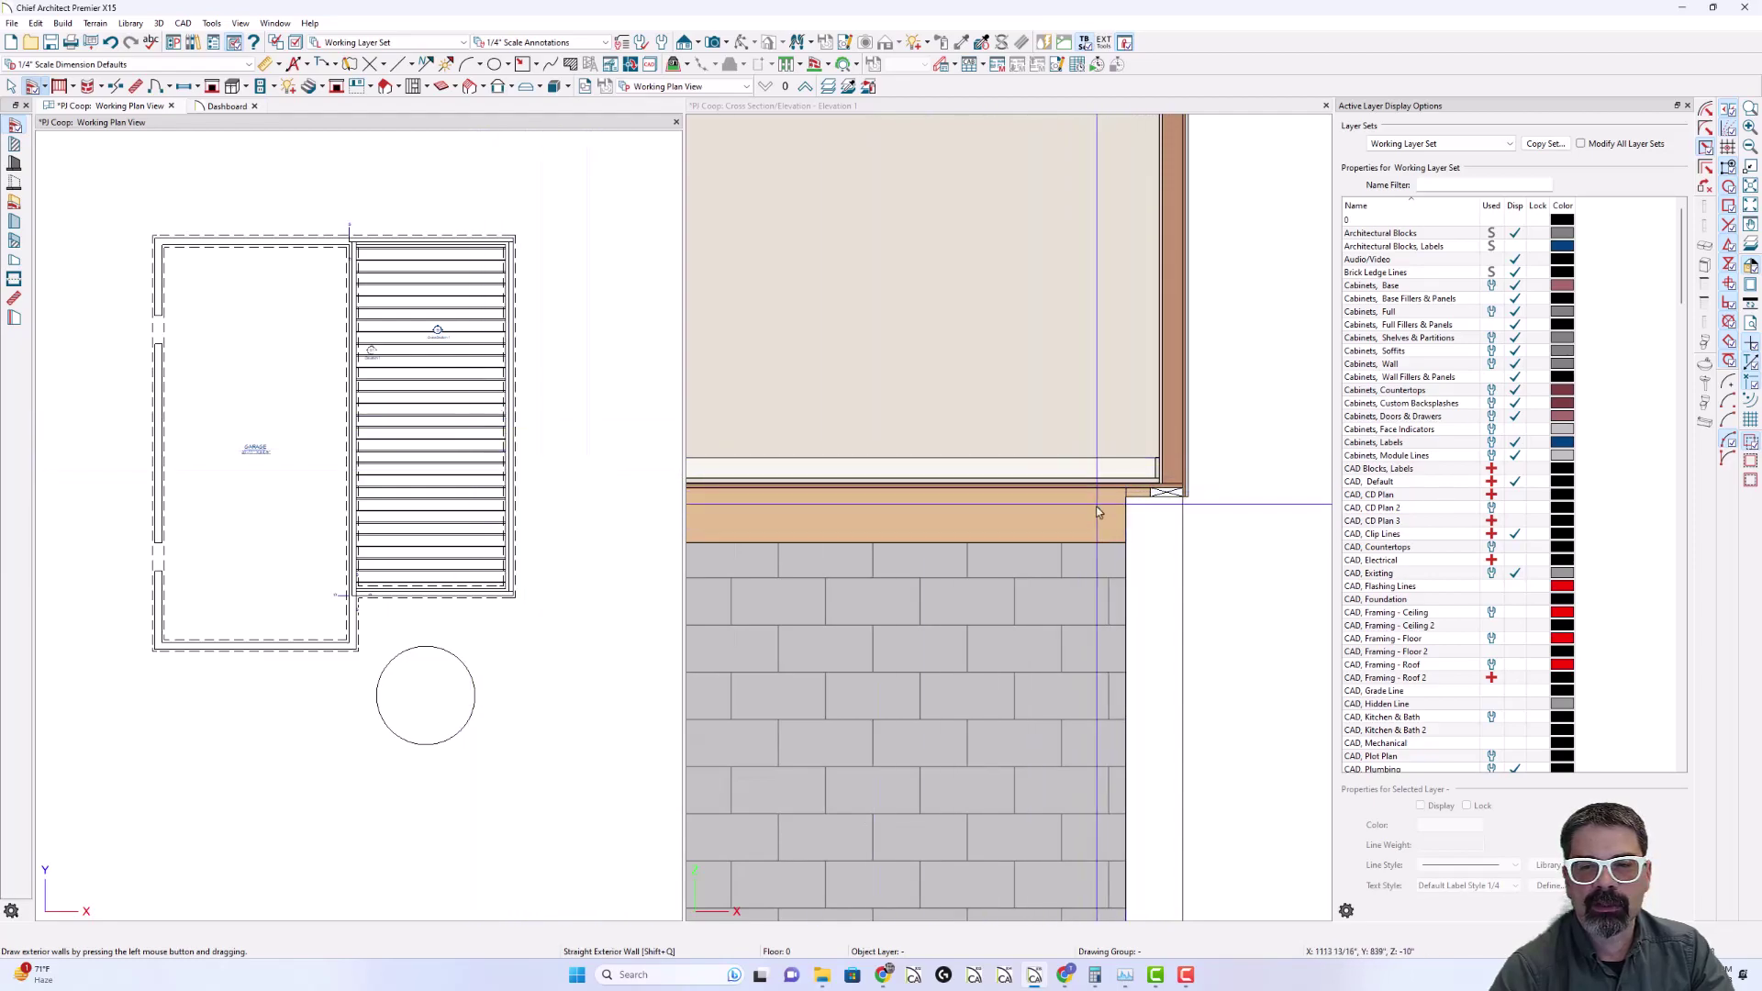
{"action": "scroll", "coordinate": [1124, 508], "scroll_direction": "up", "scroll_amount": 1}
{"action": "scroll", "coordinate": [1124, 508], "scroll_direction": "up", "scroll_amount": 1}
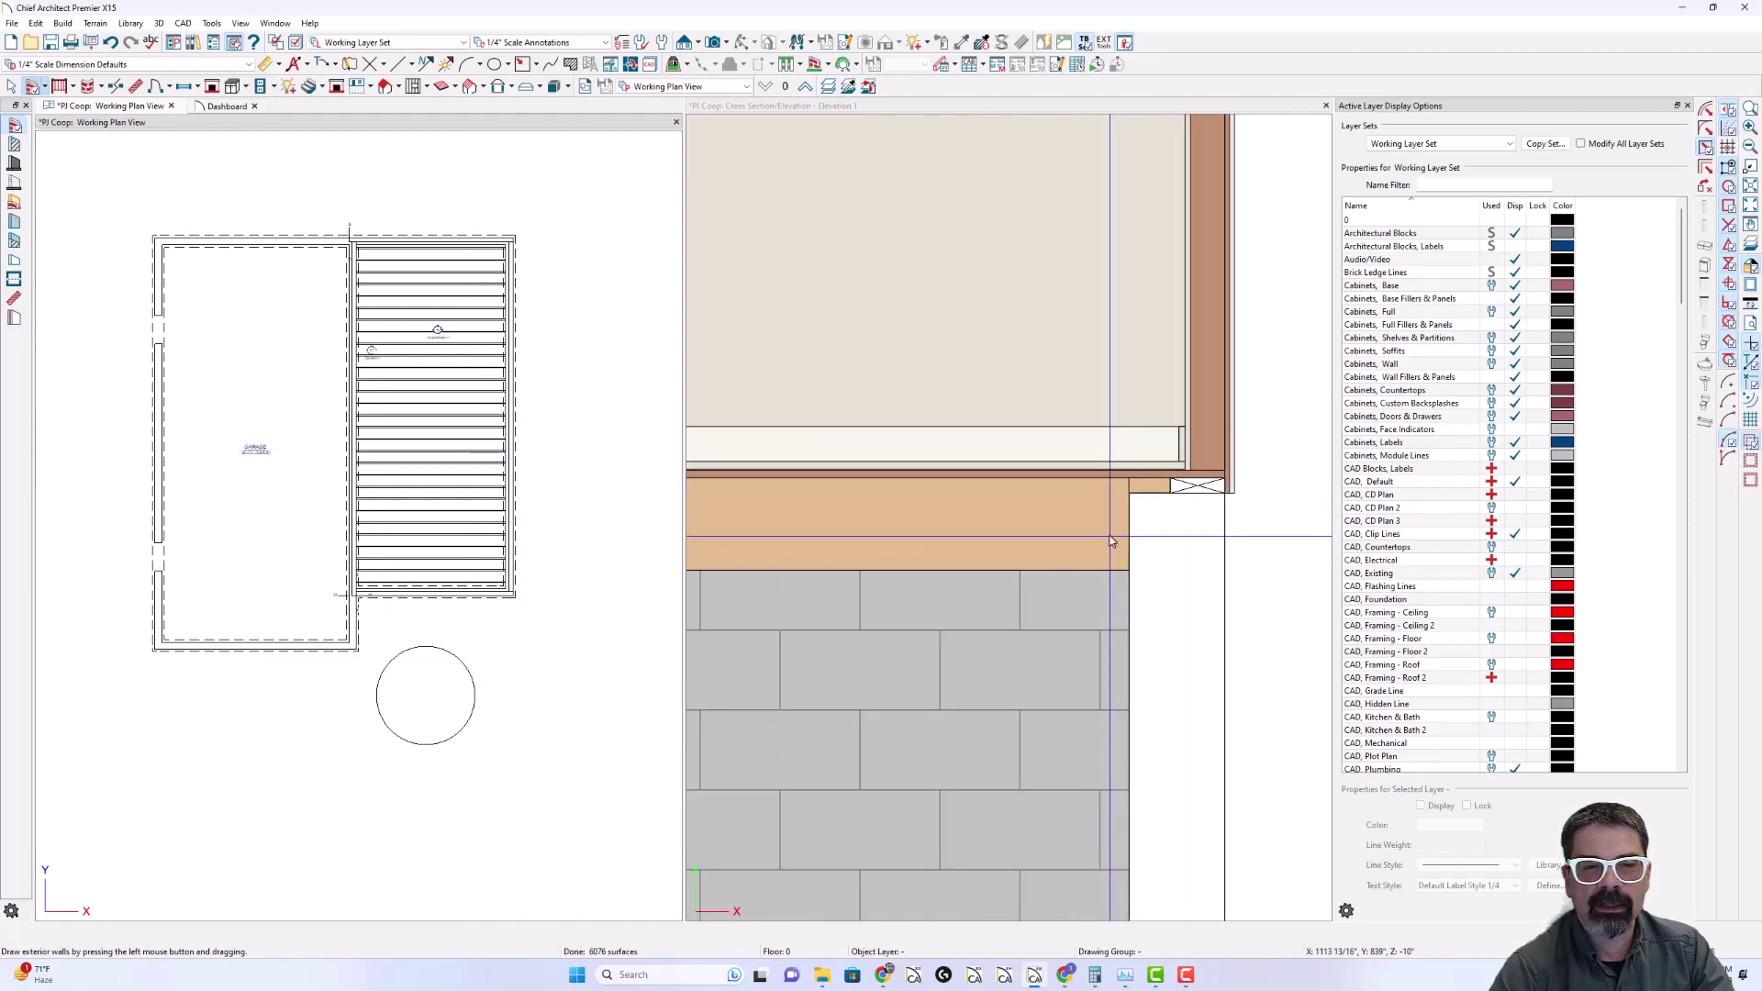
{"action": "scroll", "coordinate": [1108, 527], "scroll_direction": "down", "scroll_amount": 1}
{"action": "scroll", "coordinate": [483, 408], "scroll_direction": "up", "scroll_amount": 1}
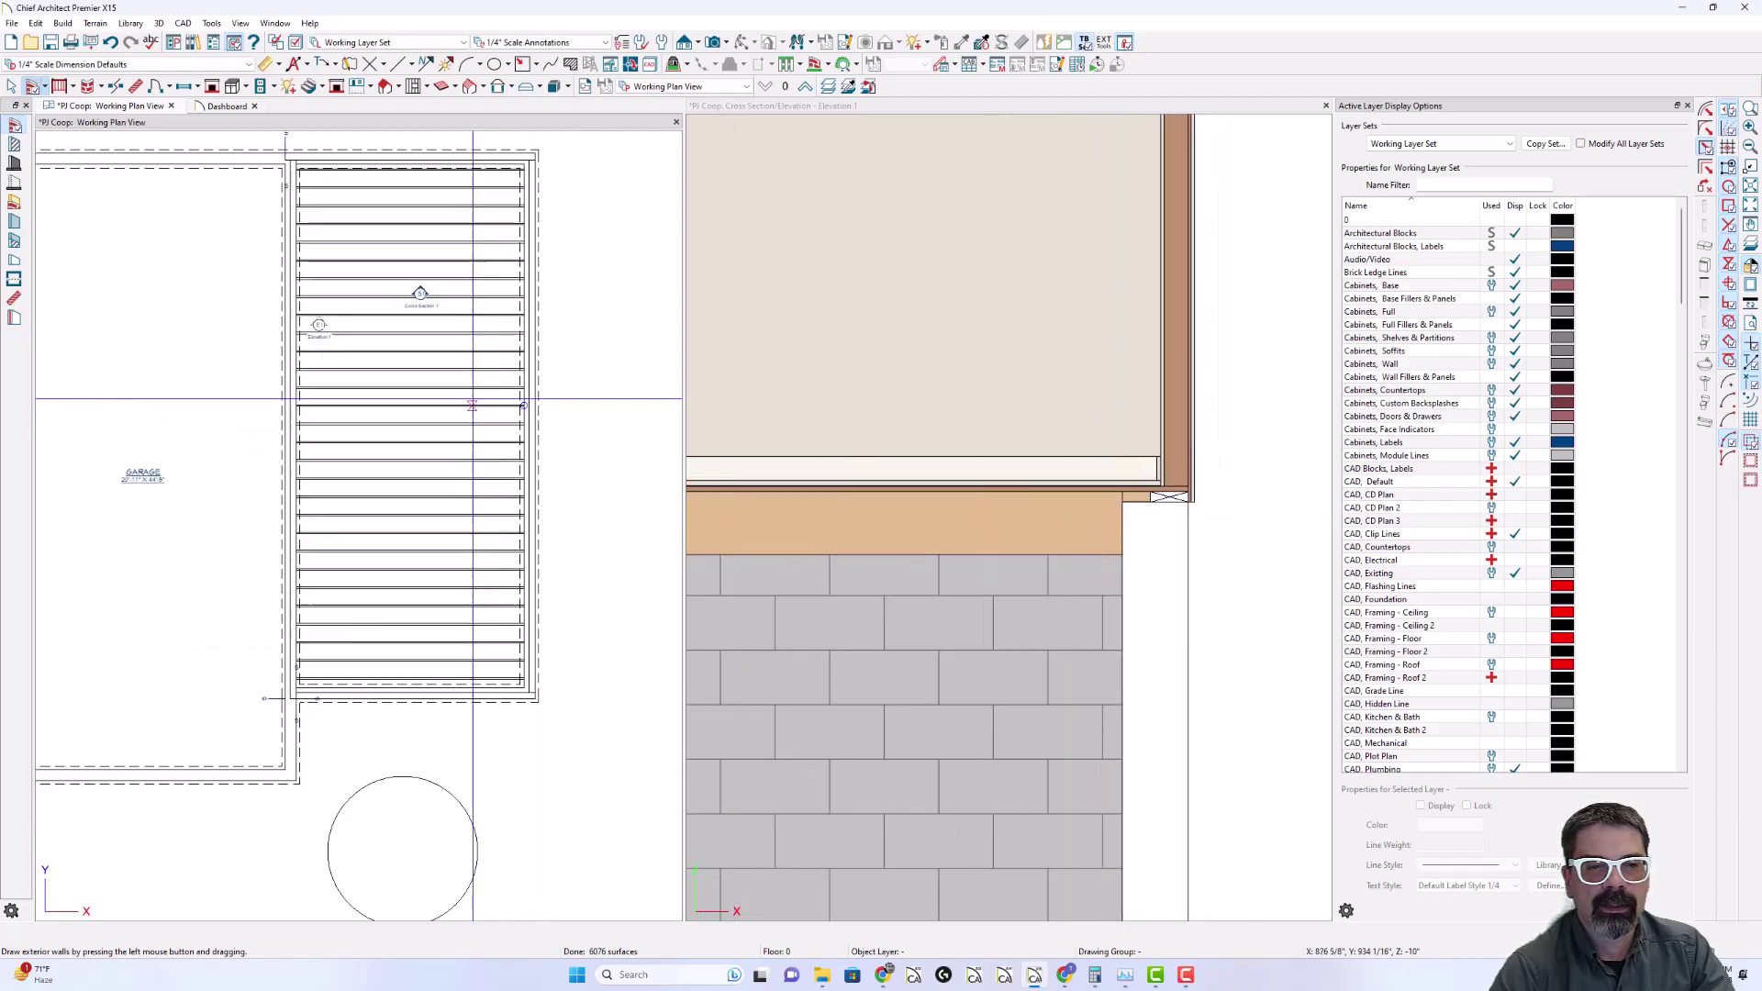
{"action": "scroll", "coordinate": [483, 409], "scroll_direction": "up", "scroll_amount": 1}
{"action": "scroll", "coordinate": [483, 408], "scroll_direction": "up", "scroll_amount": 2}
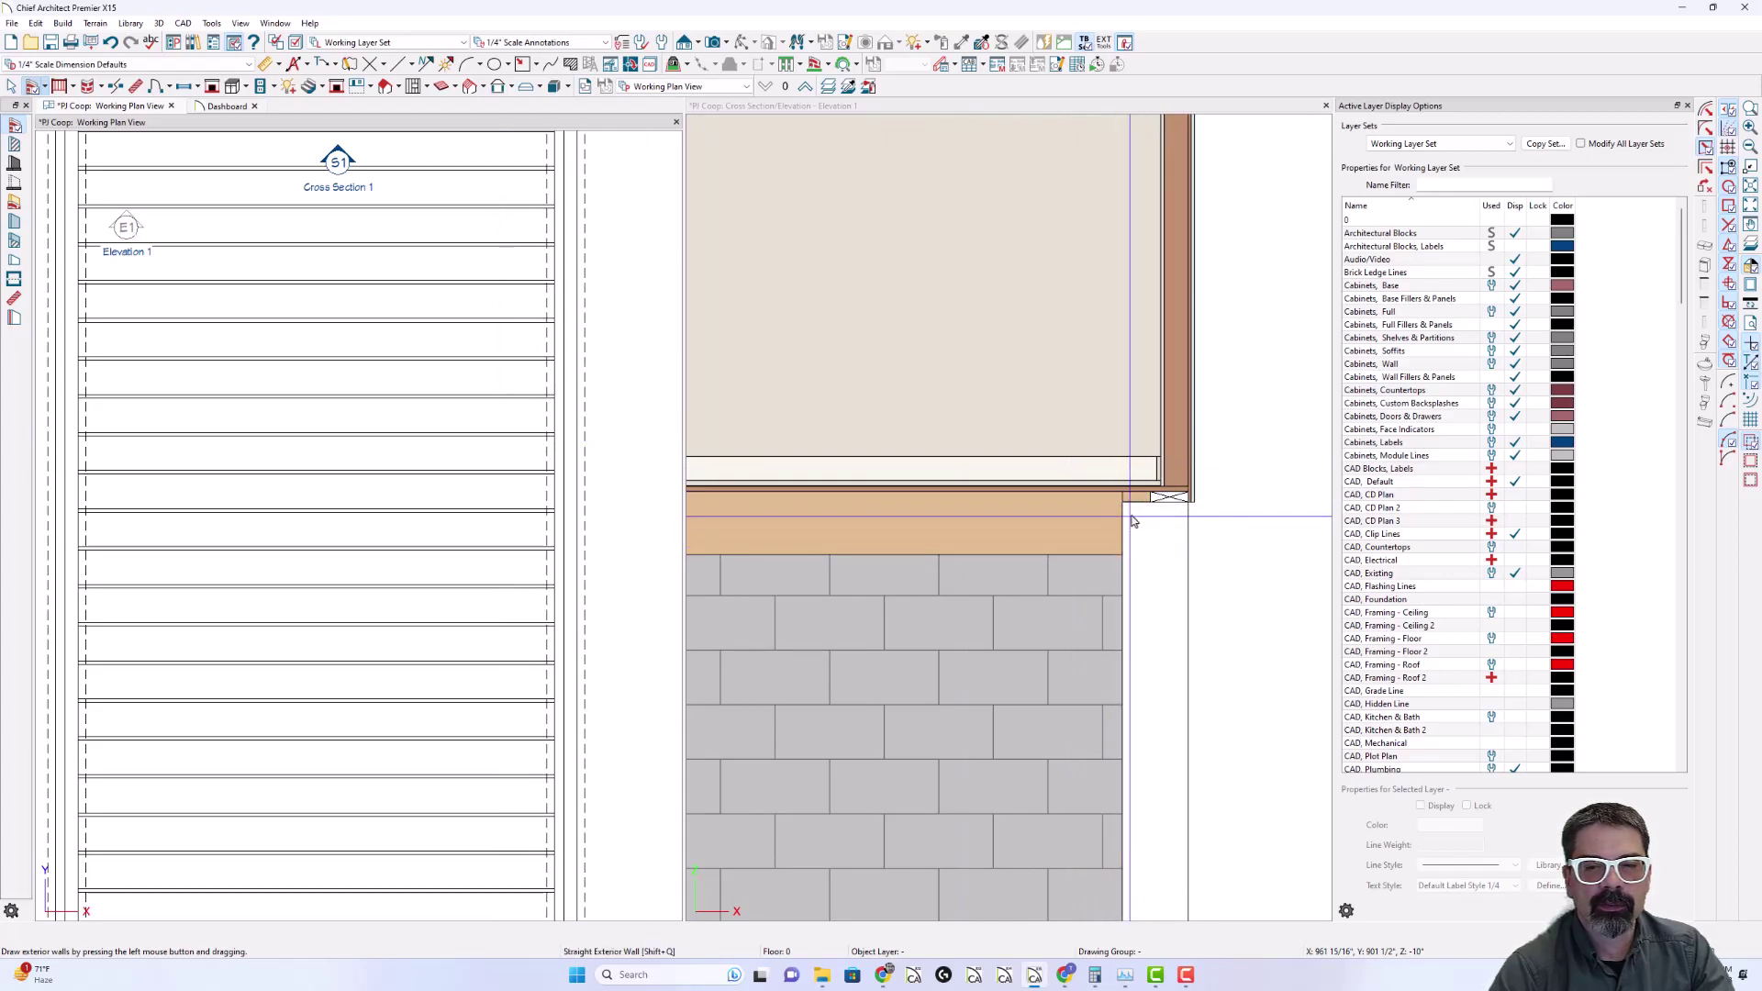
{"action": "scroll", "coordinate": [1165, 503], "scroll_direction": "up", "scroll_amount": 1}
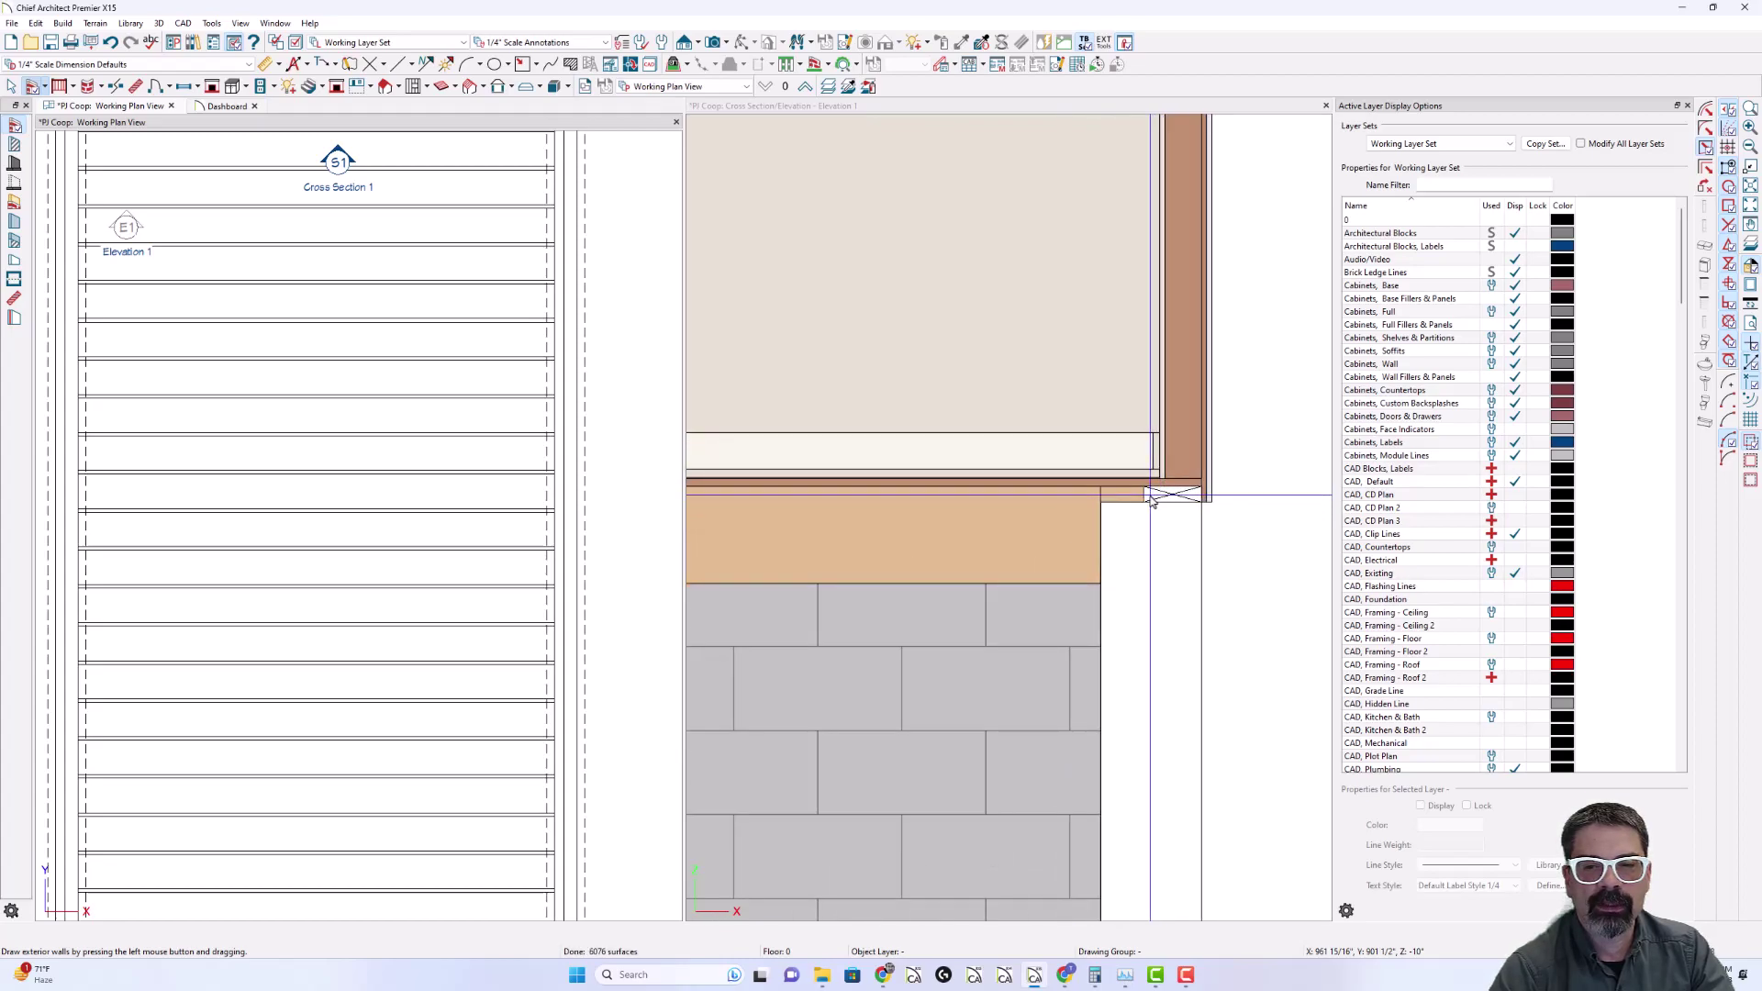
{"action": "scroll", "coordinate": [630, 450], "scroll_direction": "down", "scroll_amount": 1}
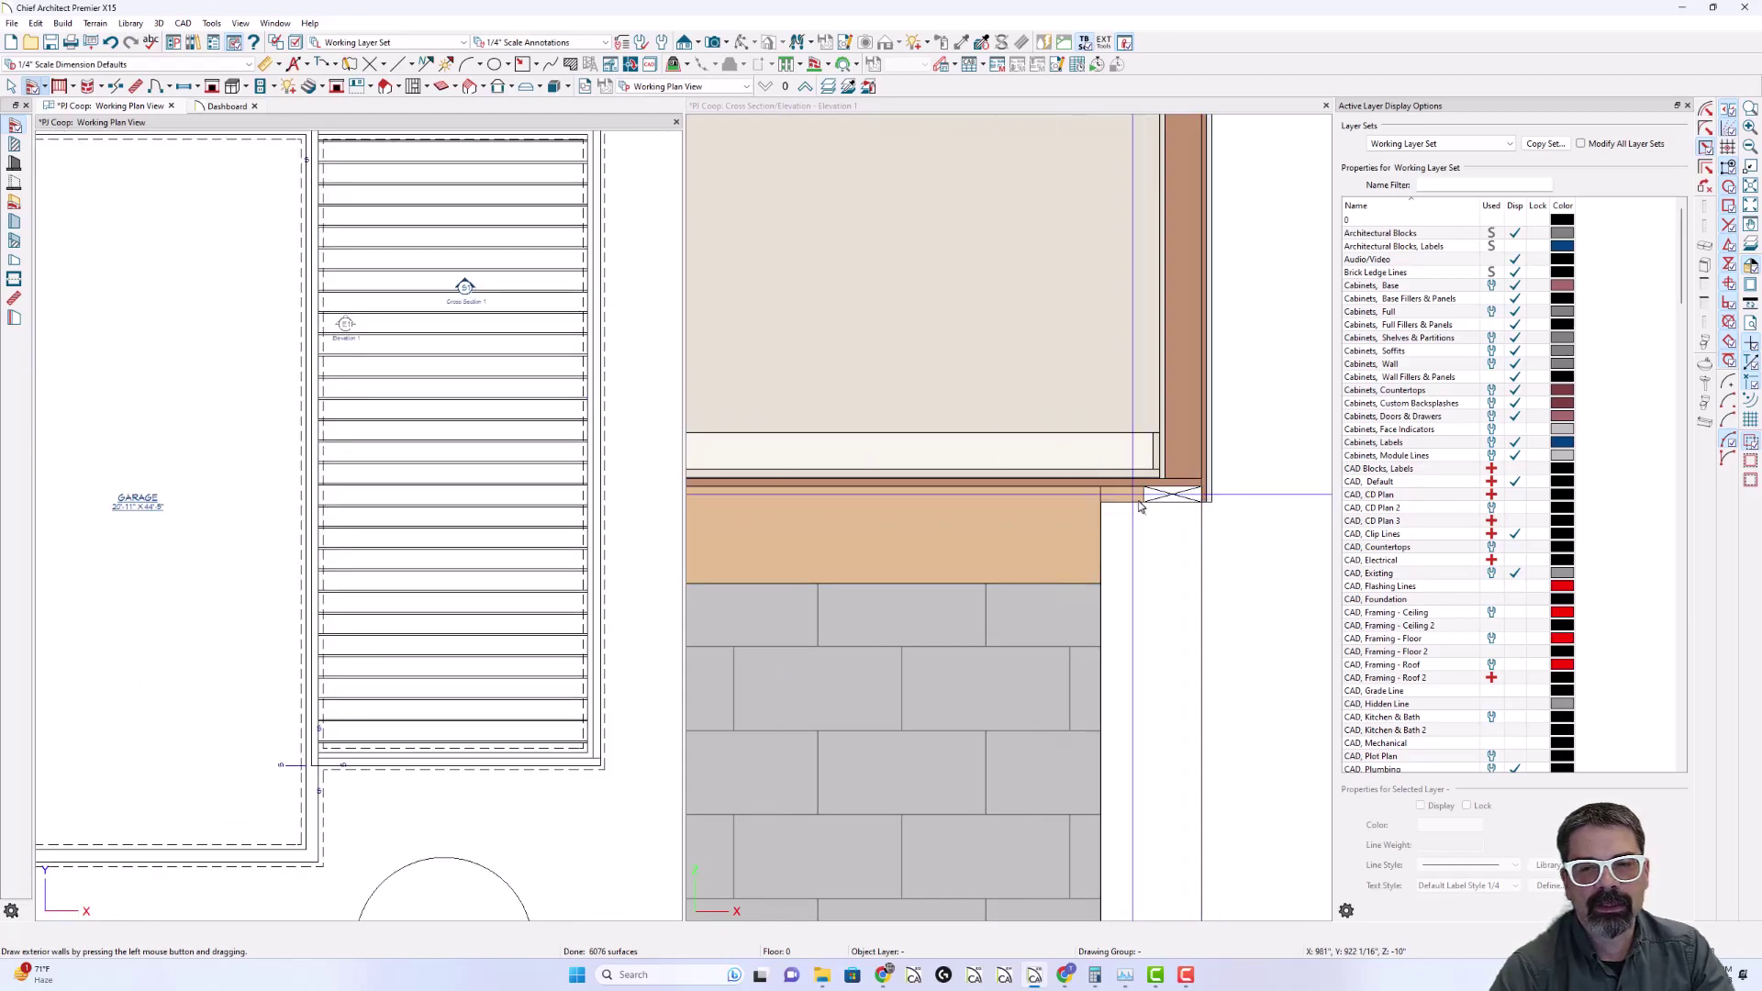
{"action": "scroll", "coordinate": [1179, 507], "scroll_direction": "up", "scroll_amount": 3}
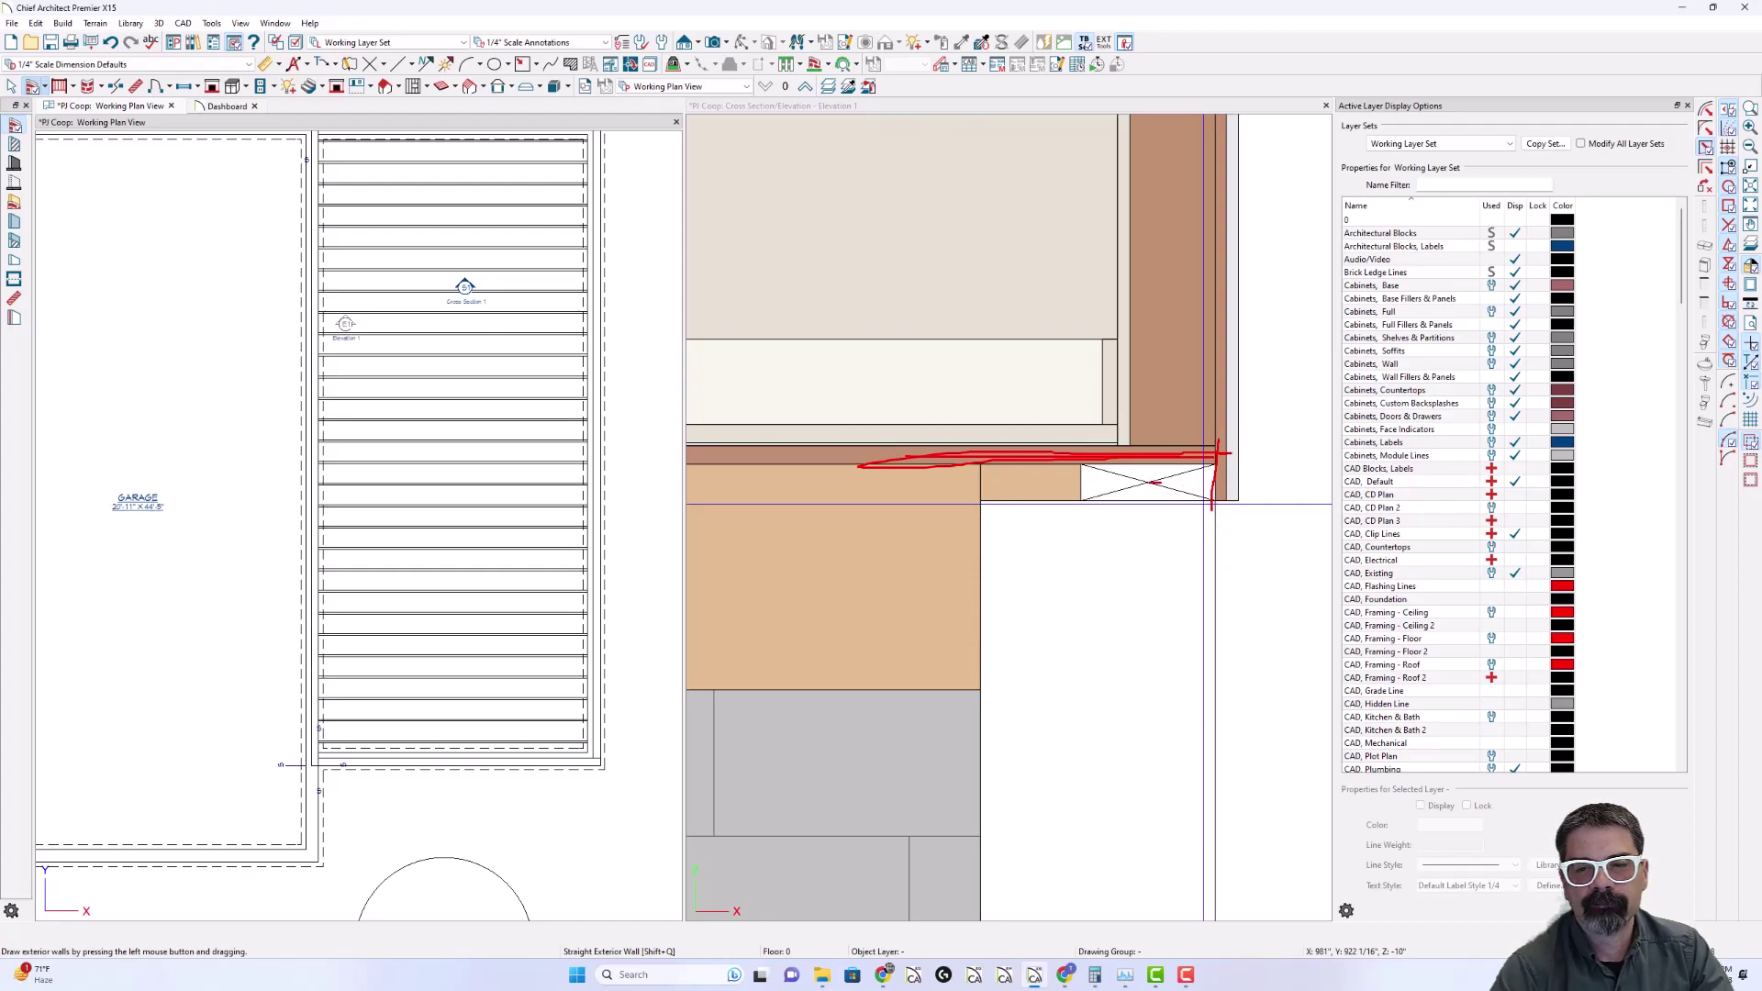
Set the first foundation wall's sill plate width to 11.25 inches and recheck it
{"action": "key", "text": "Escape"}
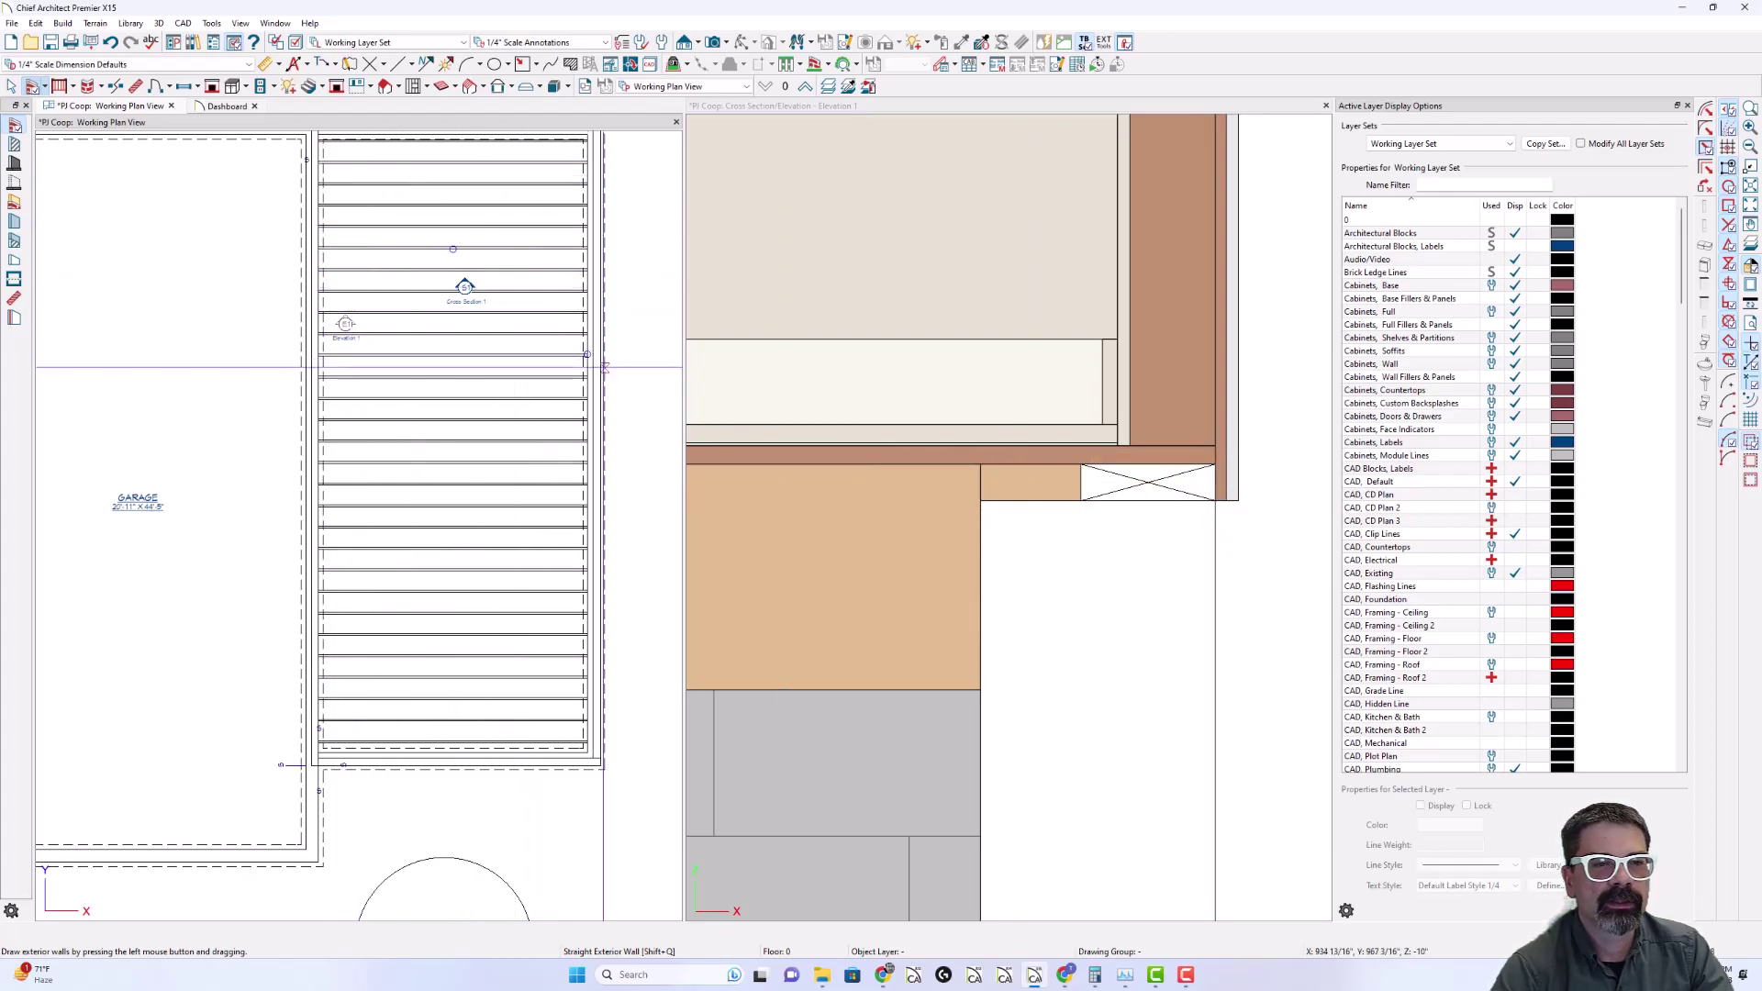
{"action": "double_click", "coordinate": [587, 397]}
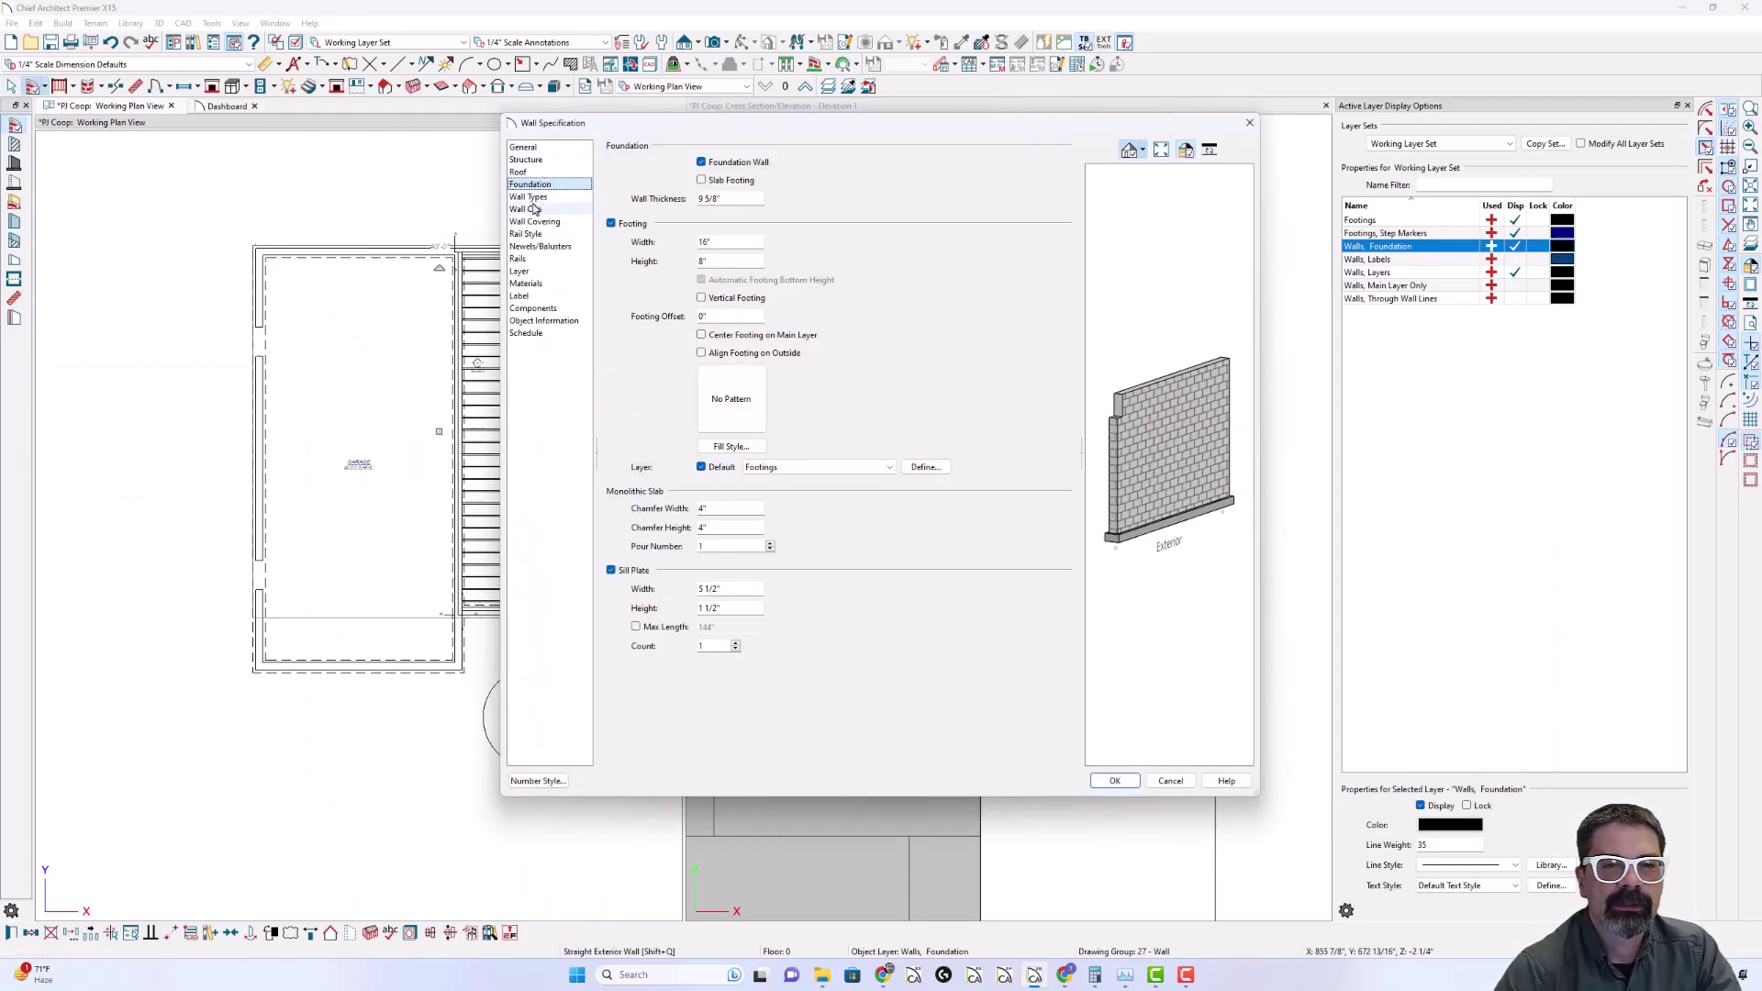
{"action": "left_click_drag", "start_coordinate": [724, 589], "coordinate": [672, 590]}
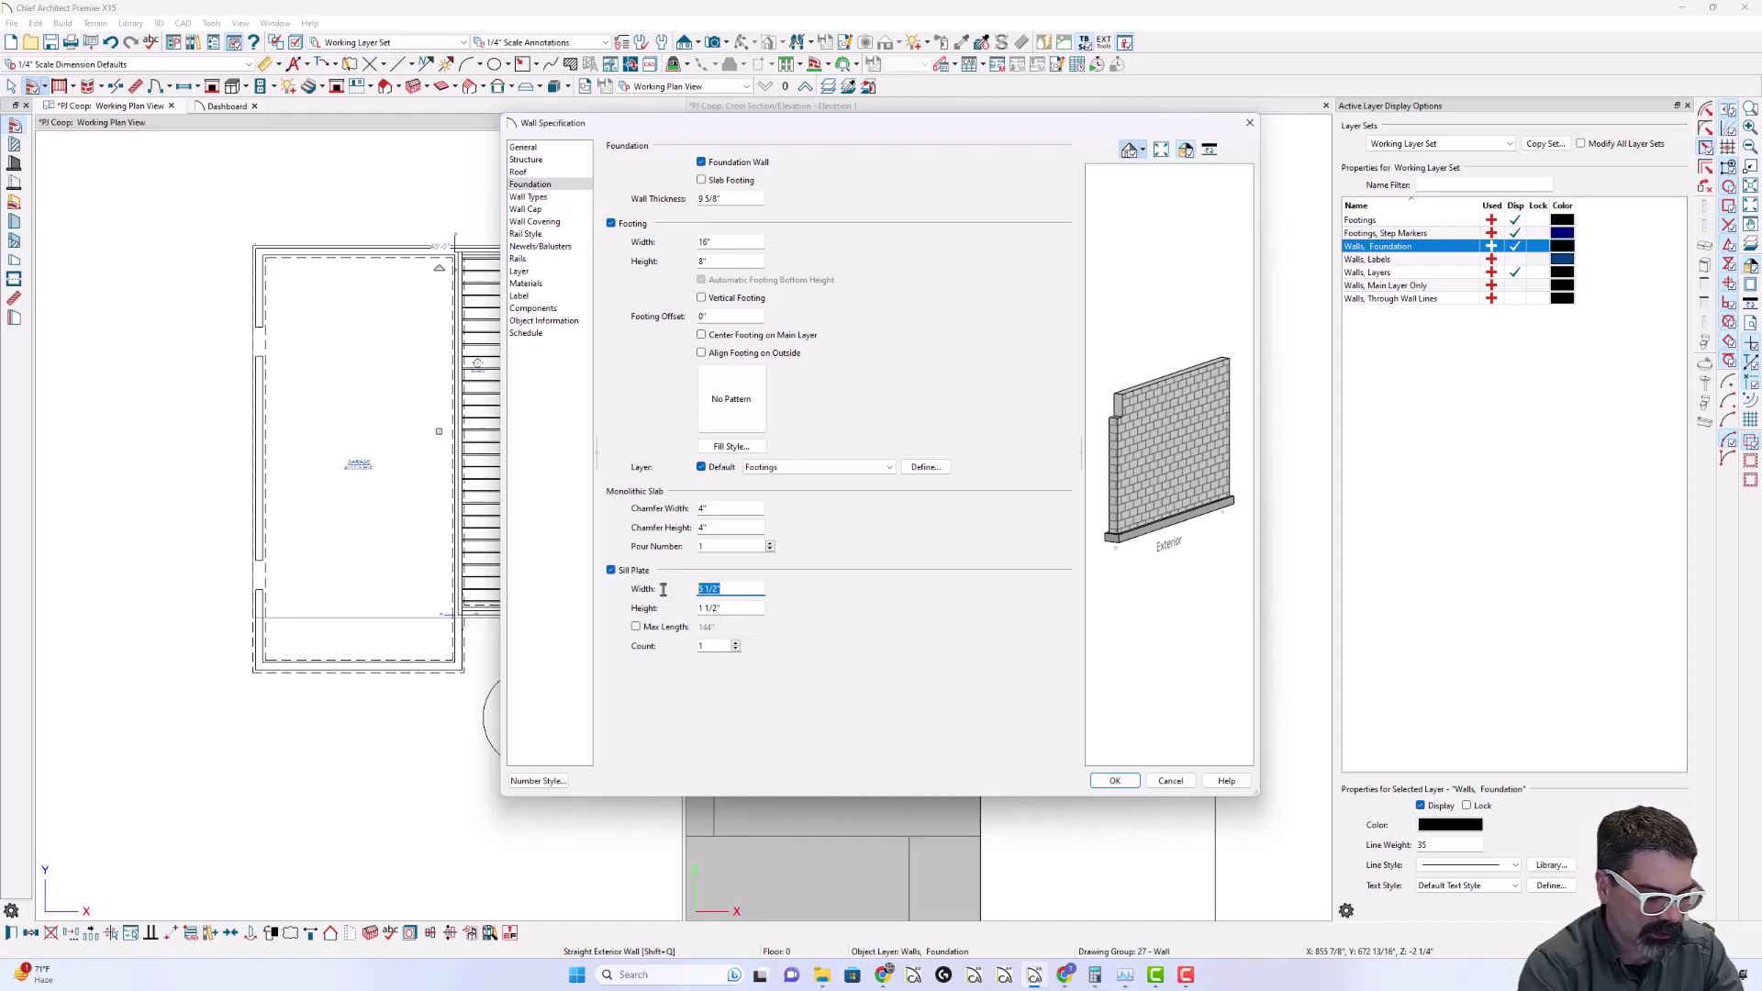
{"action": "type", "text": "11.25"}
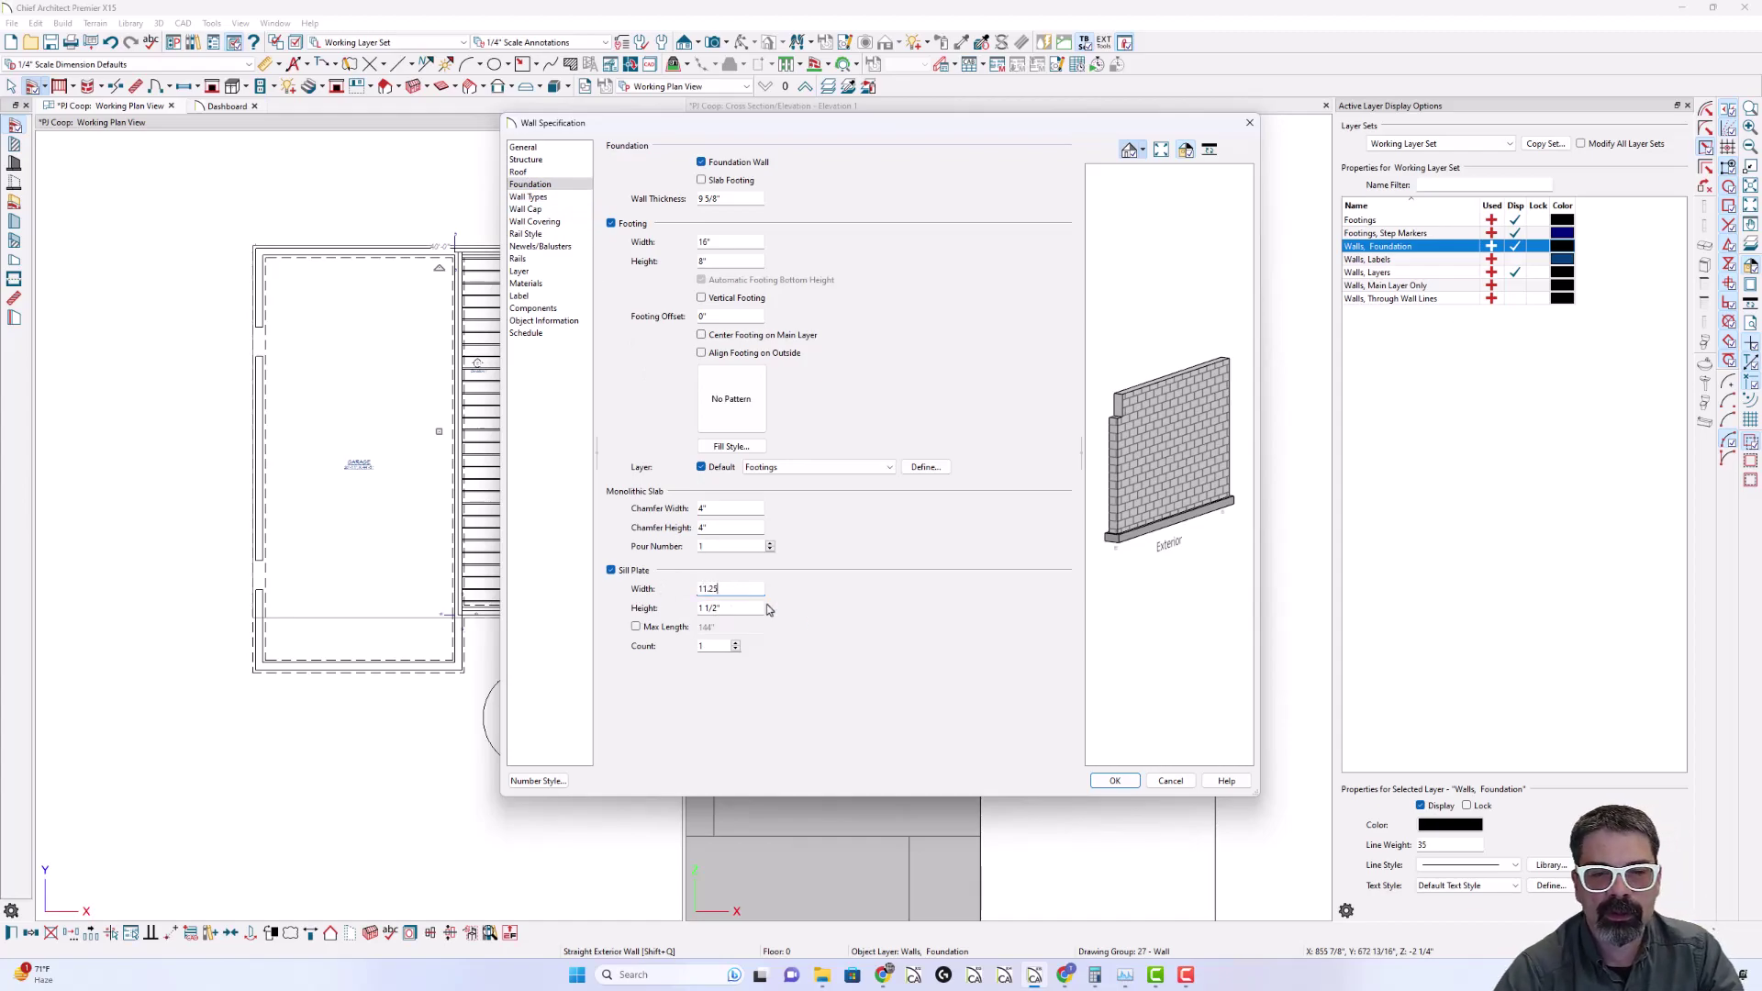
{"action": "left_click", "coordinate": [1114, 780]}
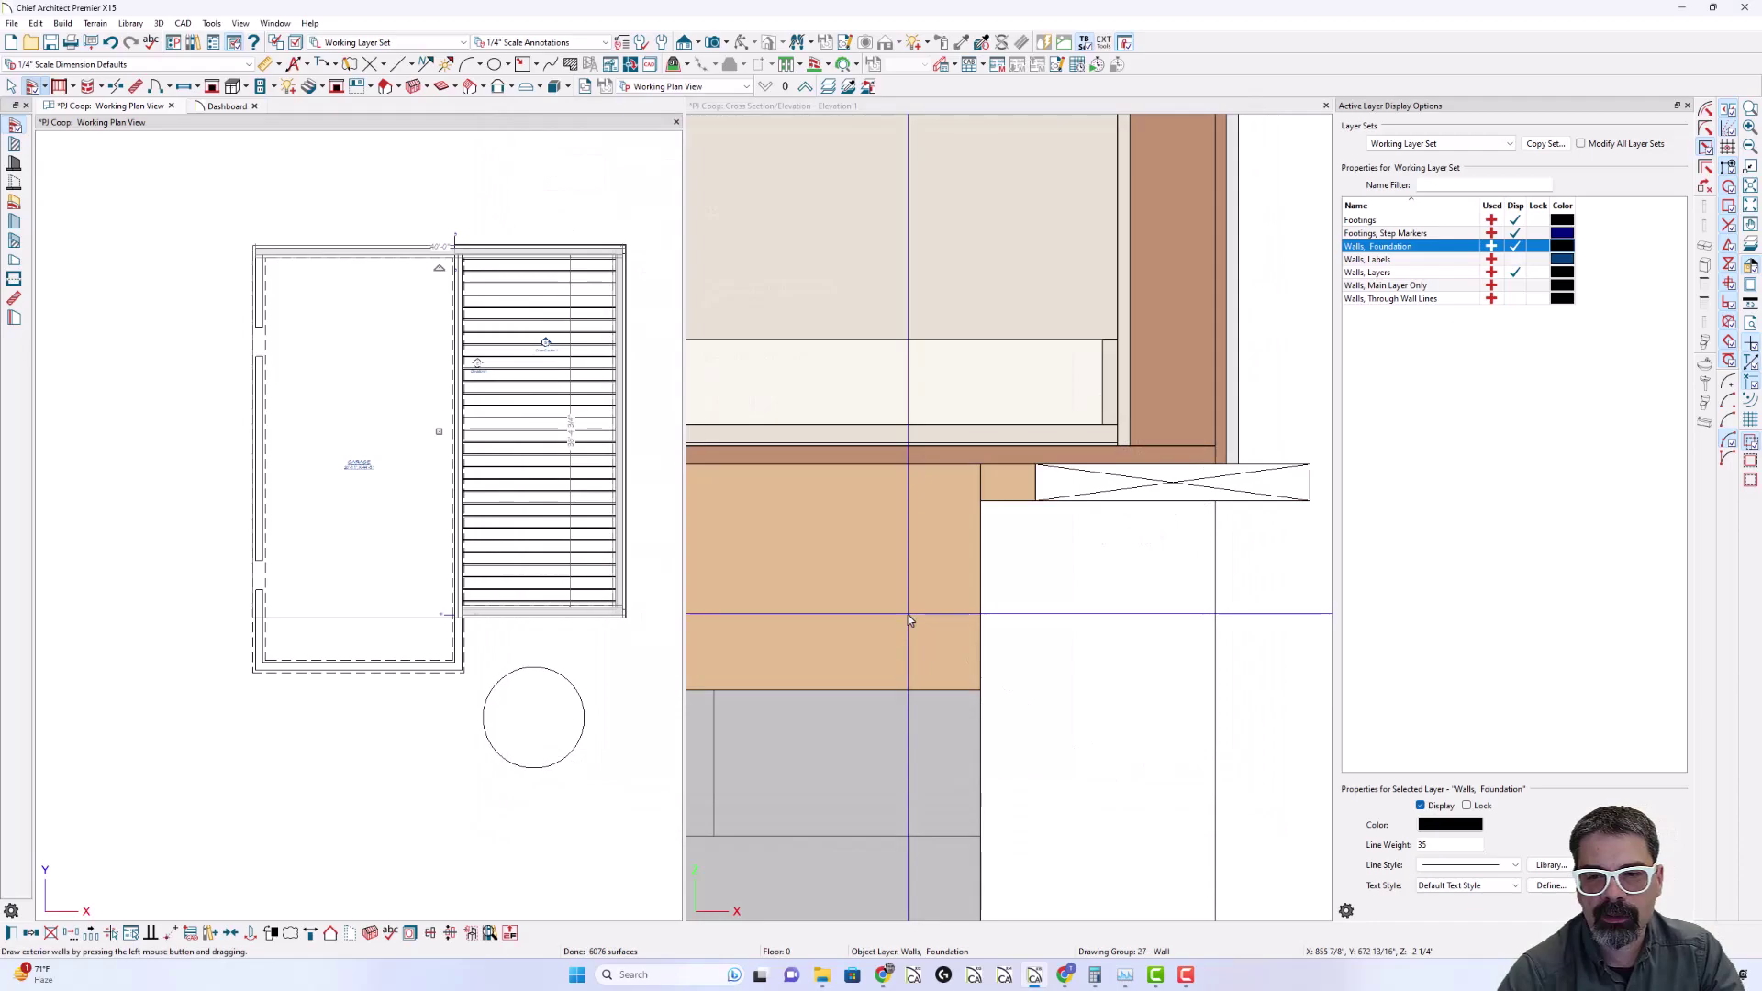
{"action": "double_click", "coordinate": [845, 554]}
{"action": "key", "text": "Escape"}
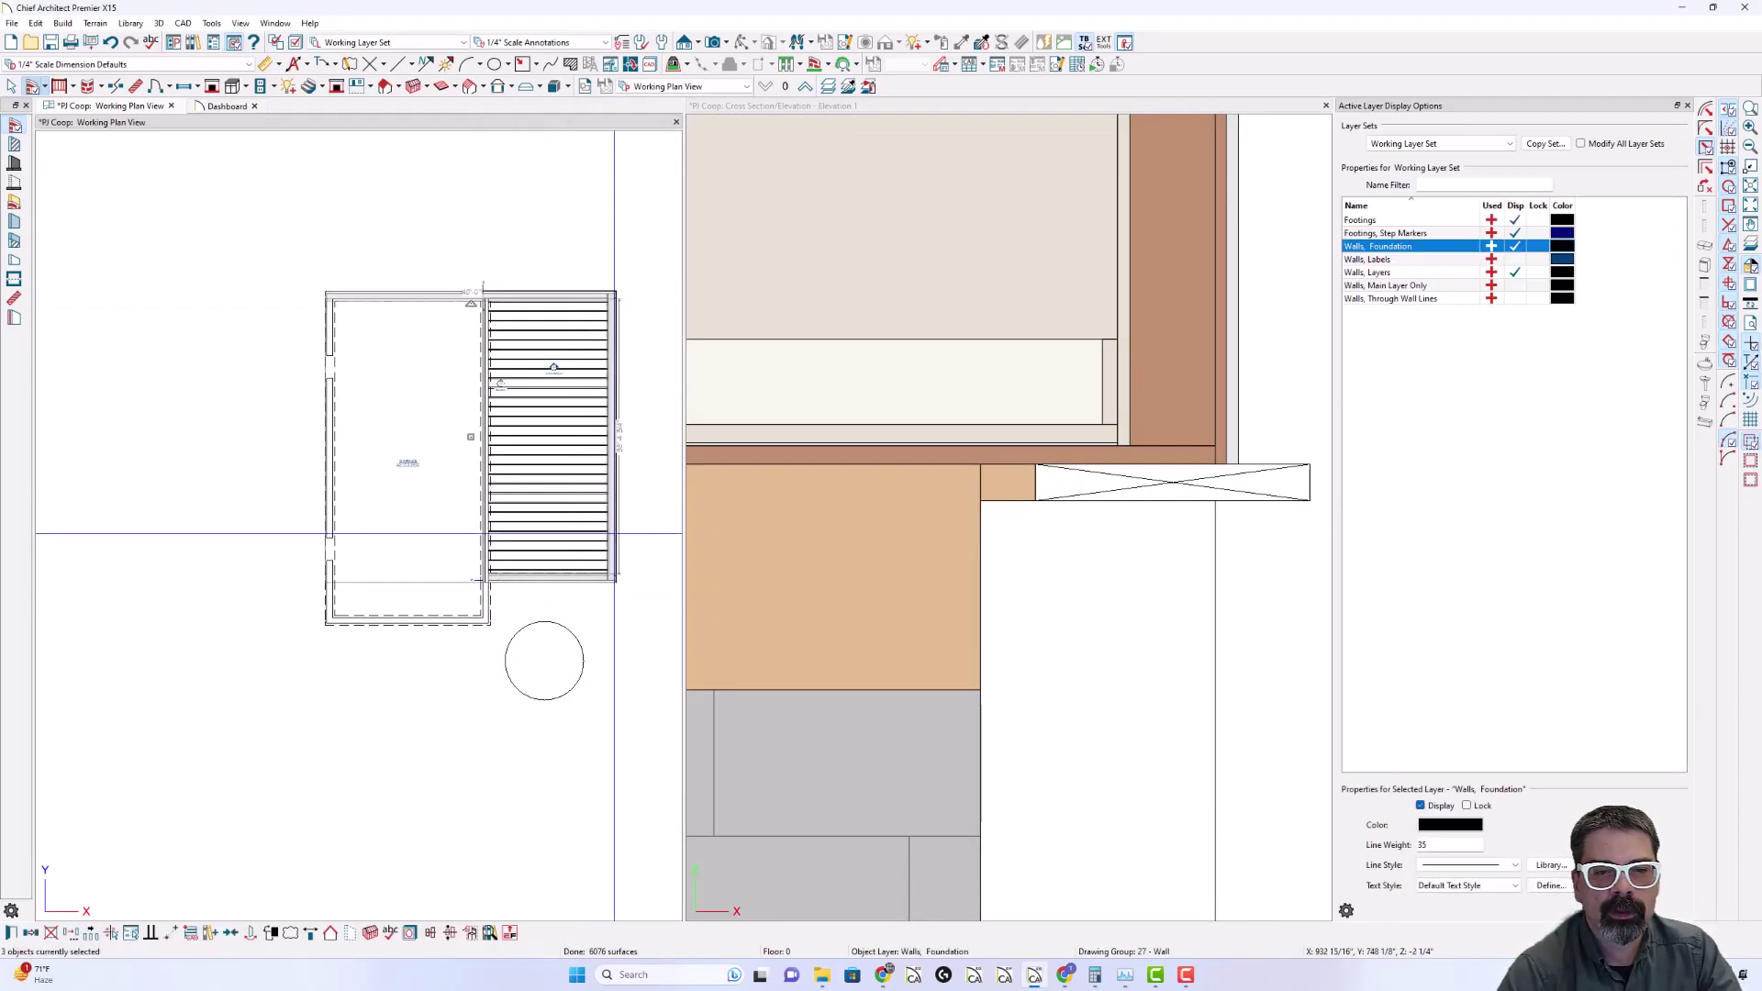
Edit the sill plate width in a second foundation wall's Foundation settings
{"action": "double_click", "coordinate": [614, 488]}
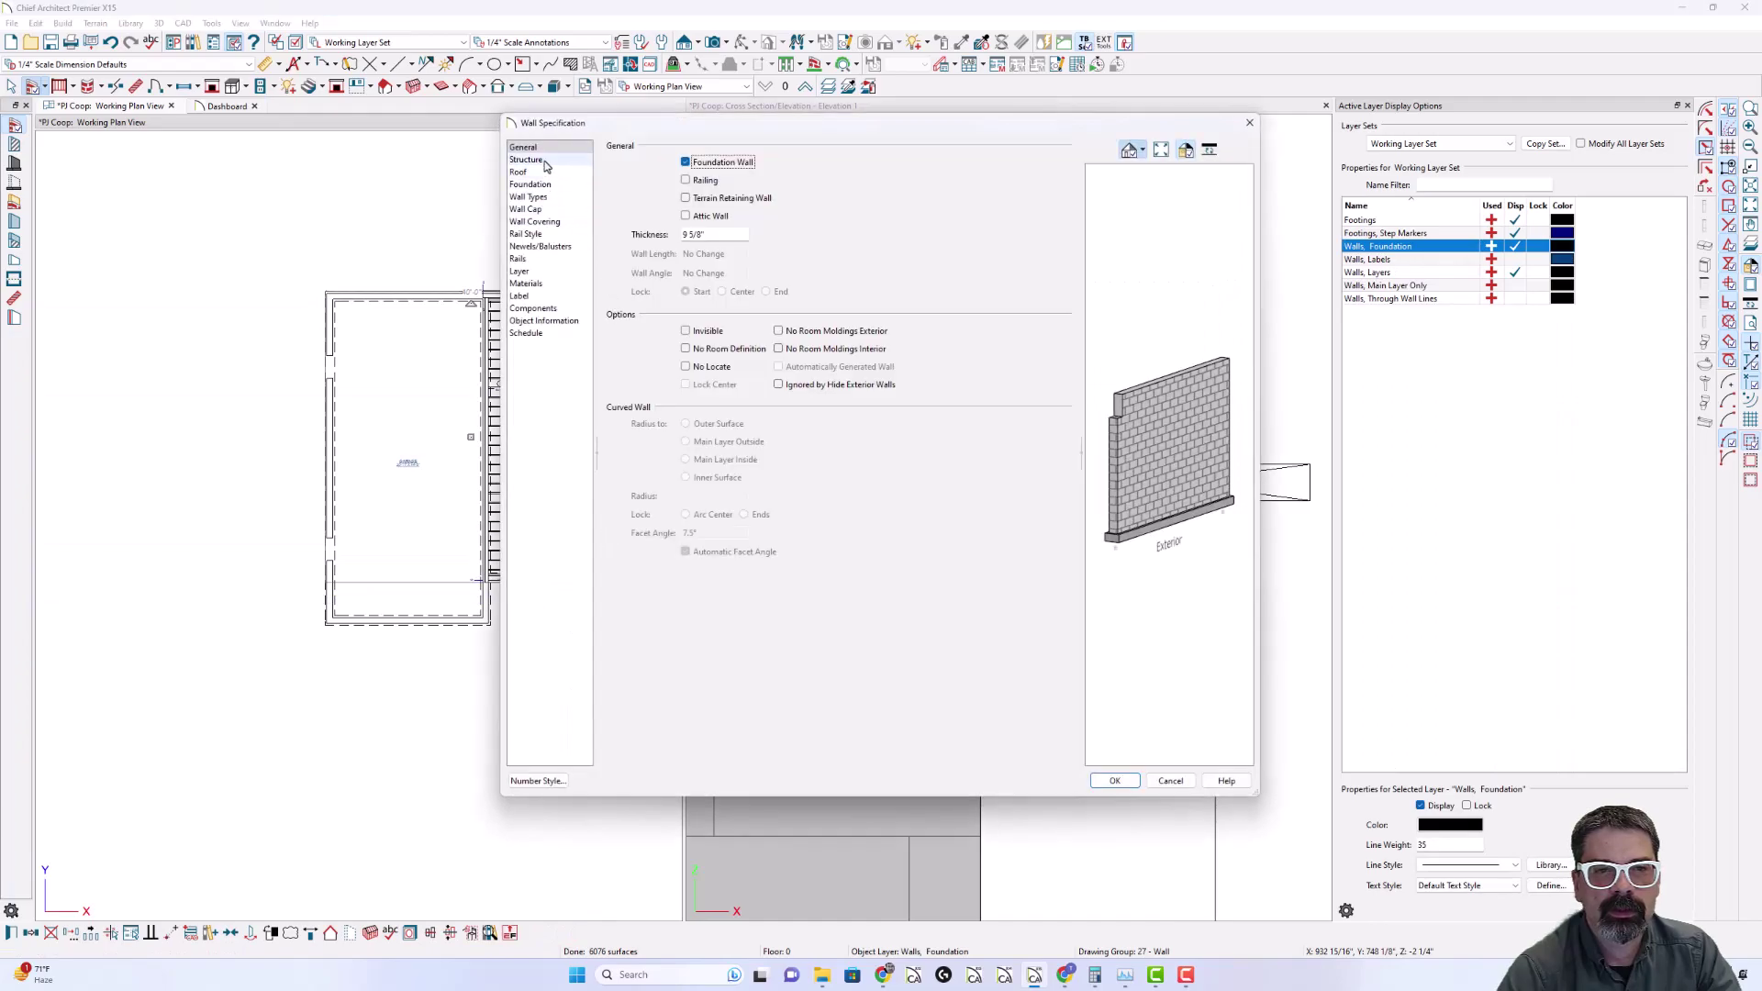
{"action": "left_click", "coordinate": [528, 196]}
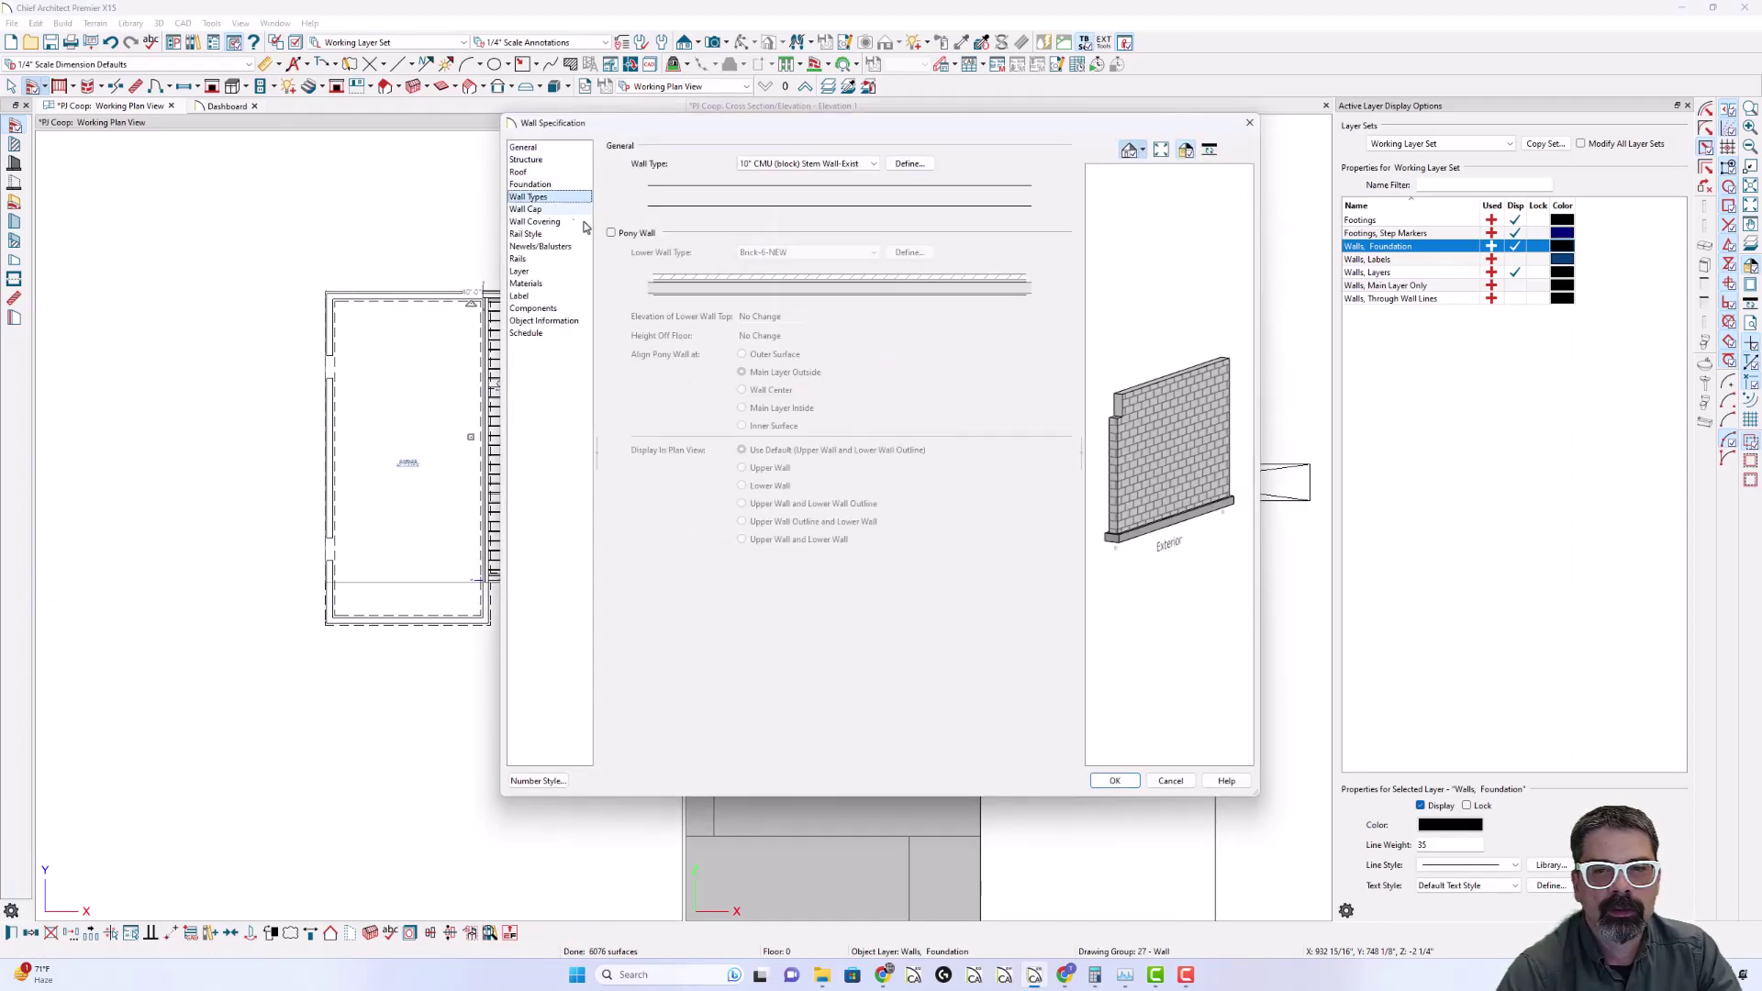
{"action": "left_click", "coordinate": [539, 185]}
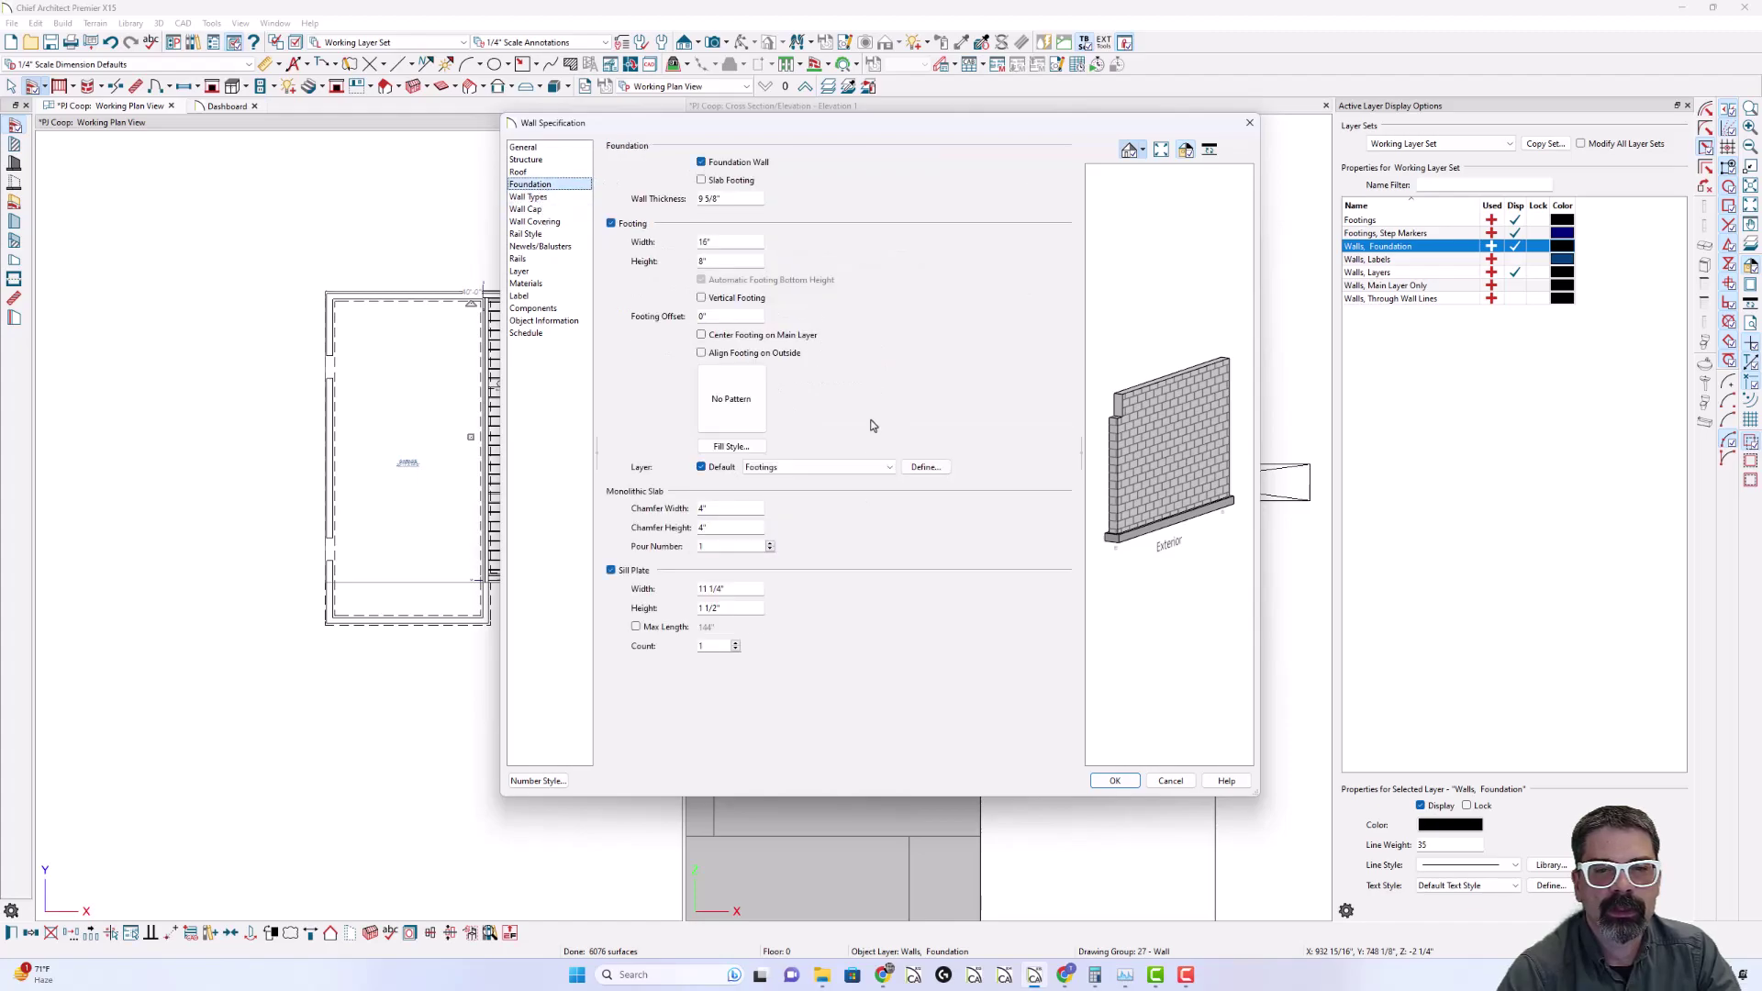
{"action": "left_click", "coordinate": [700, 589]}
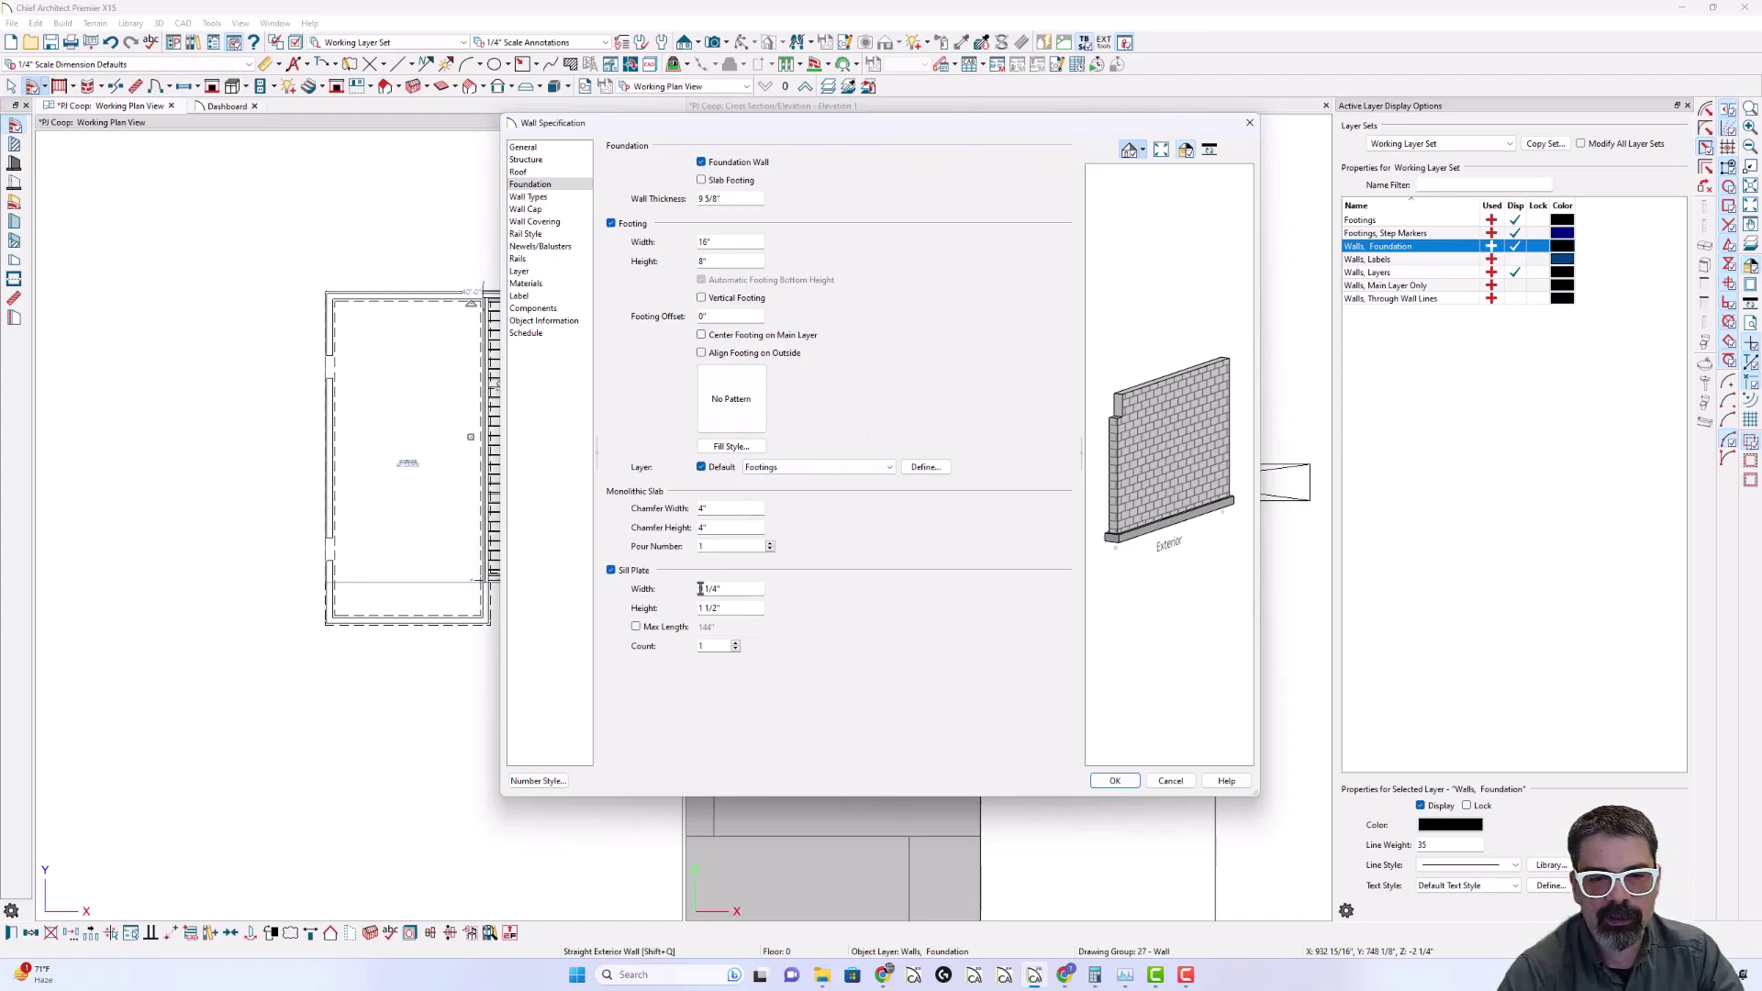
{"action": "key", "text": "Tab"}
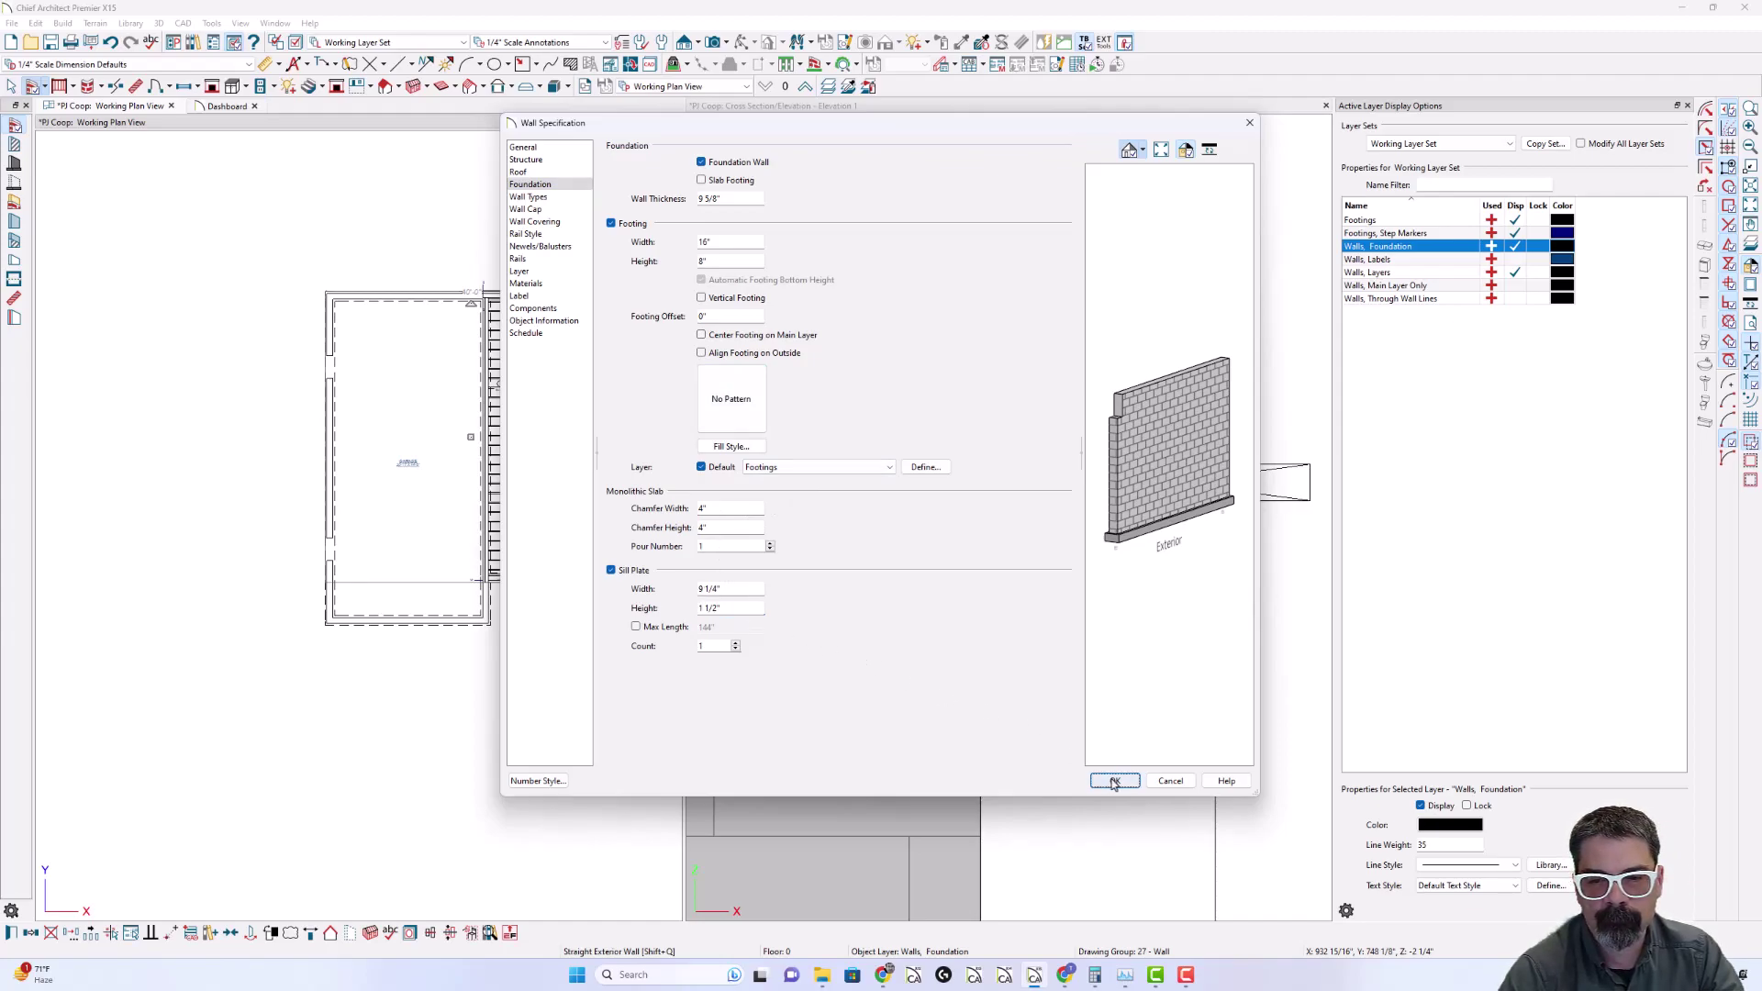
{"action": "left_click", "coordinate": [1114, 781]}
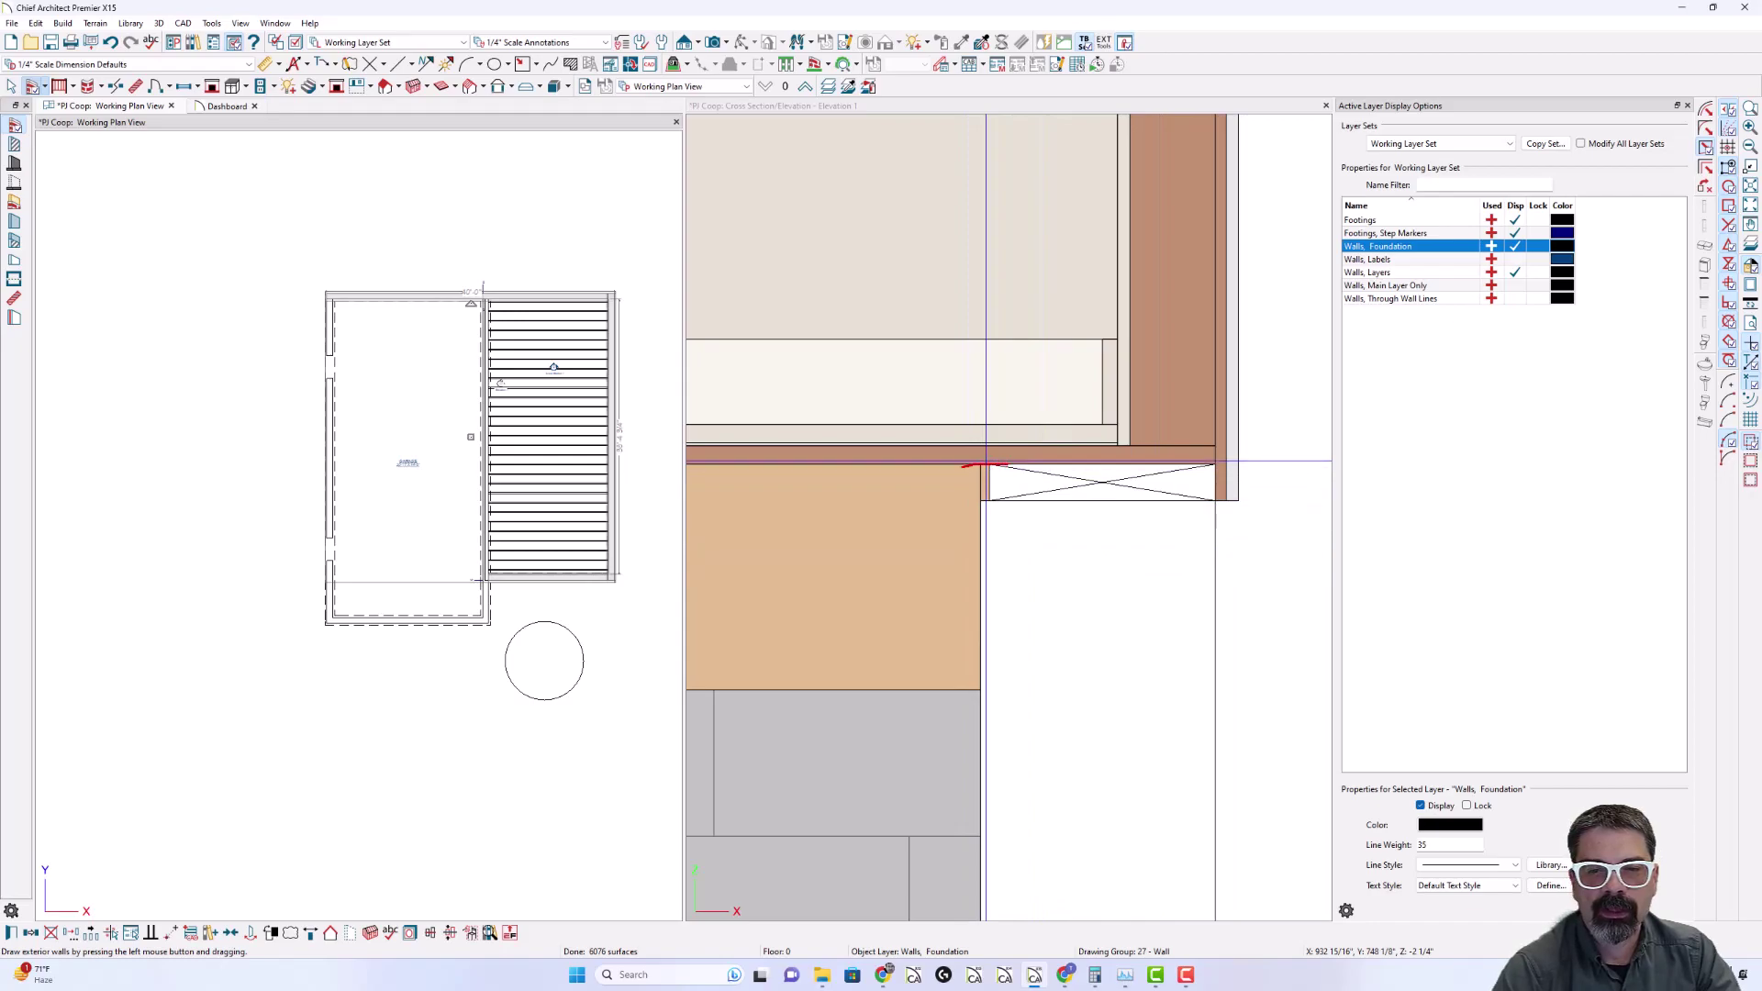
{"action": "mouse_move", "coordinate": [962, 466]}
{"action": "left_mouse_down"}
{"action": "mouse_move", "coordinate": [968, 656]}
{"action": "mouse_move", "coordinate": [1134, 603]}
{"action": "left_mouse_up"}
{"action": "left_click_drag", "start_coordinate": [1028, 533], "coordinate": [1119, 541]}
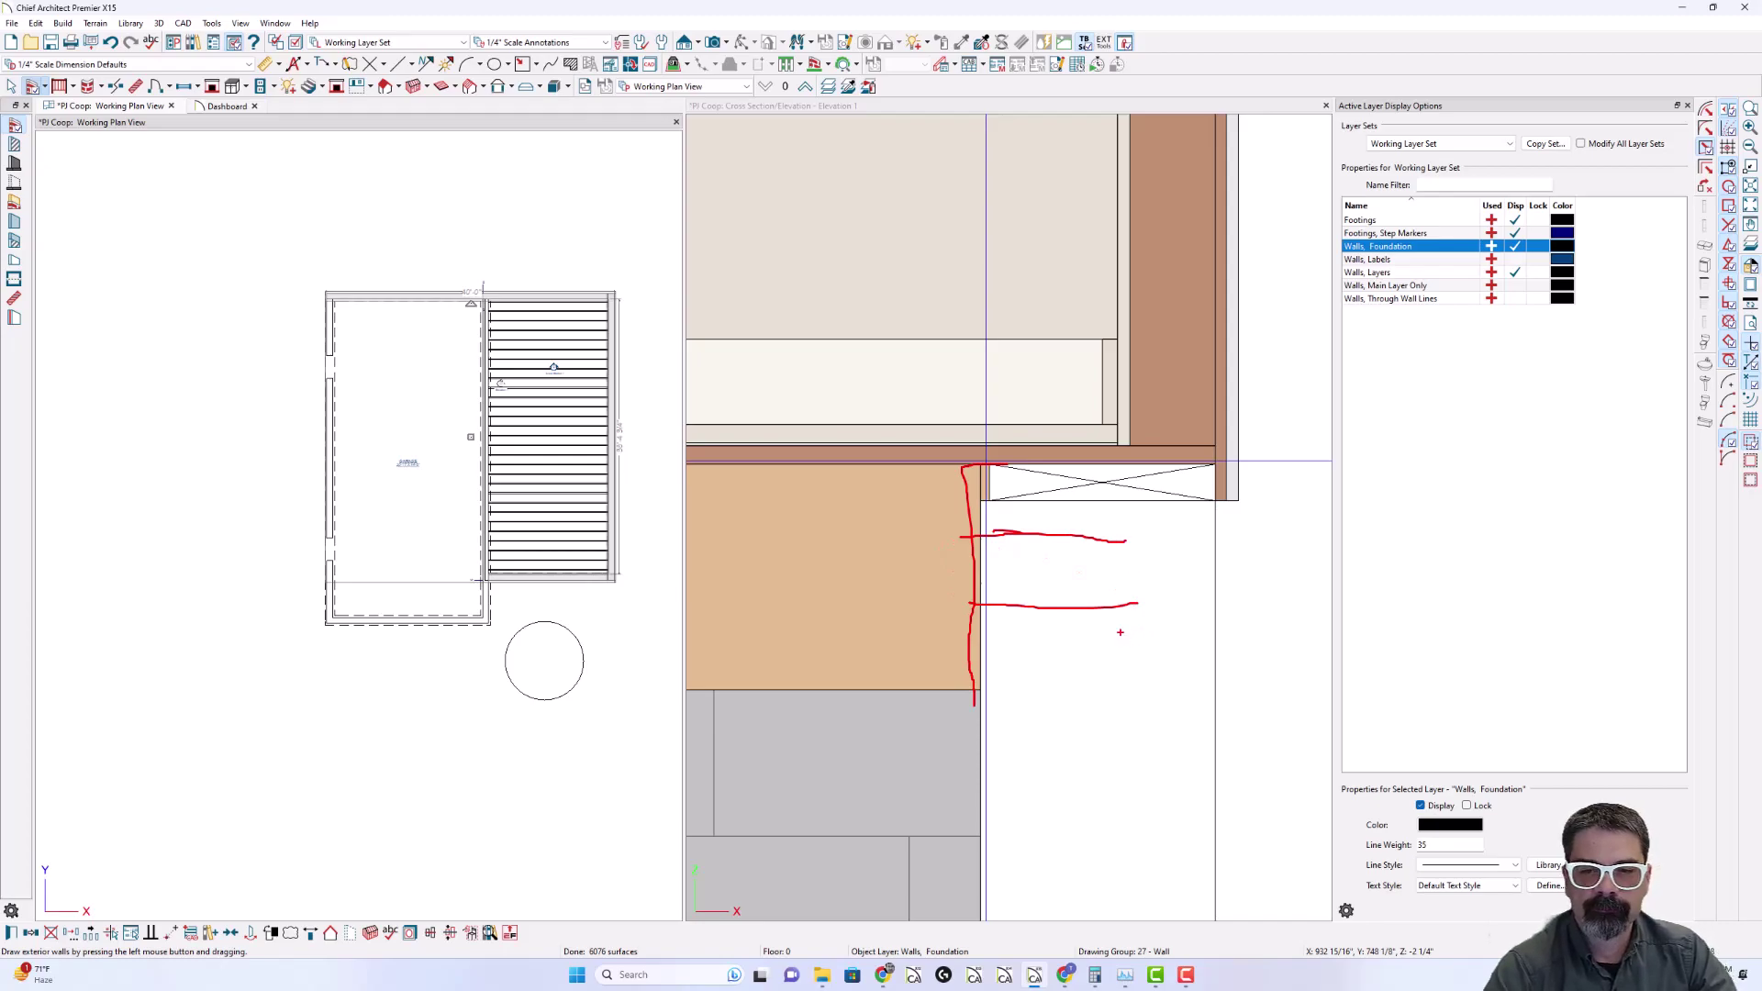
{"action": "left_click_drag", "start_coordinate": [1057, 598], "coordinate": [1031, 591]}
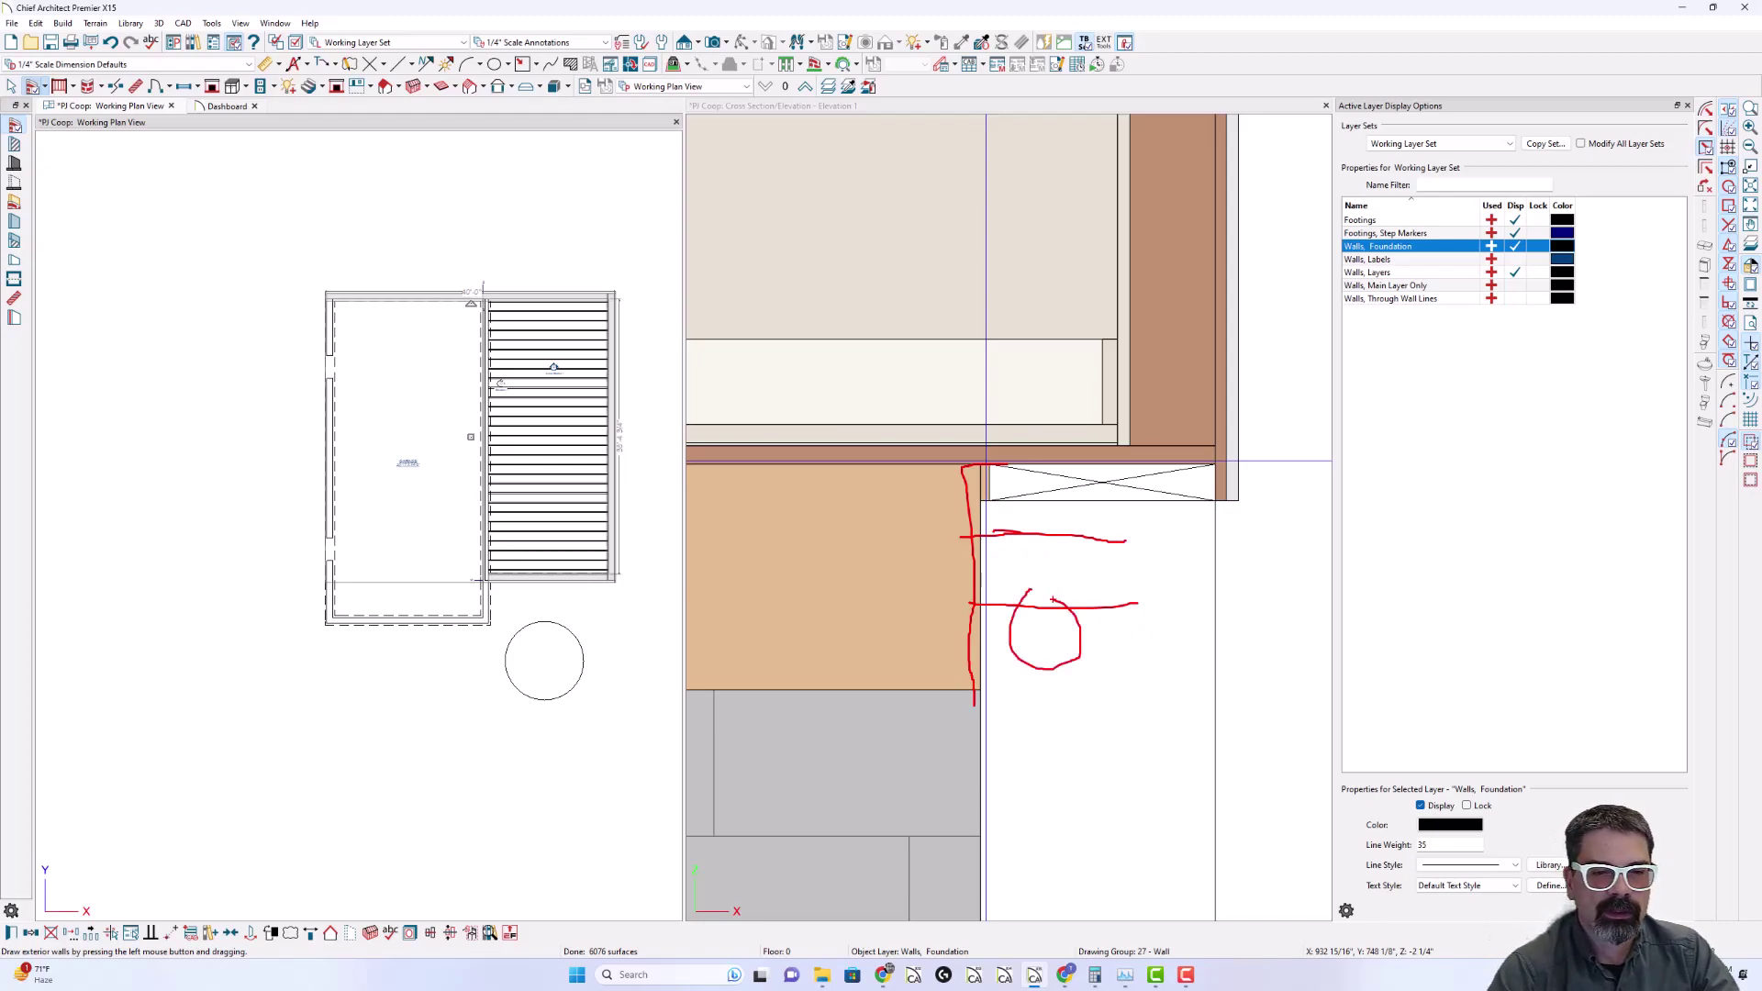
{"action": "key", "text": "Escape"}
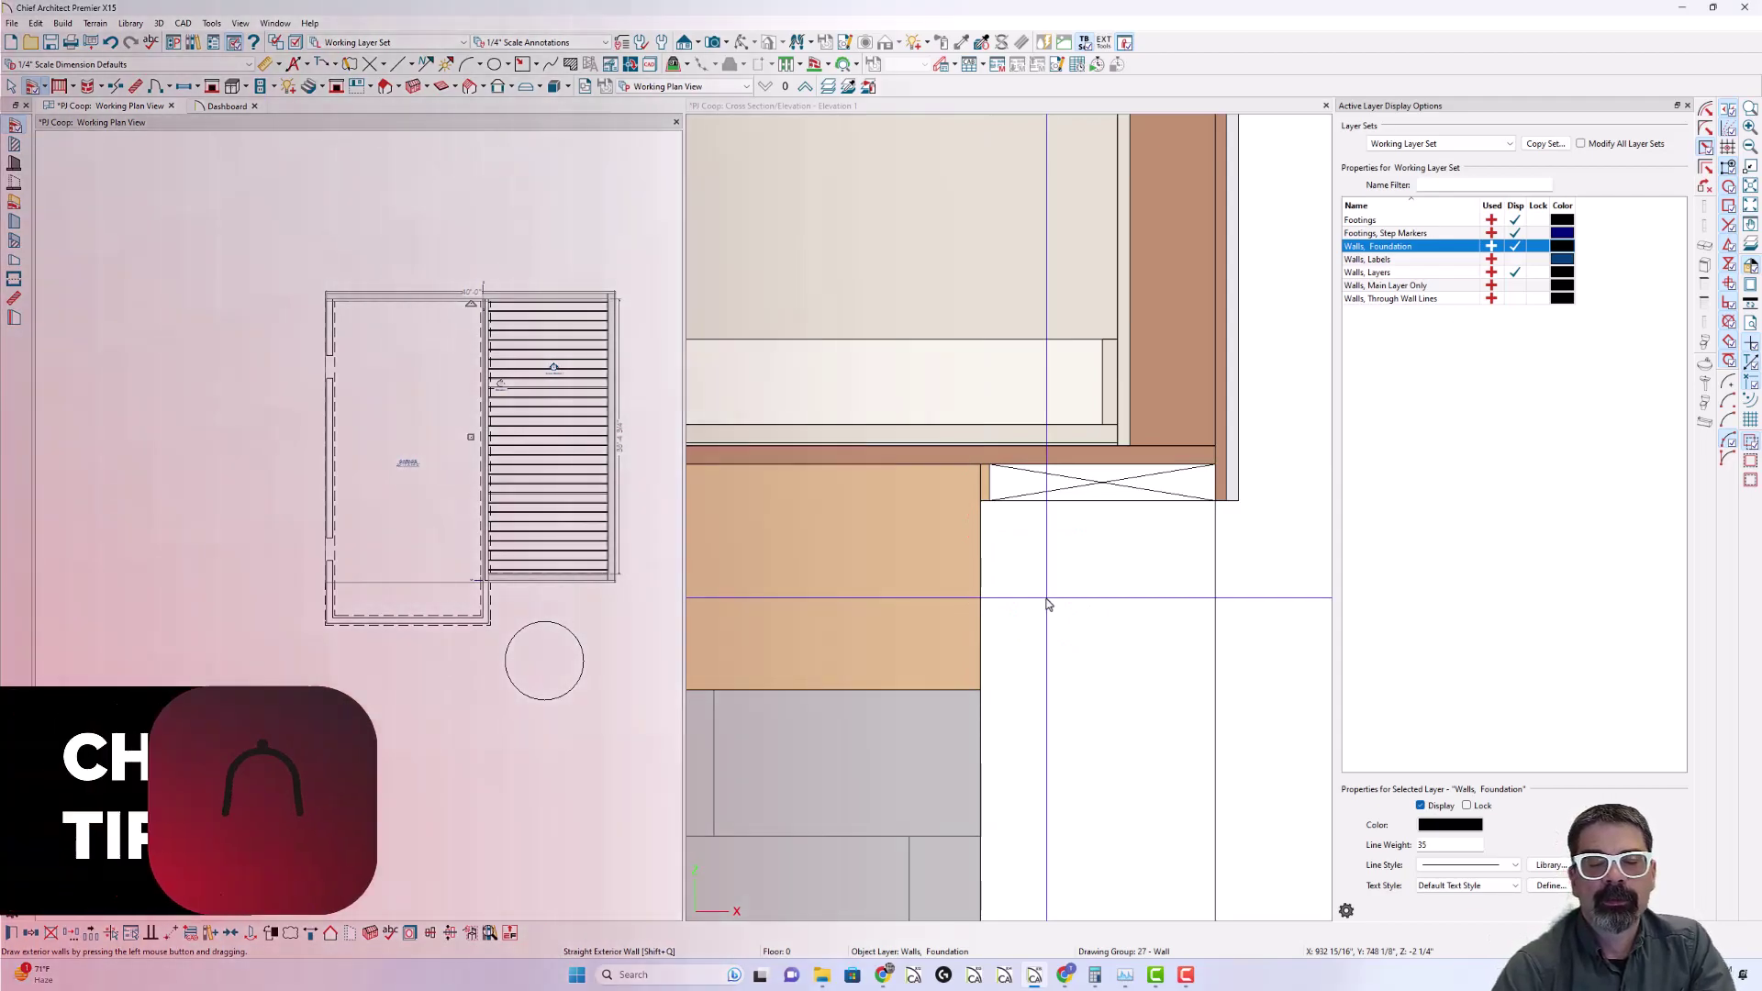